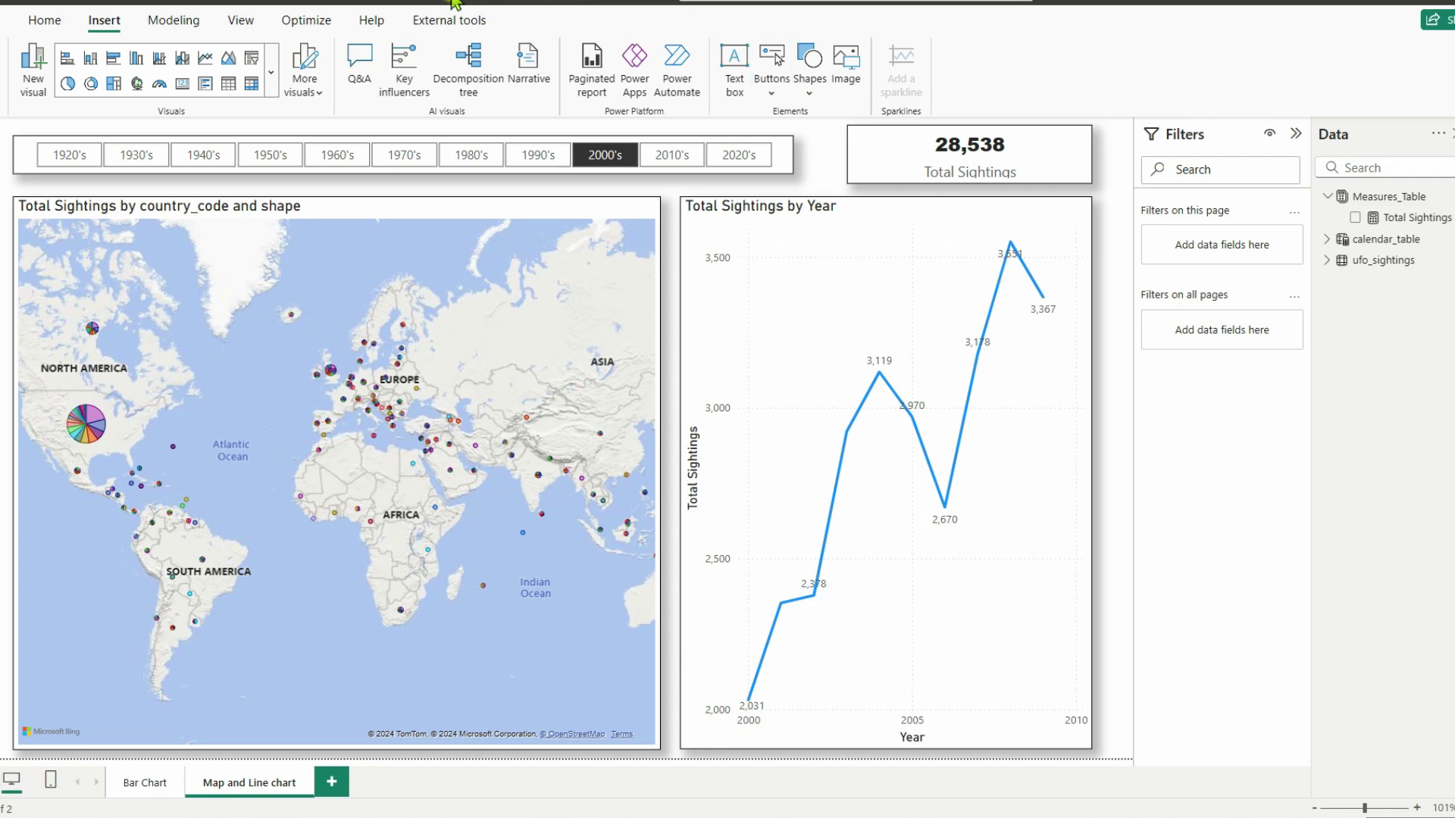
click(771, 92)
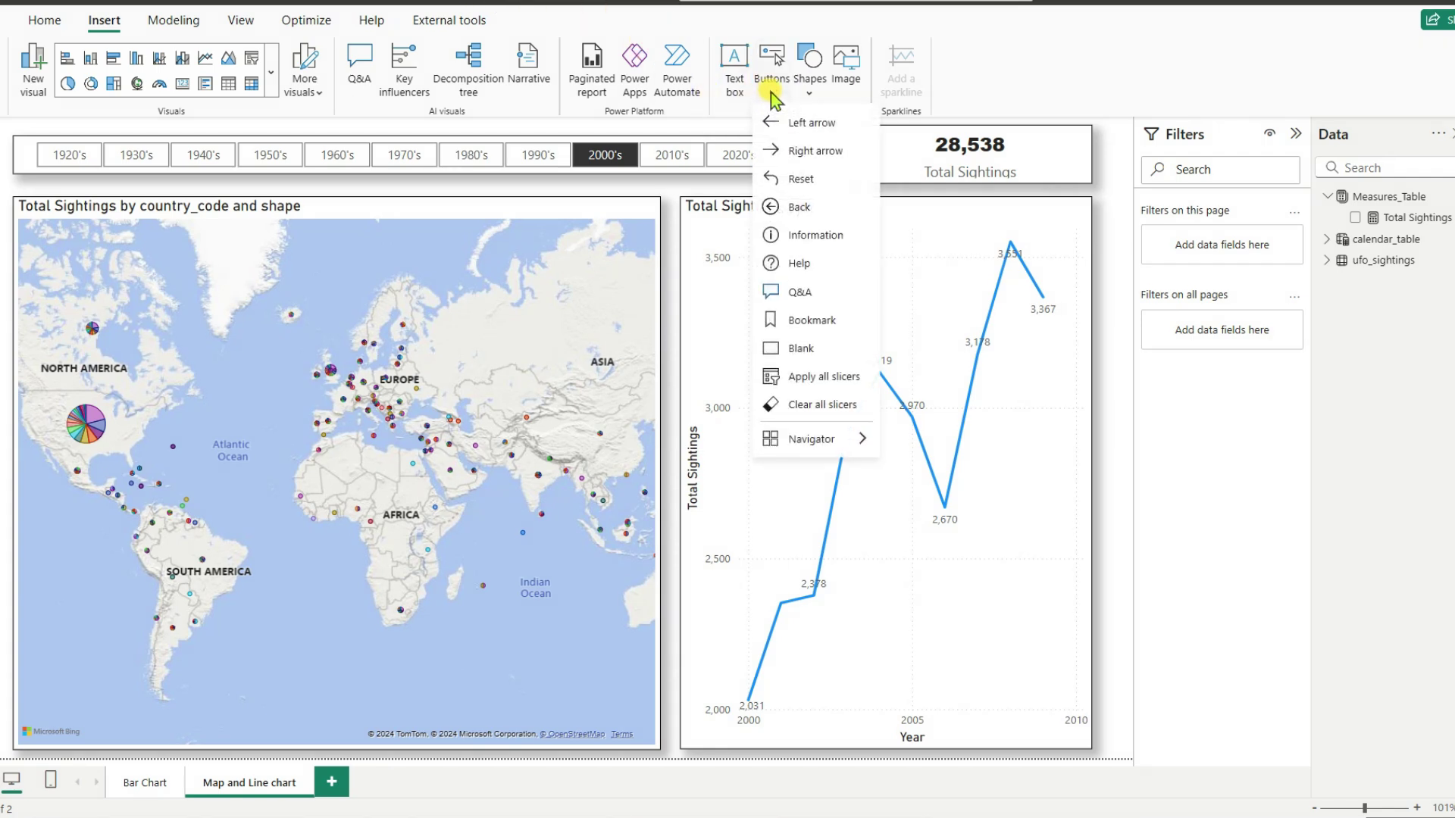
mouse_move(776, 437)
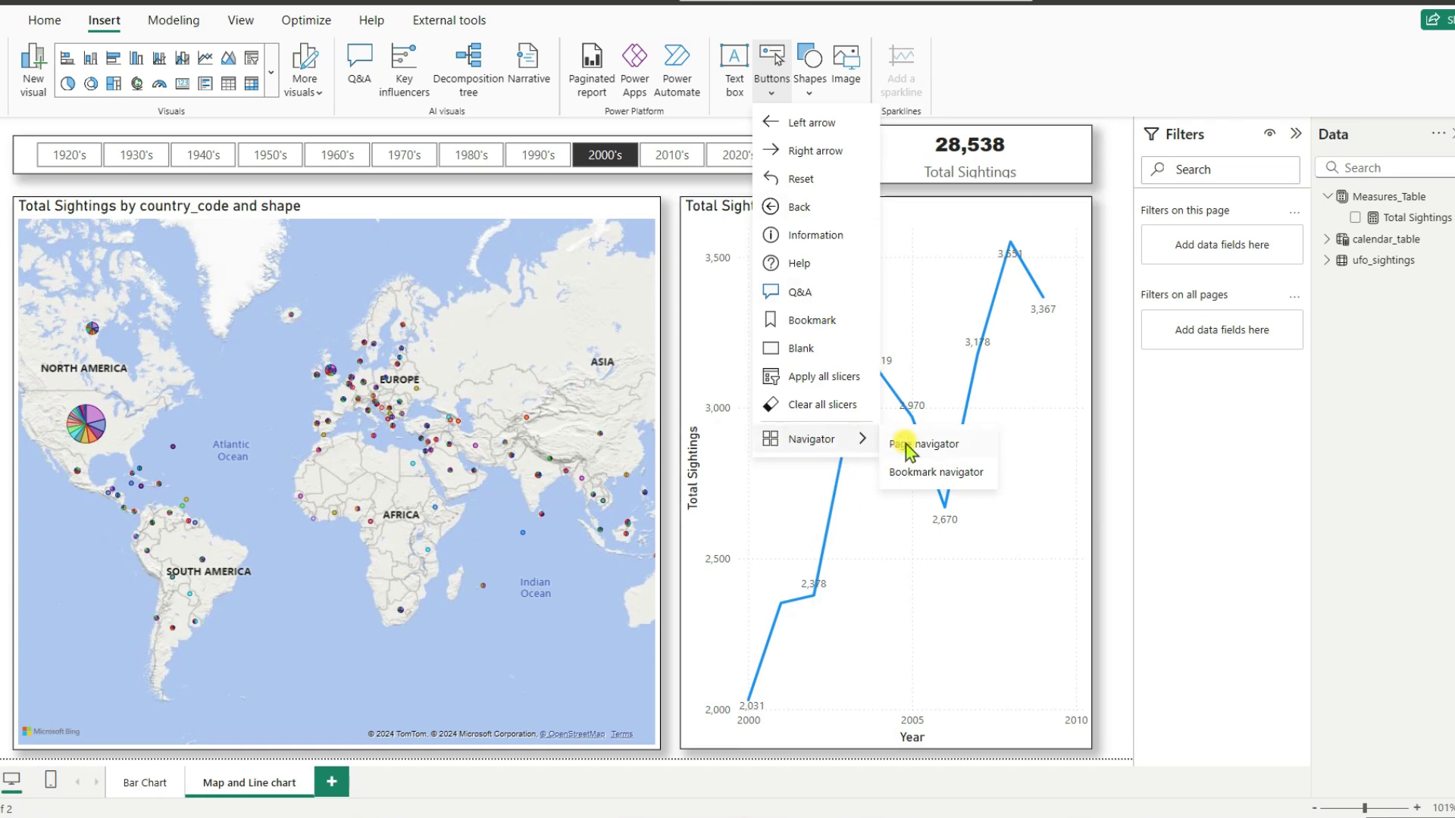
click(1105, 191)
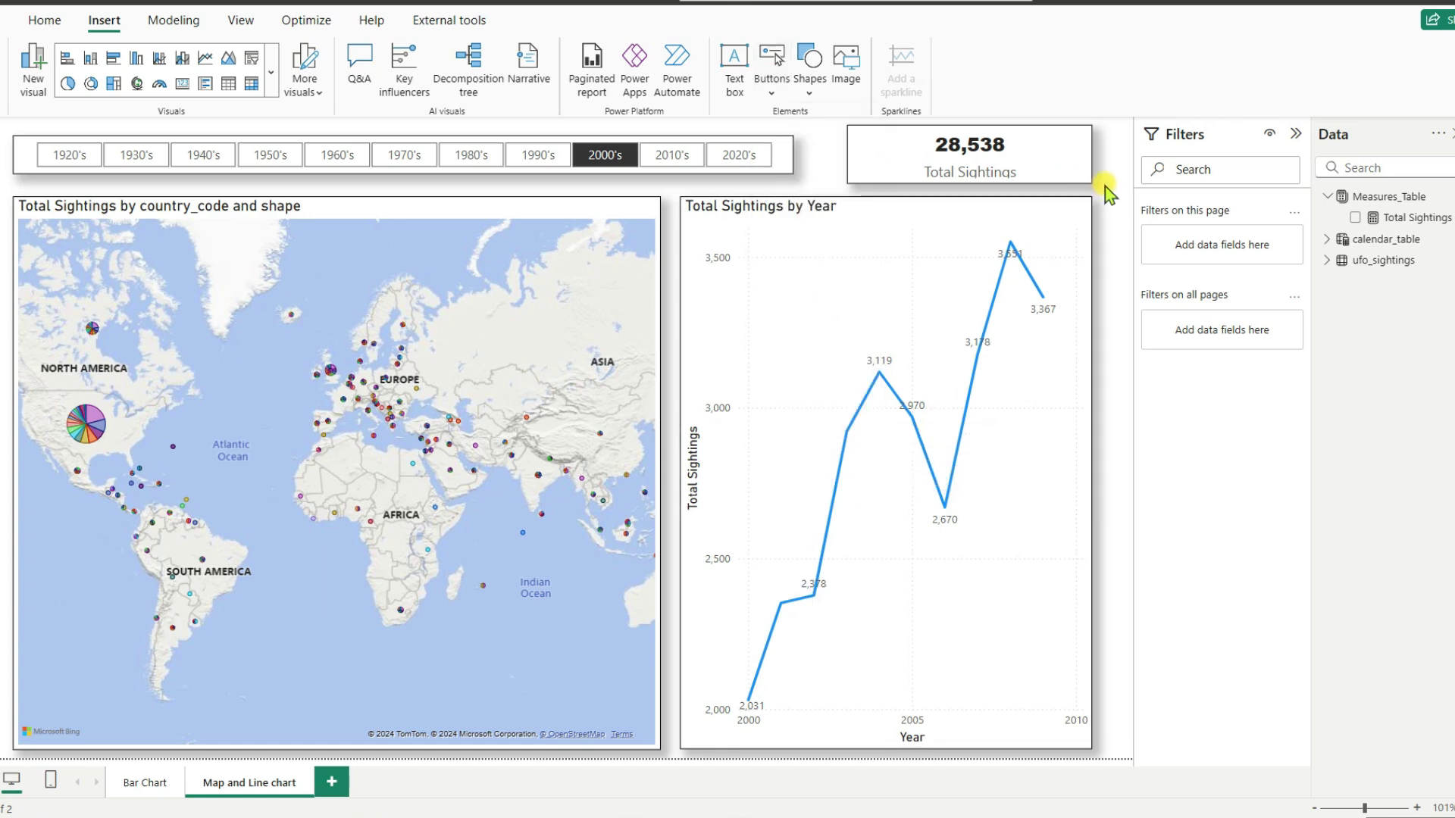
- Insert a page navigator on a new report page and shift it slightly inward from the page's upper-left corner
click(331, 782)
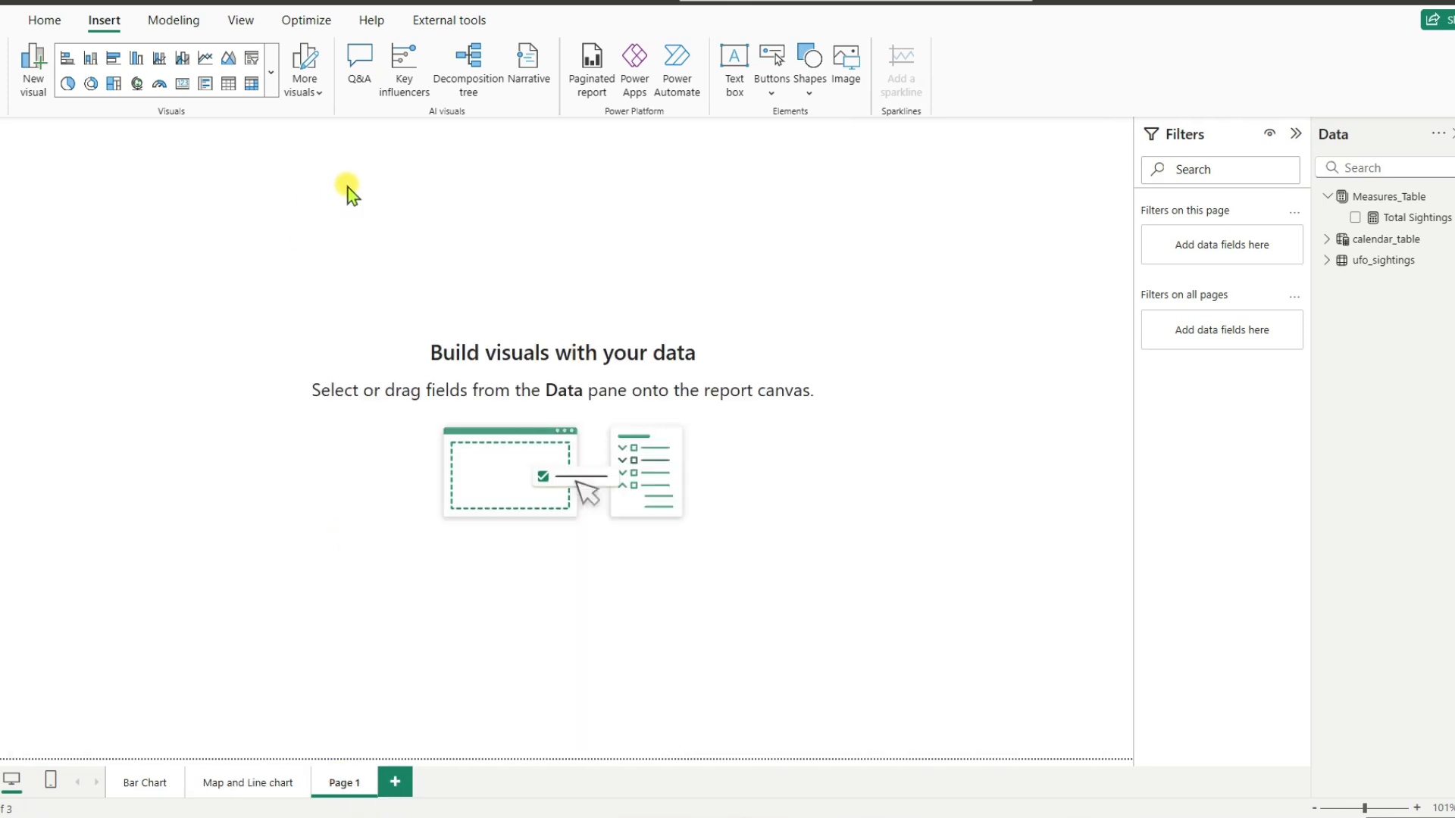
click(769, 95)
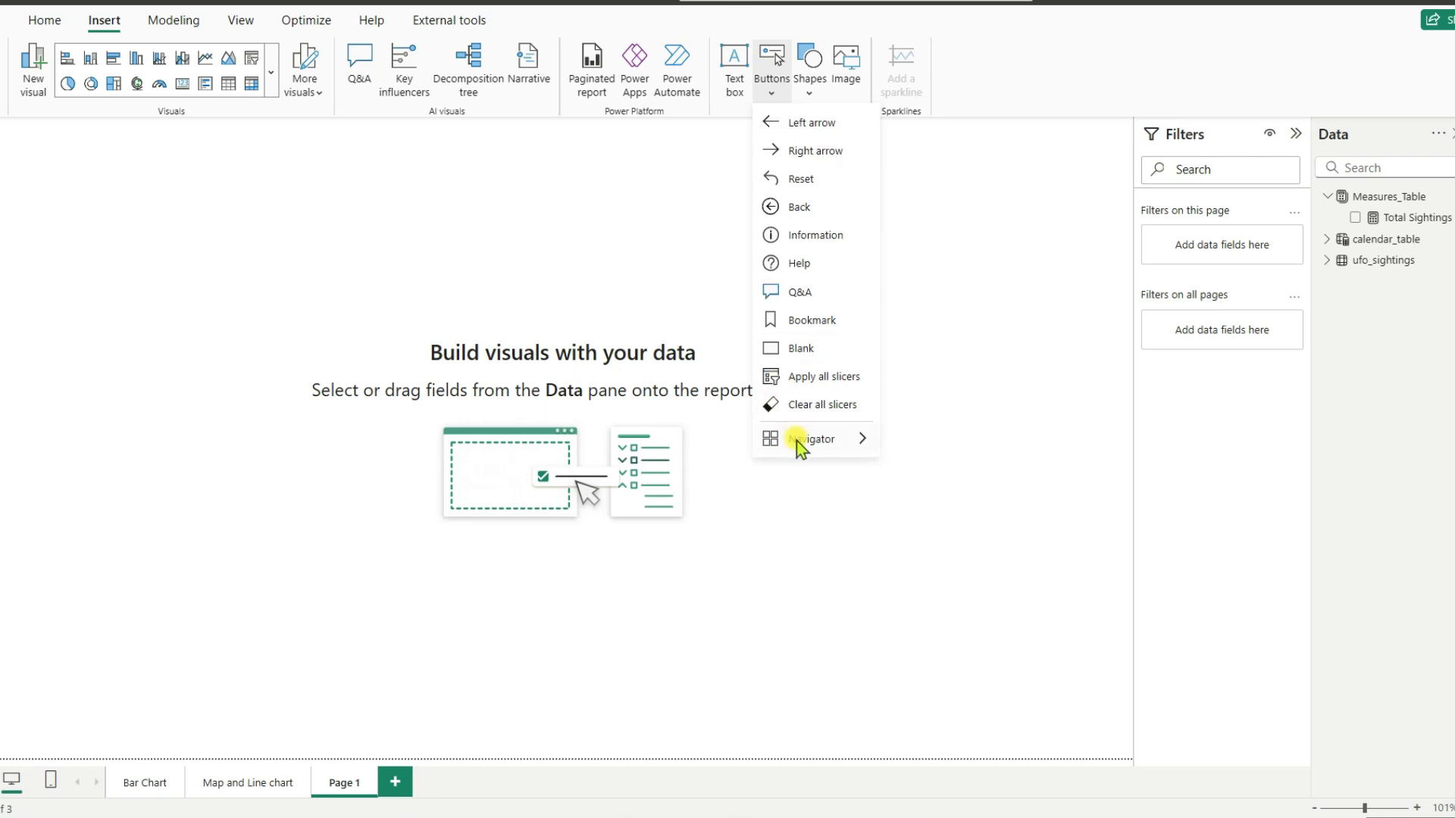
mouse_move(797, 441)
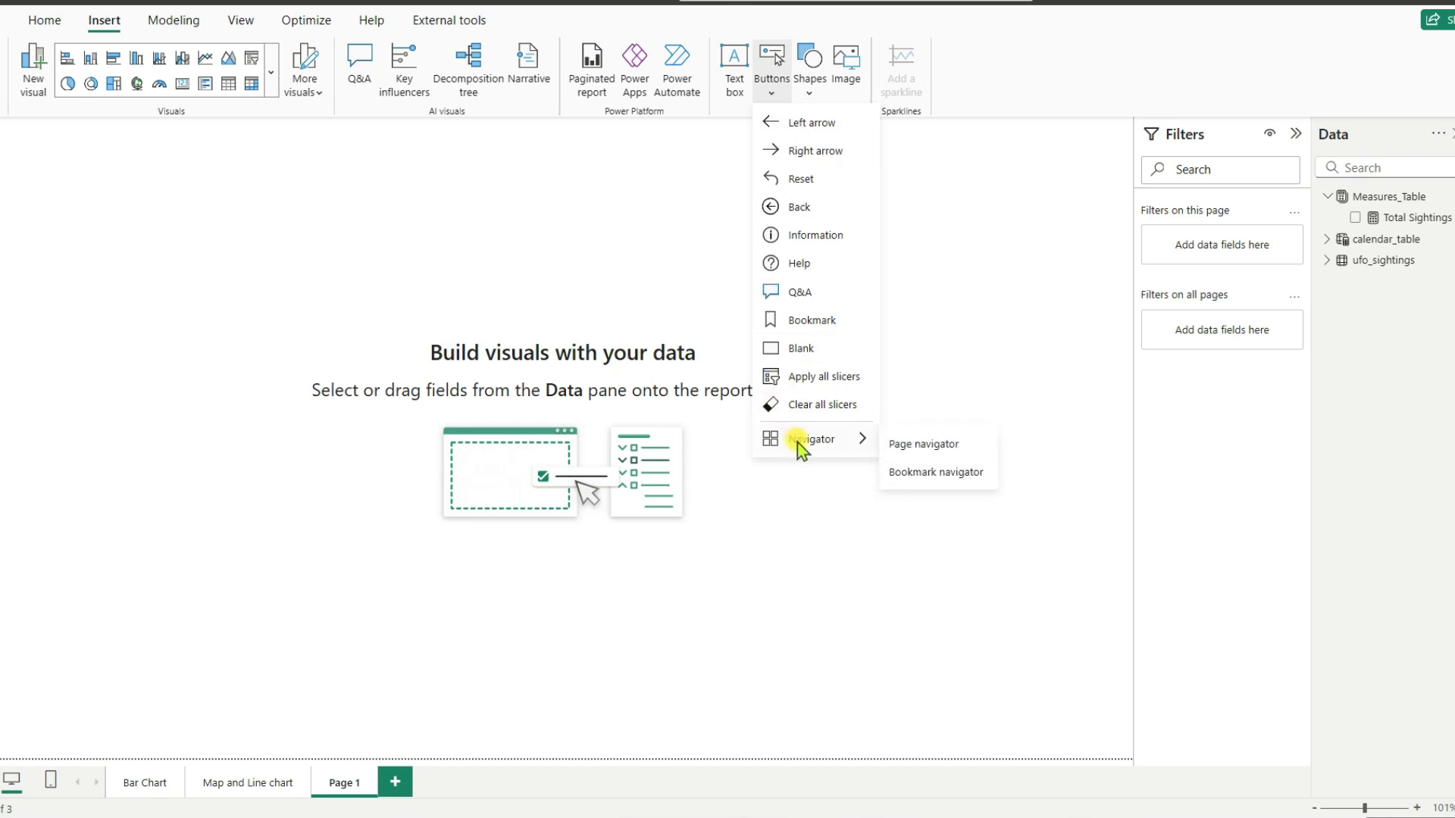
click(907, 447)
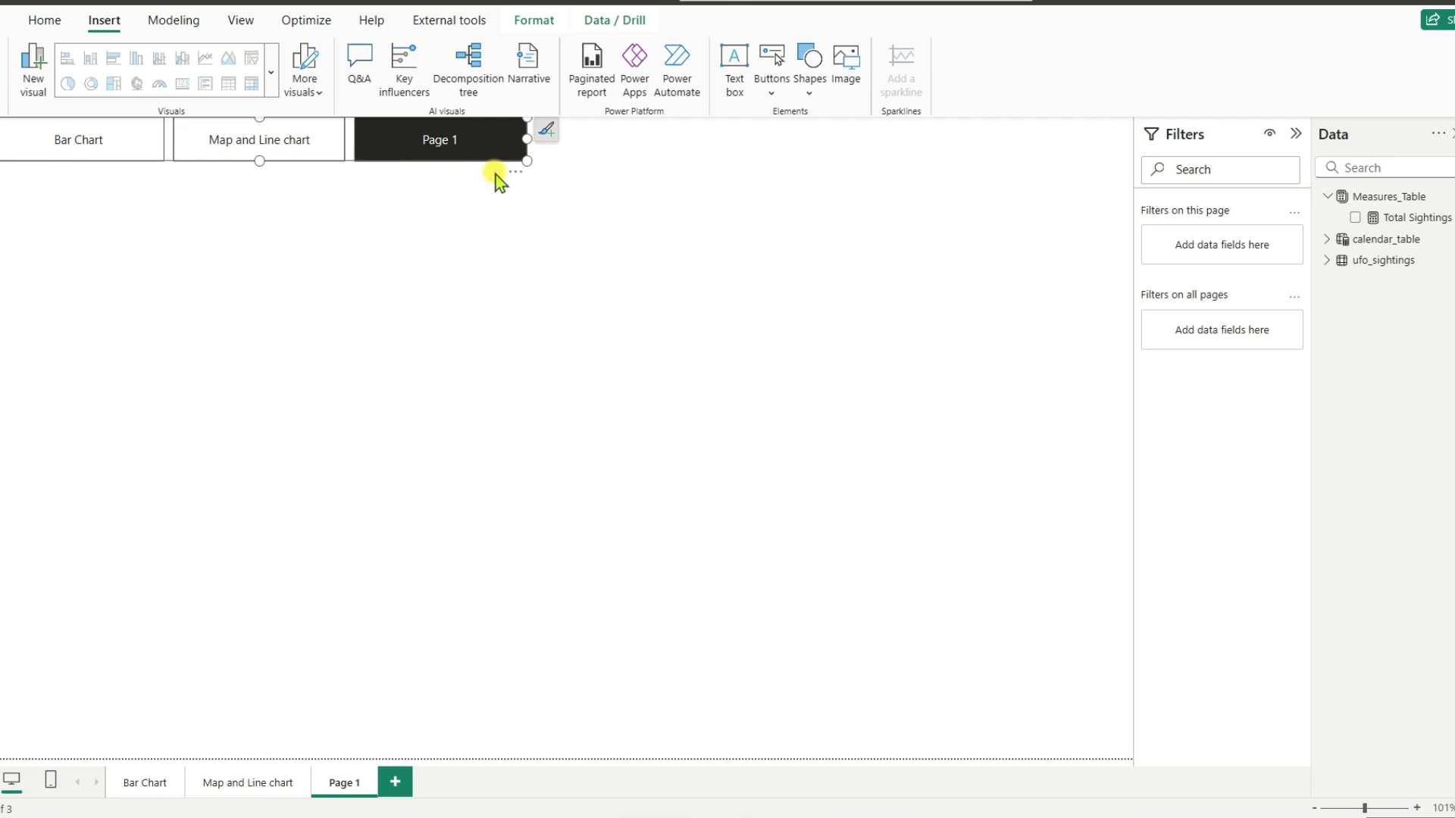
drag(514, 176, 579, 191)
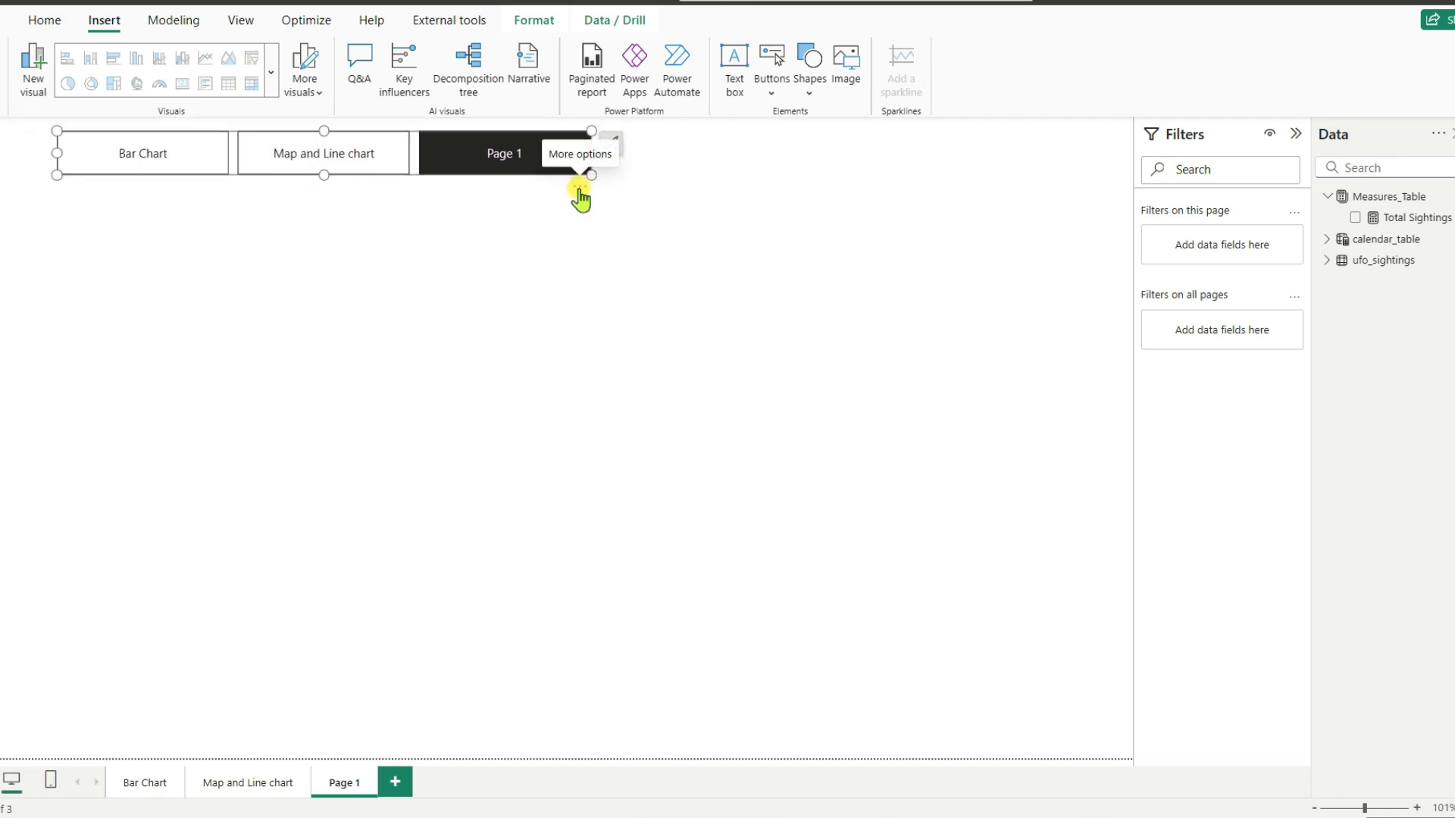
- Rename the new report page as Page Navigator
right_click(346, 786)
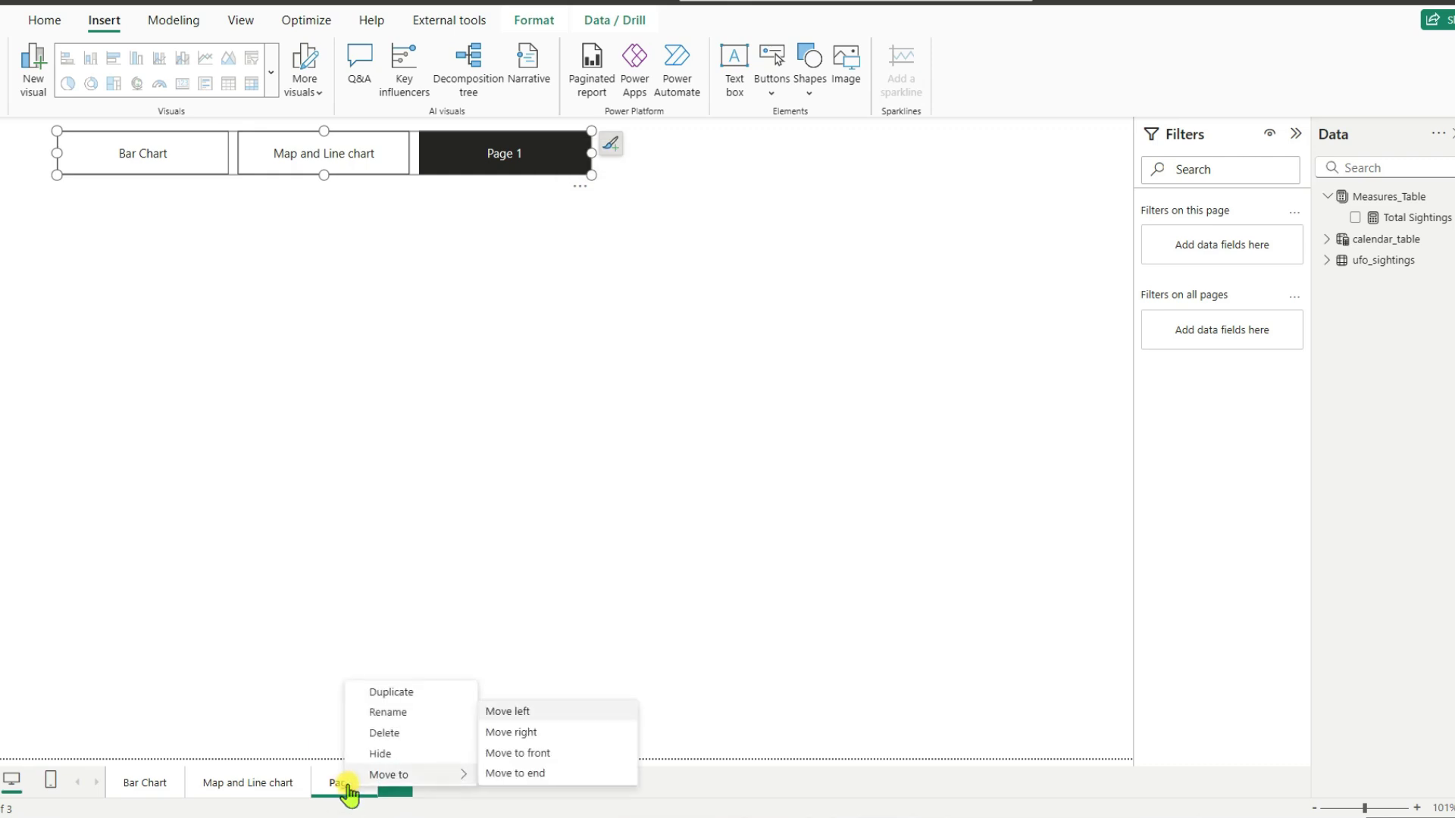
click(389, 714)
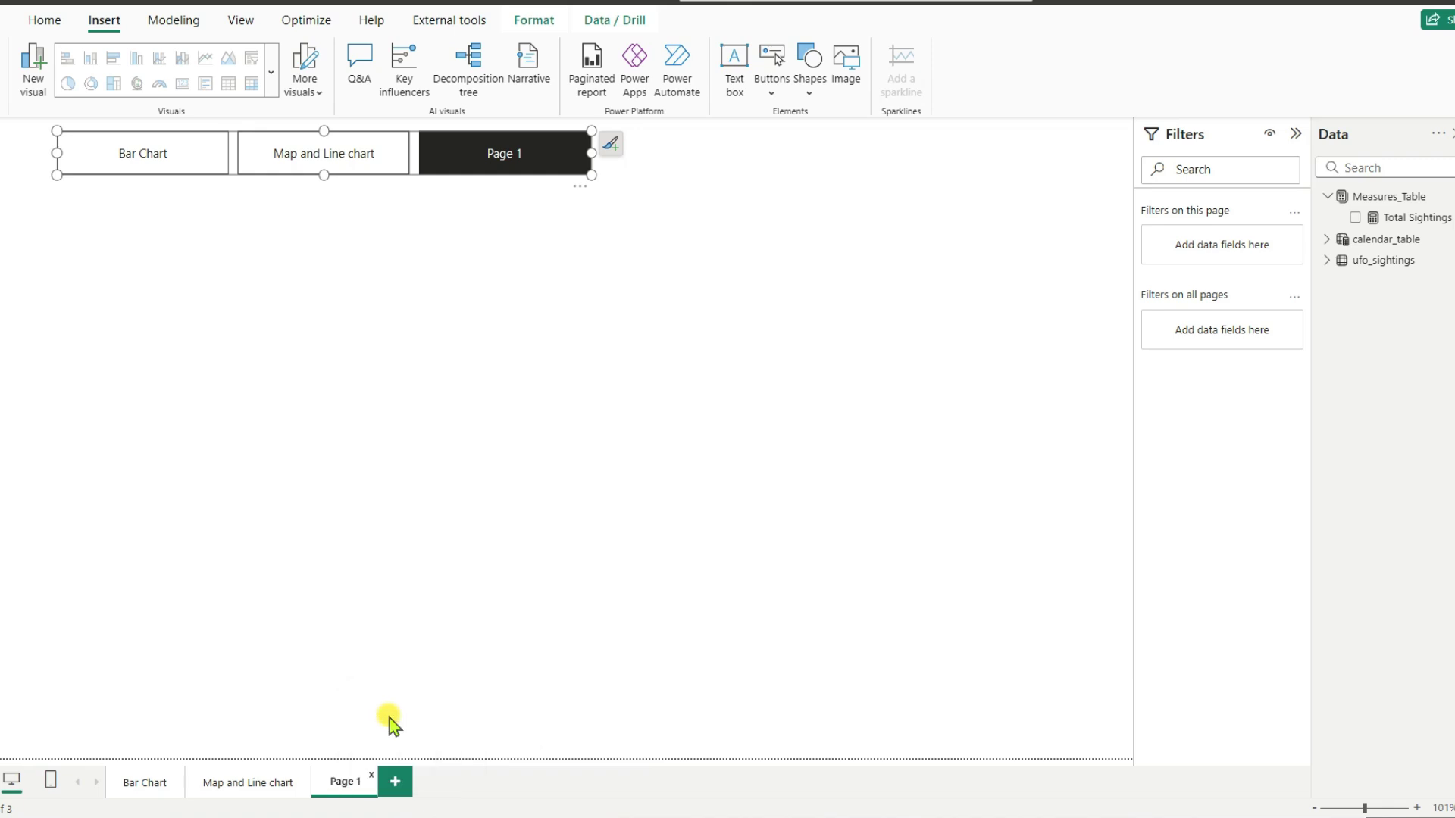
key(BackSpace)
text(Nav)
text(igator)
key(Return)
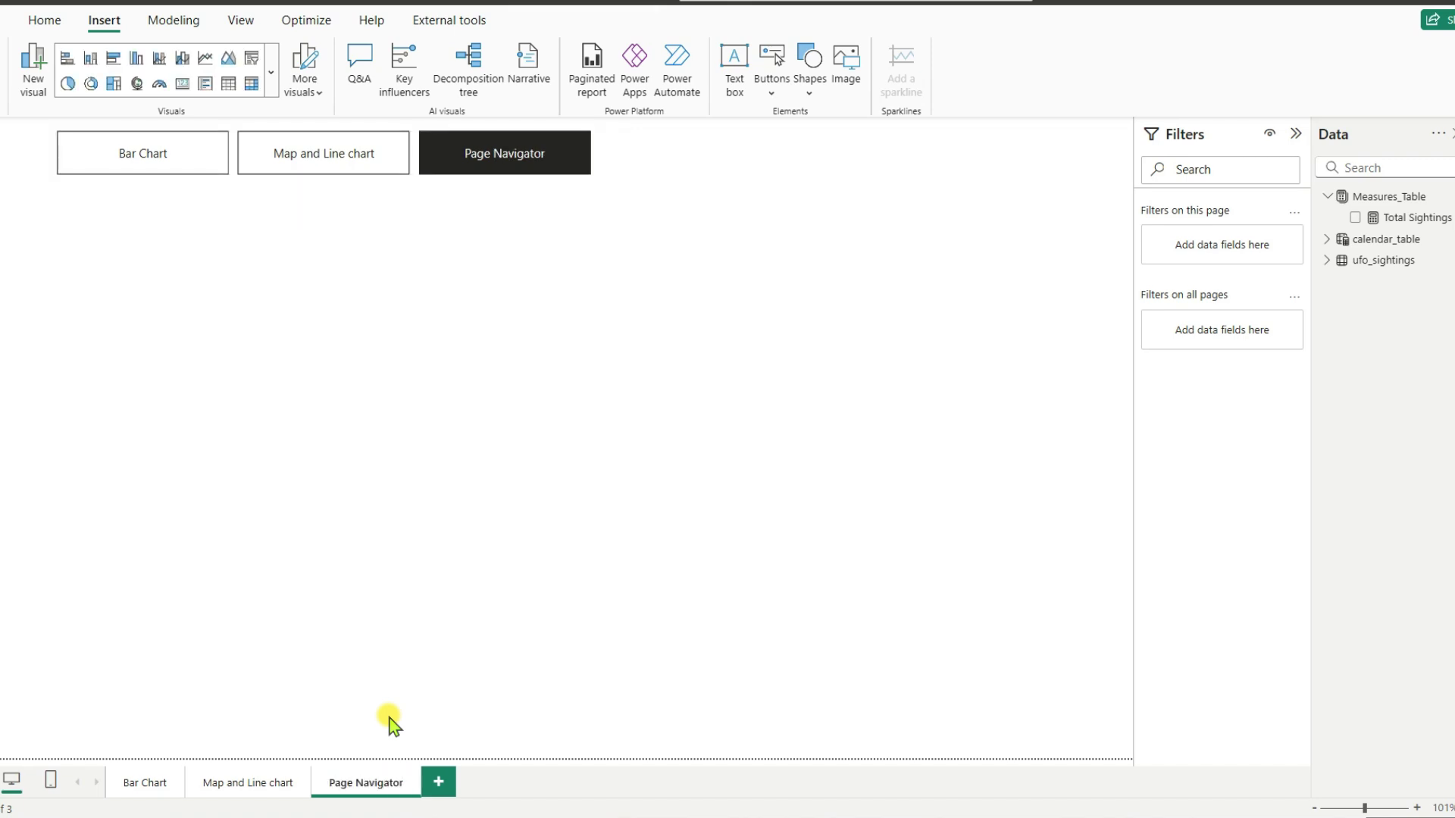
- Move the Page Navigator page to the front of the report's page order
right_click(393, 776)
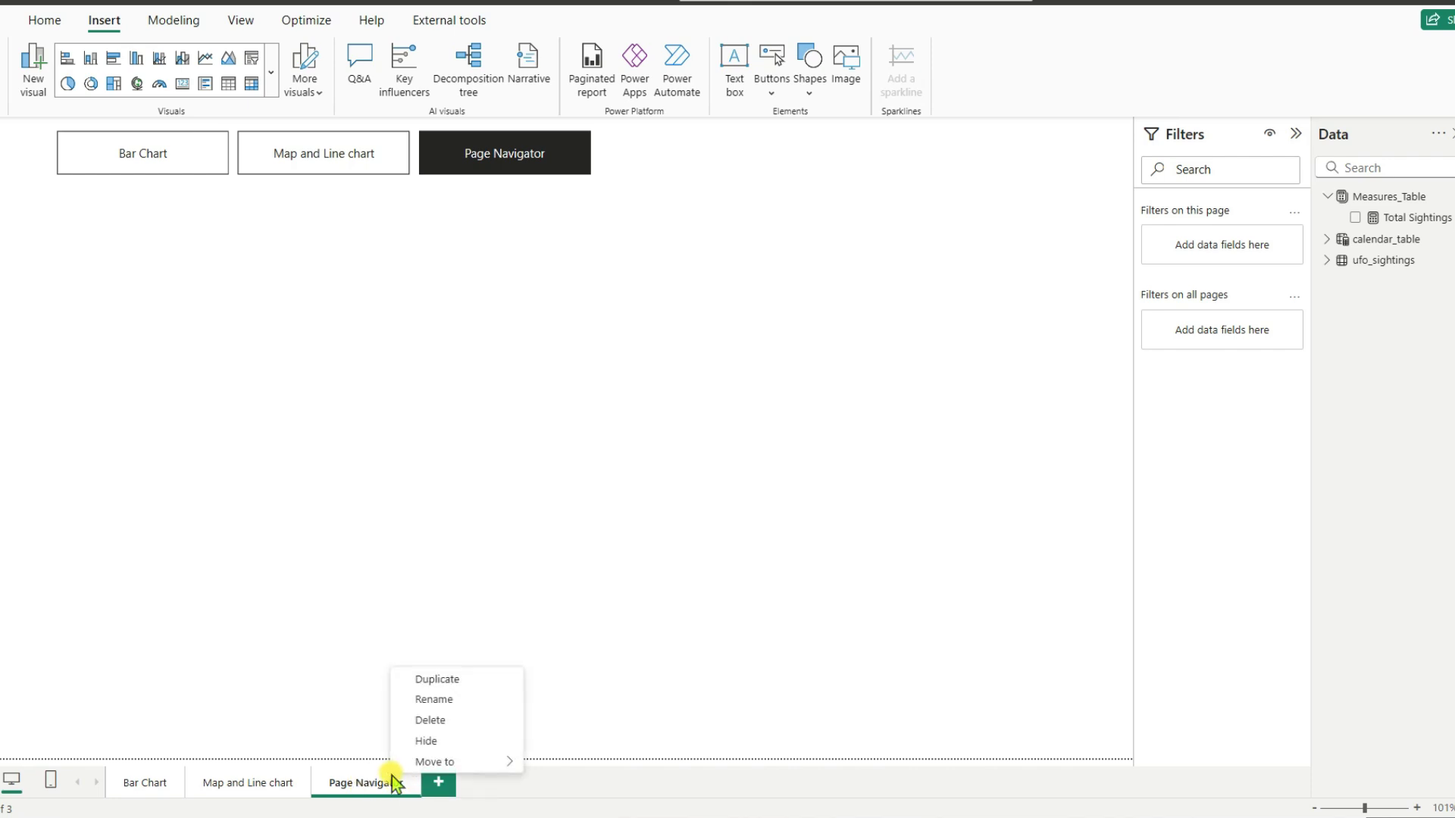
mouse_move(447, 765)
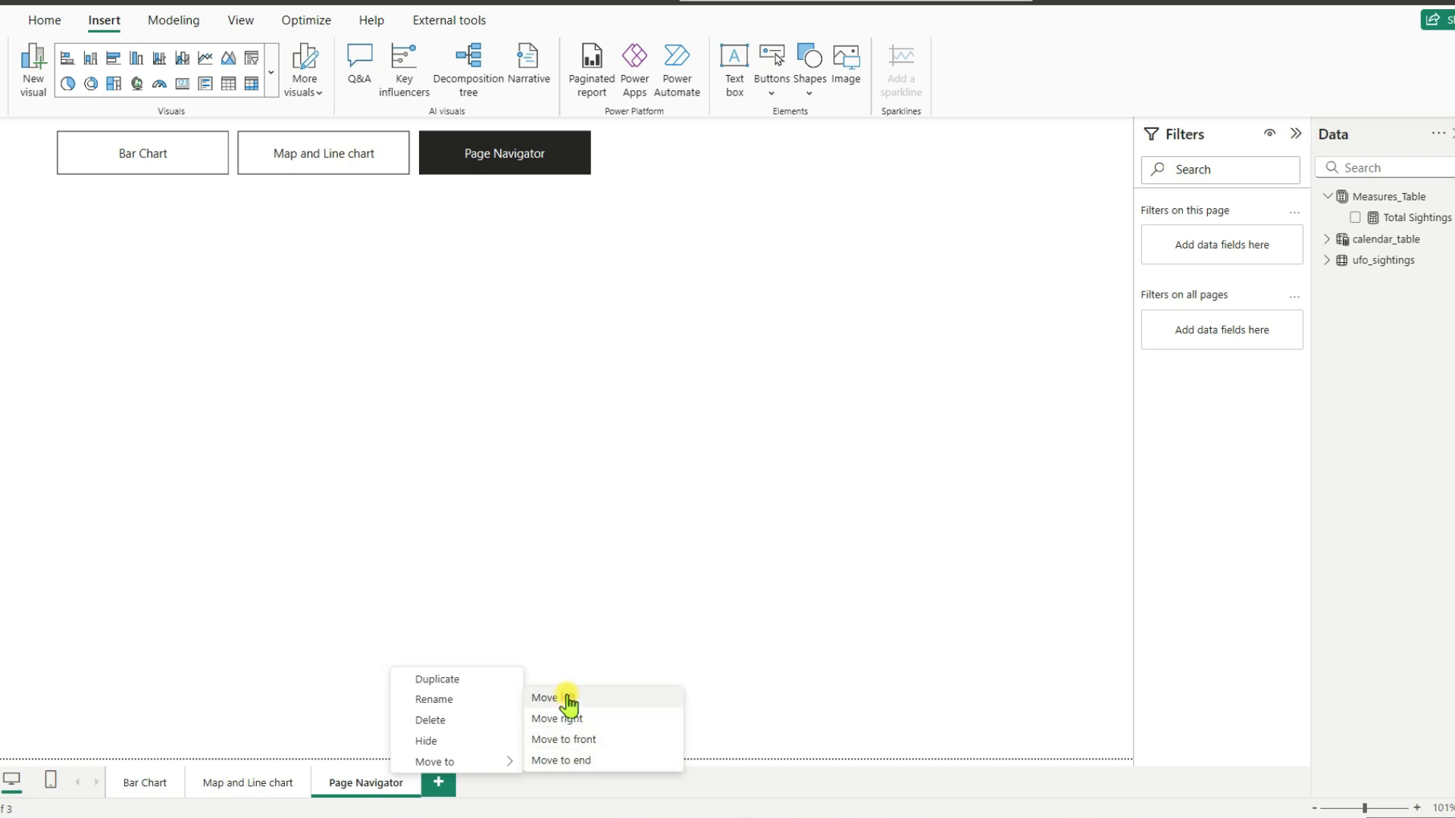
click(554, 740)
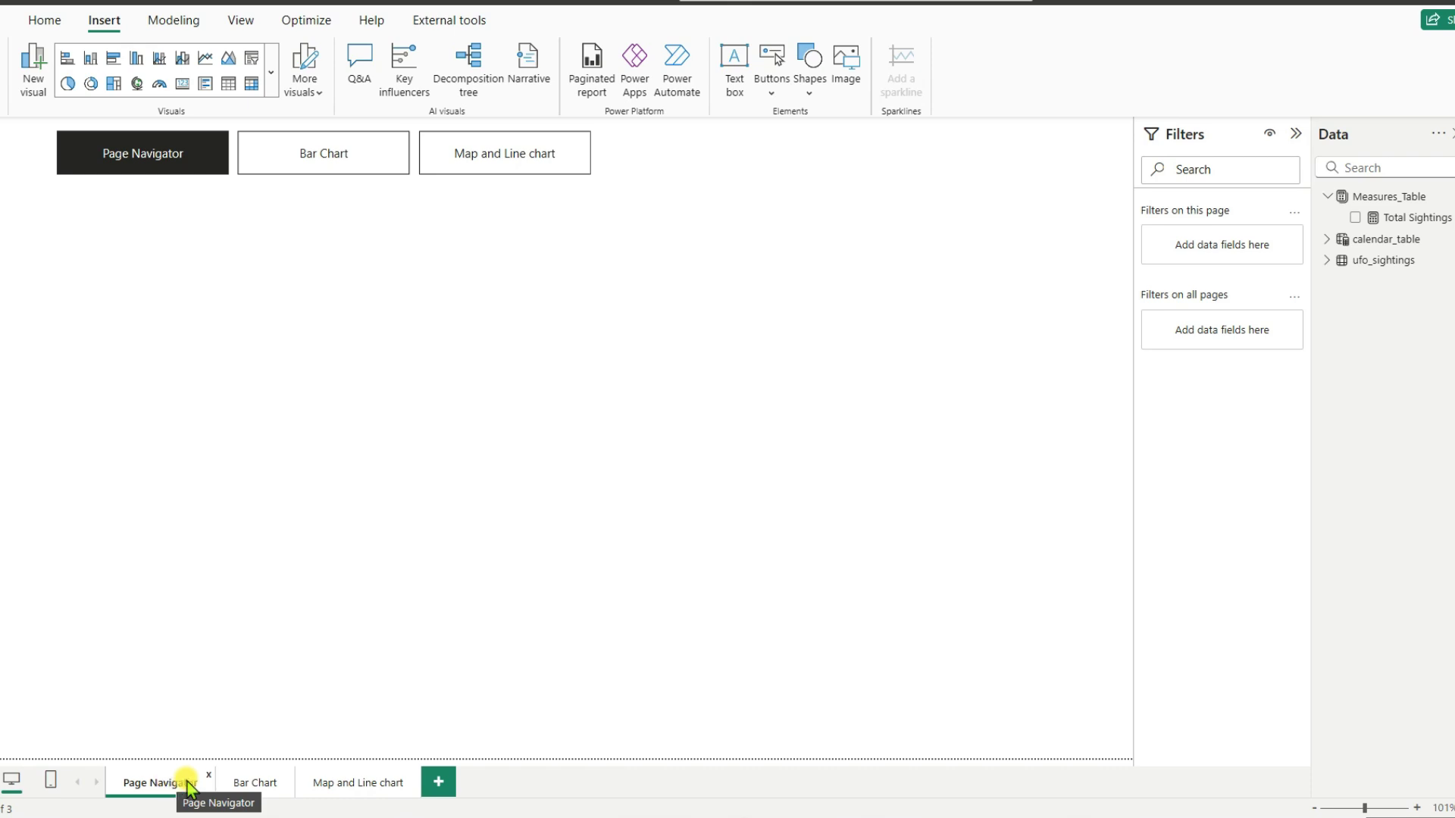
- Test the navigator's links to the Bar Chart and Map and Line chart pages, returning to the Page Navigator page each time
click(249, 782)
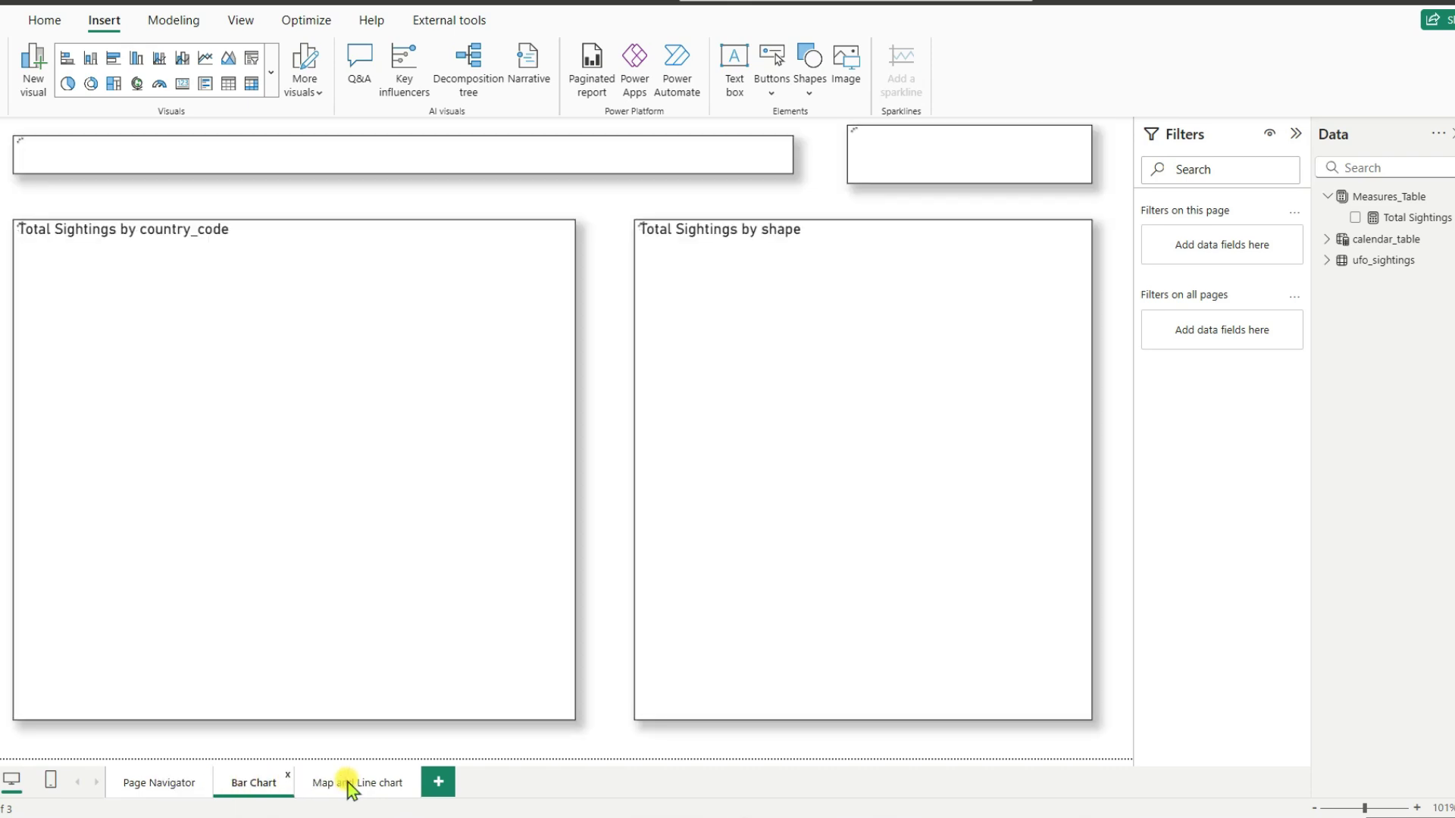
click(167, 785)
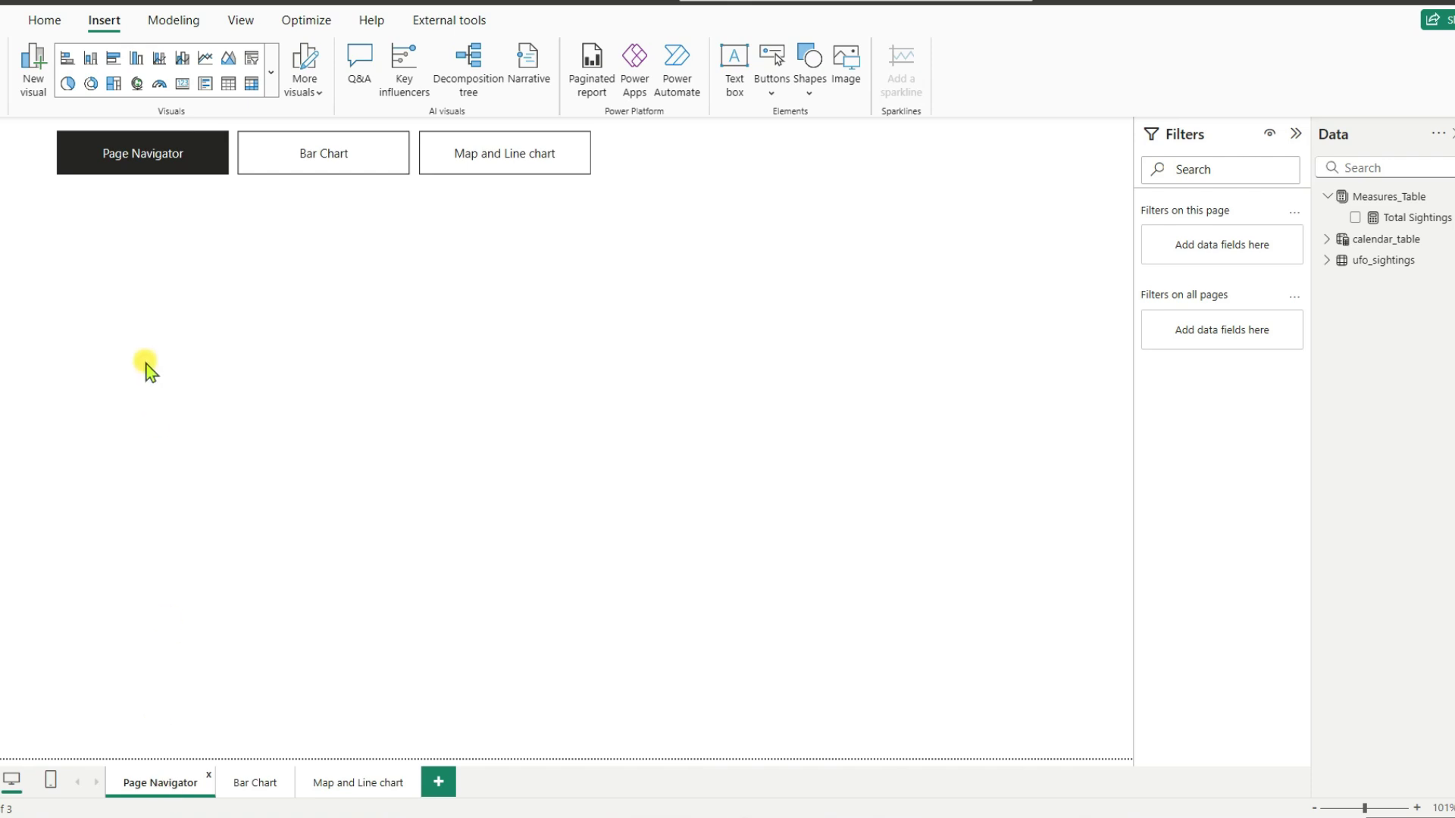
ctrl+click(294, 171)
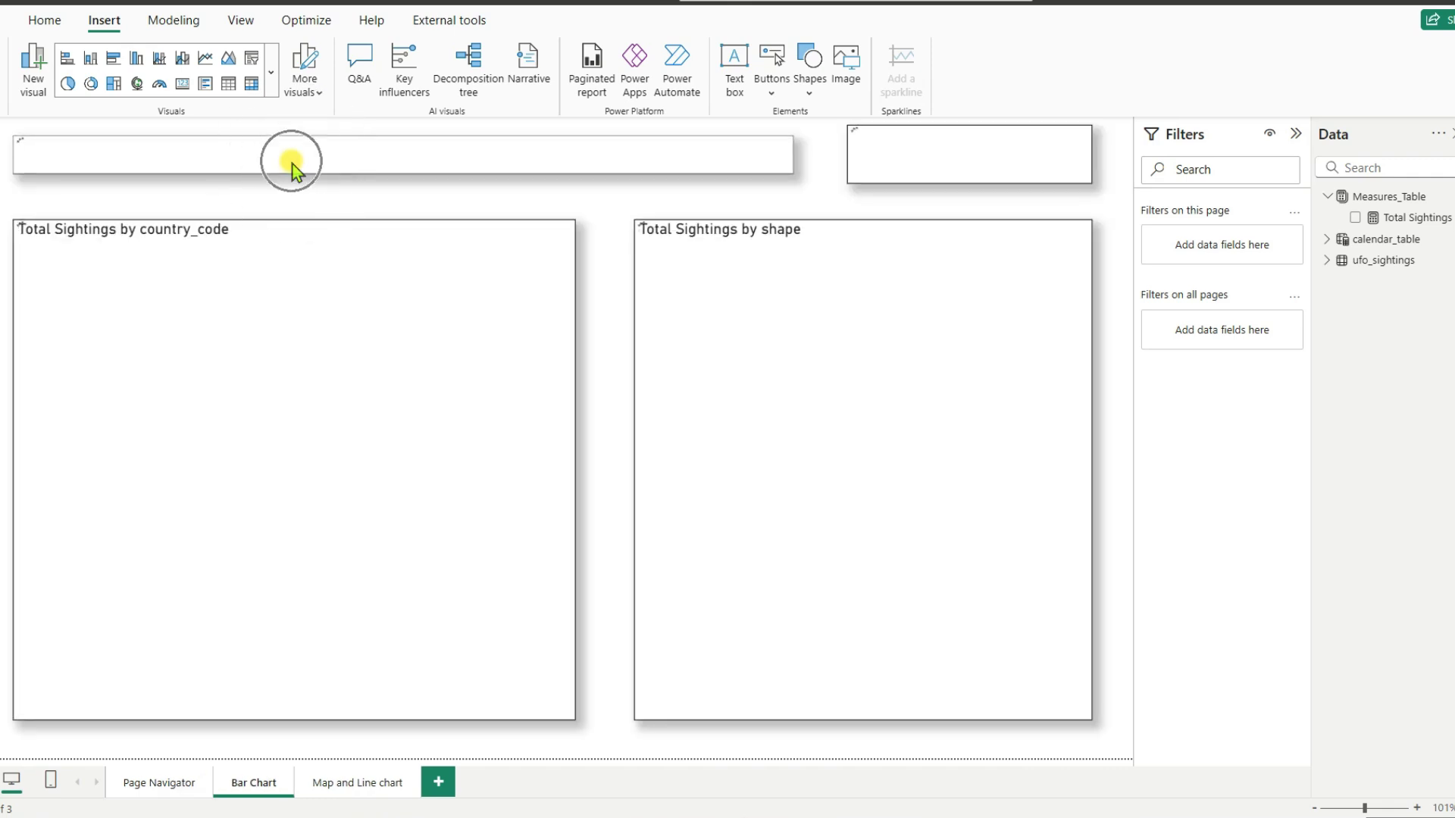
click(176, 794)
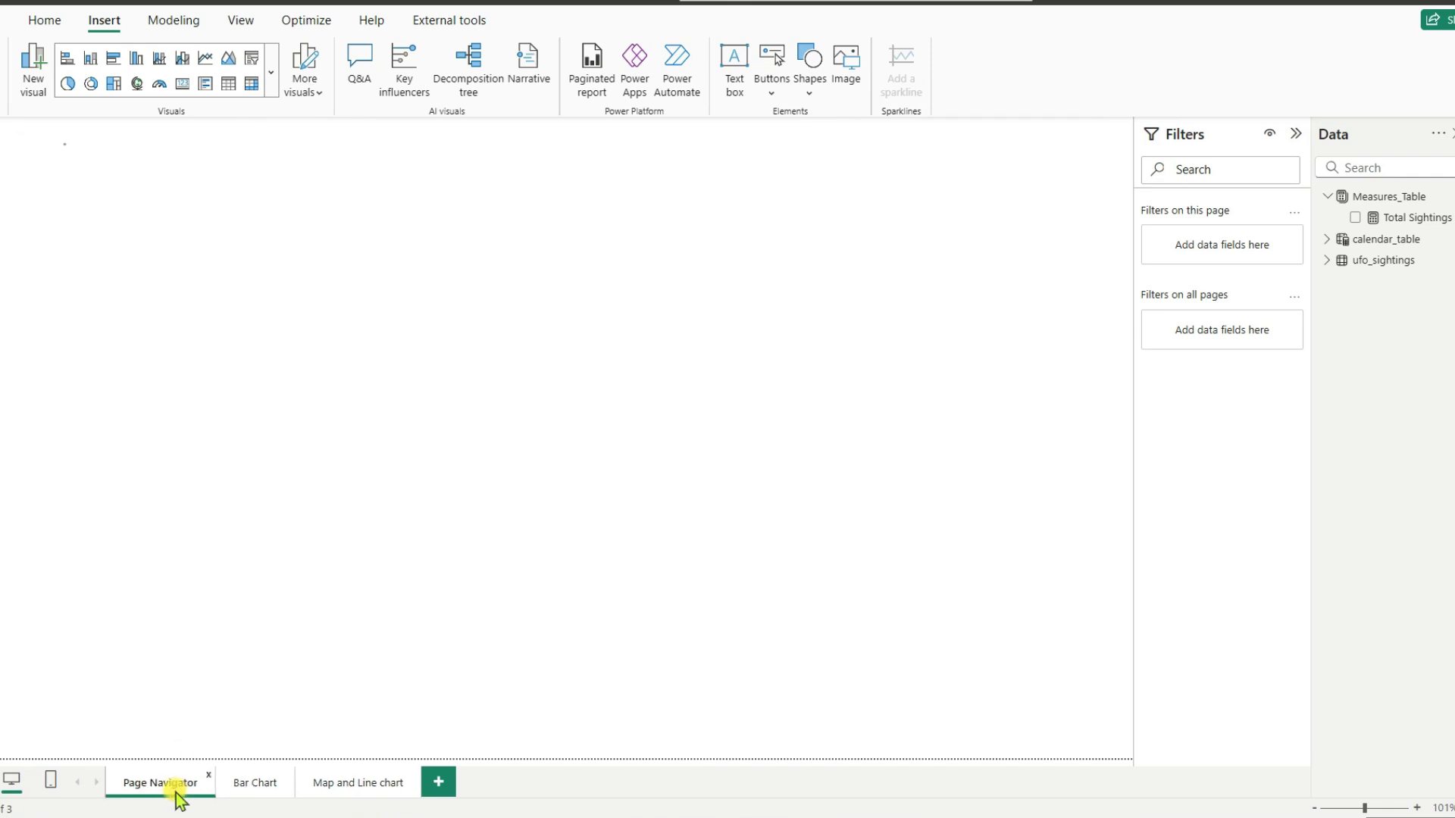
ctrl+click(458, 171)
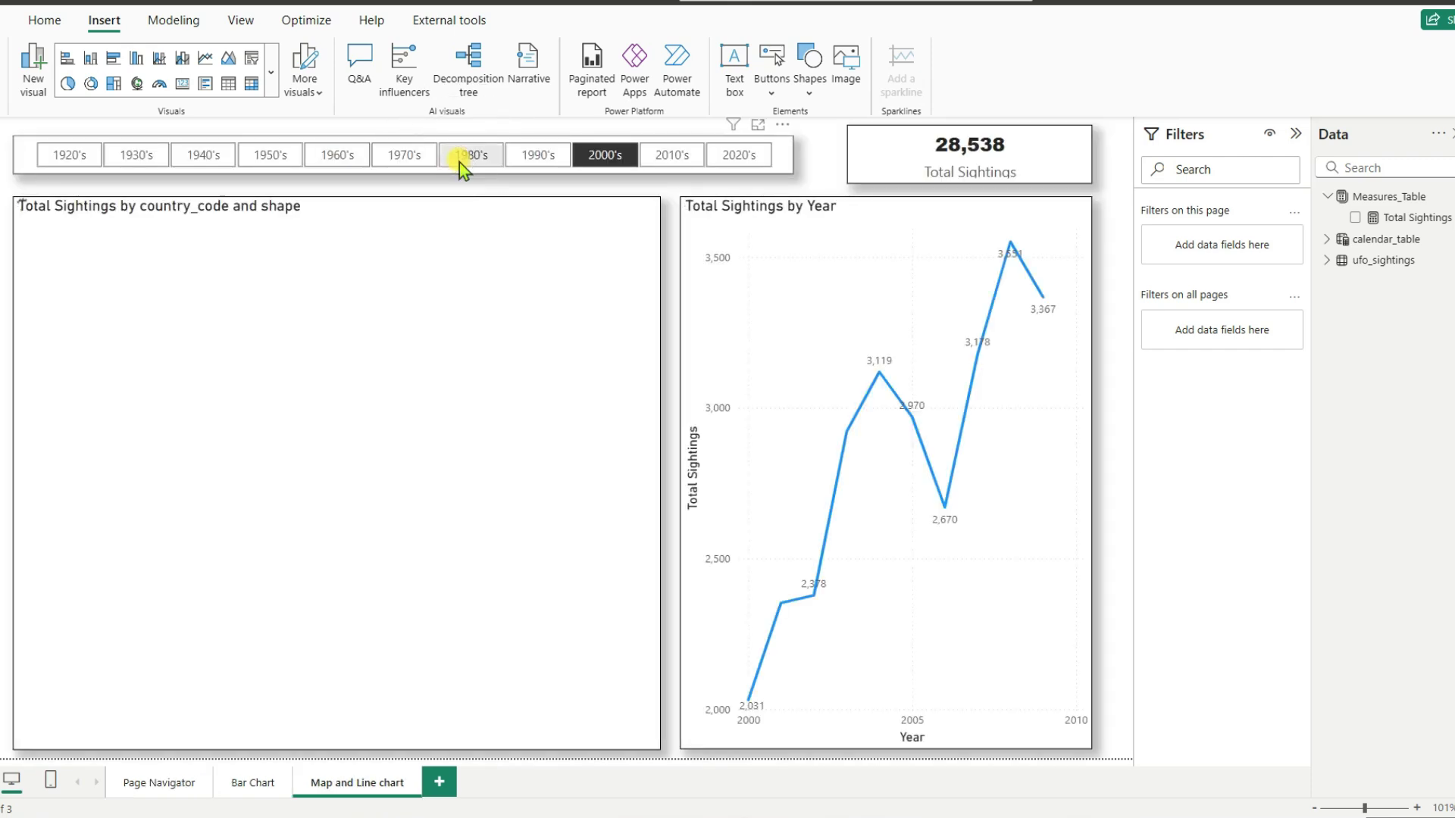
click(138, 785)
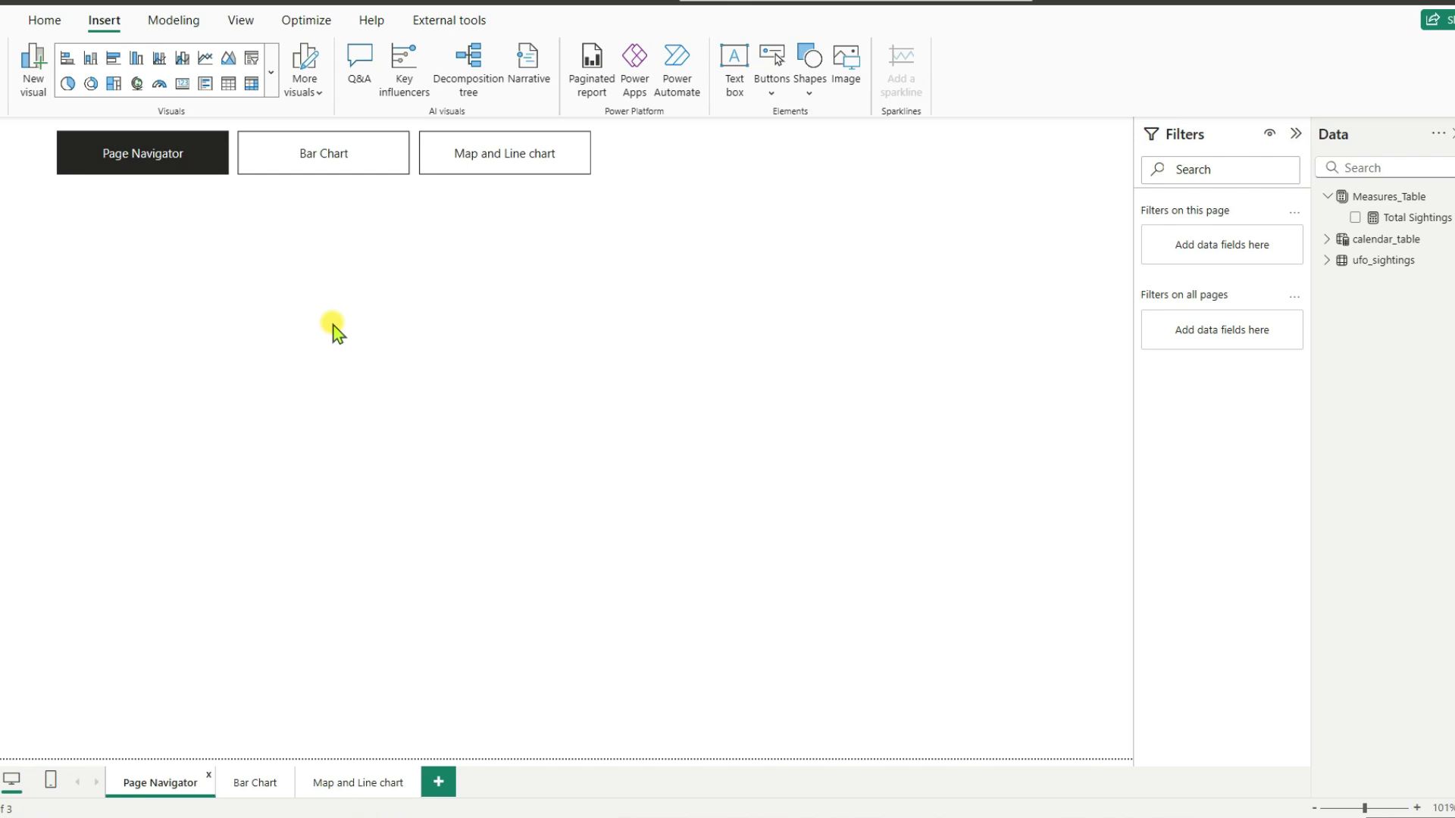
- Insert a Back button on the Bar Chart page and place it just below the Total Sightings card
click(270, 789)
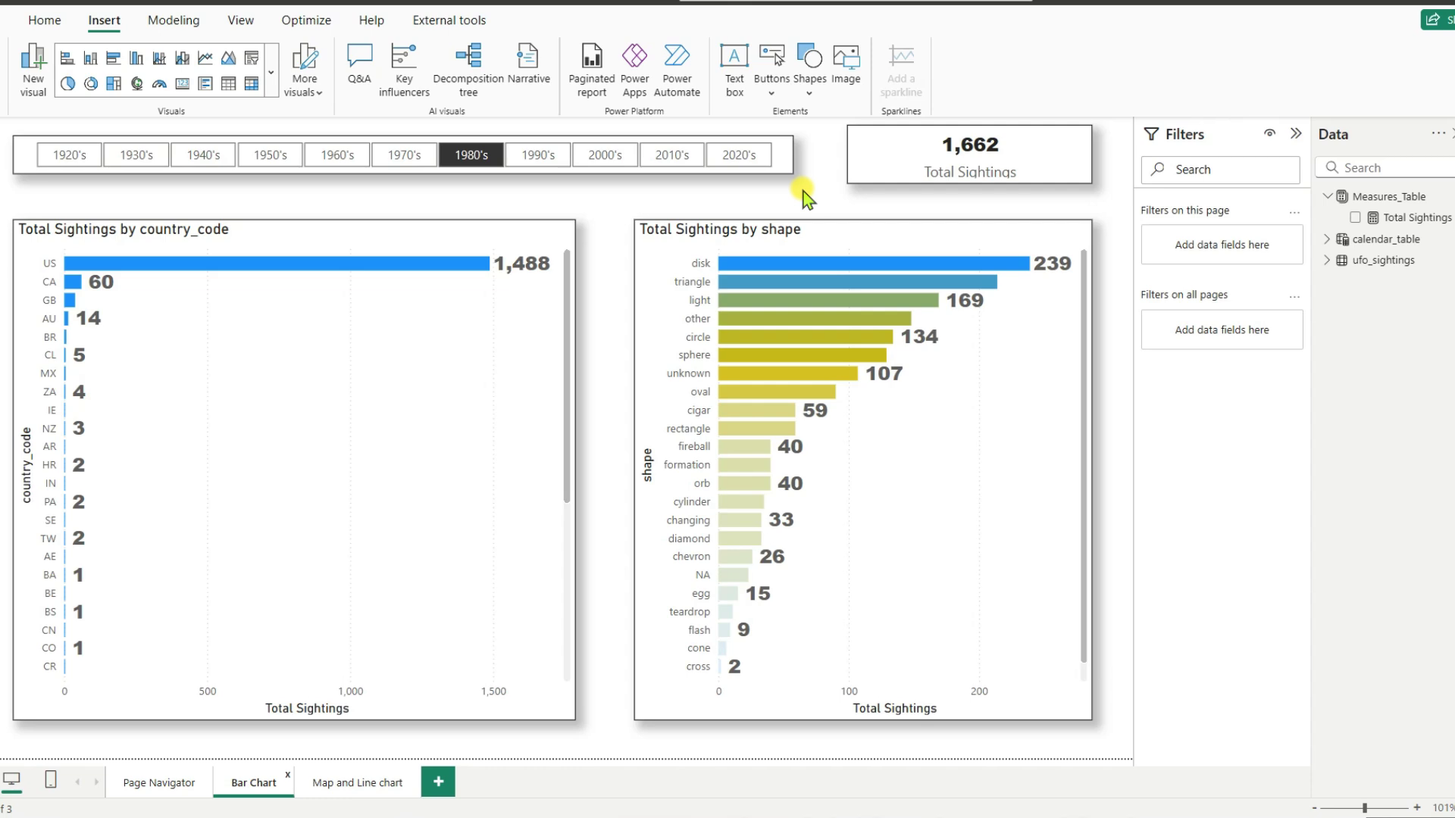
click(774, 96)
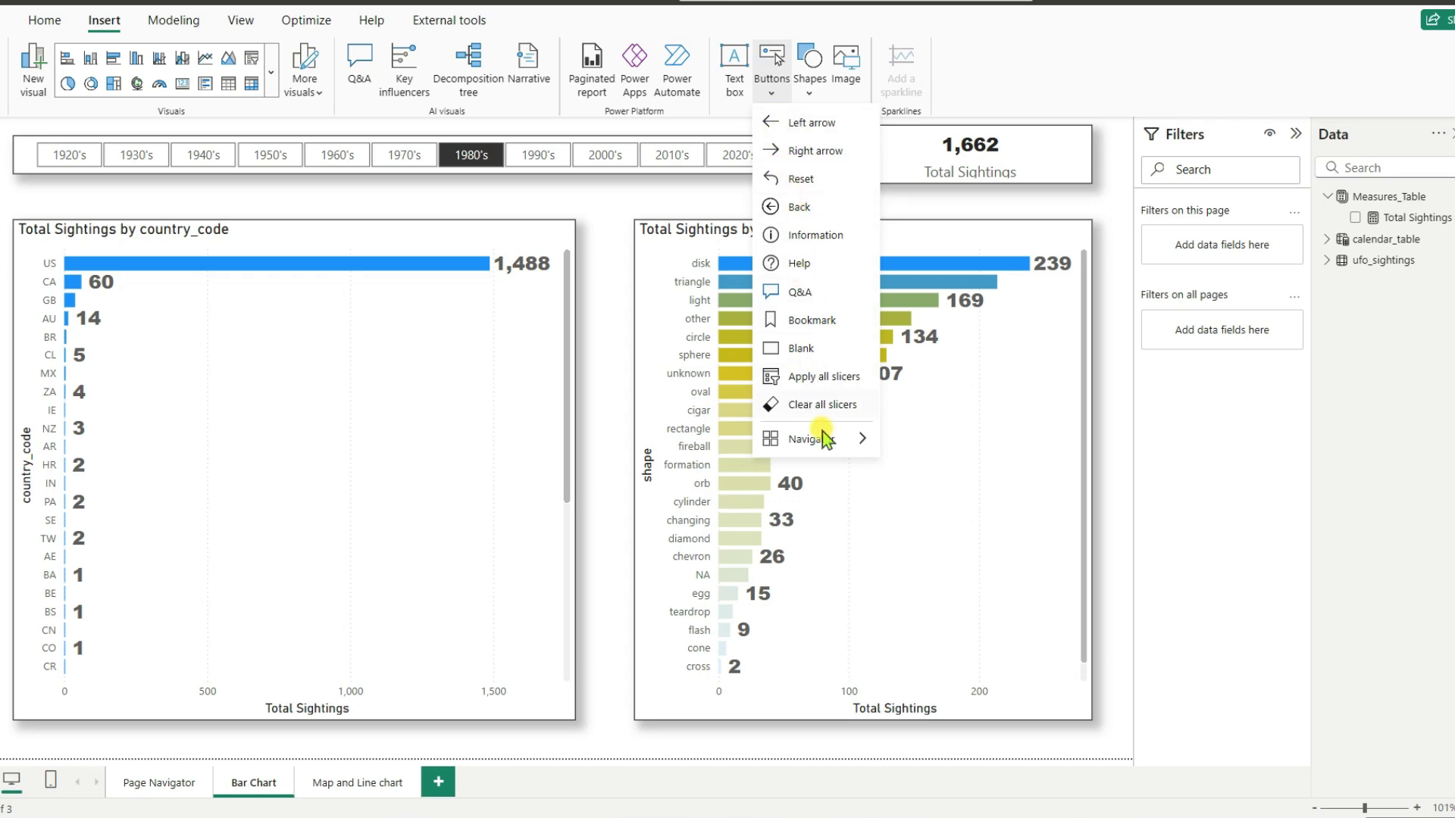
click(808, 95)
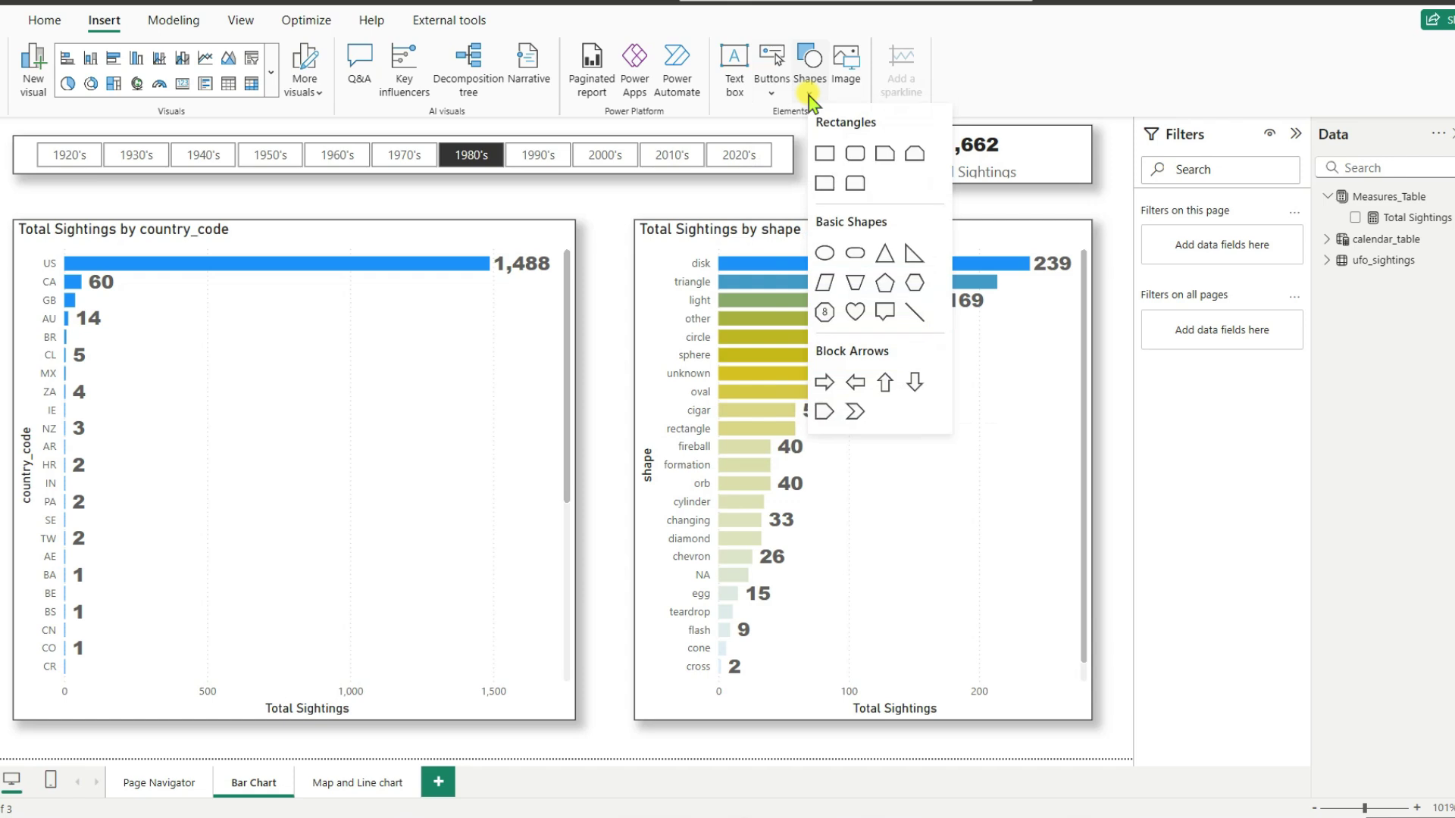
click(769, 95)
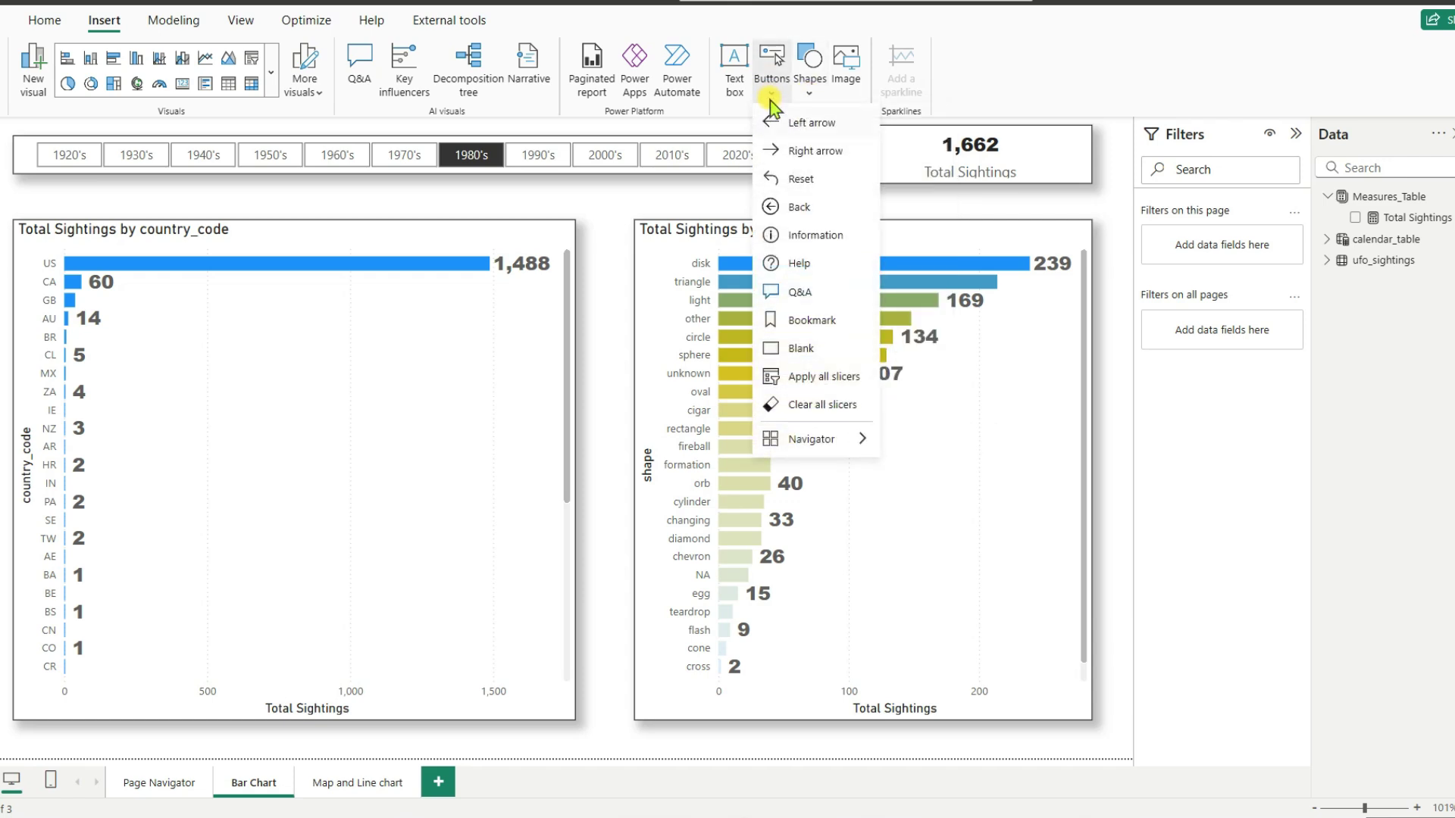
click(788, 206)
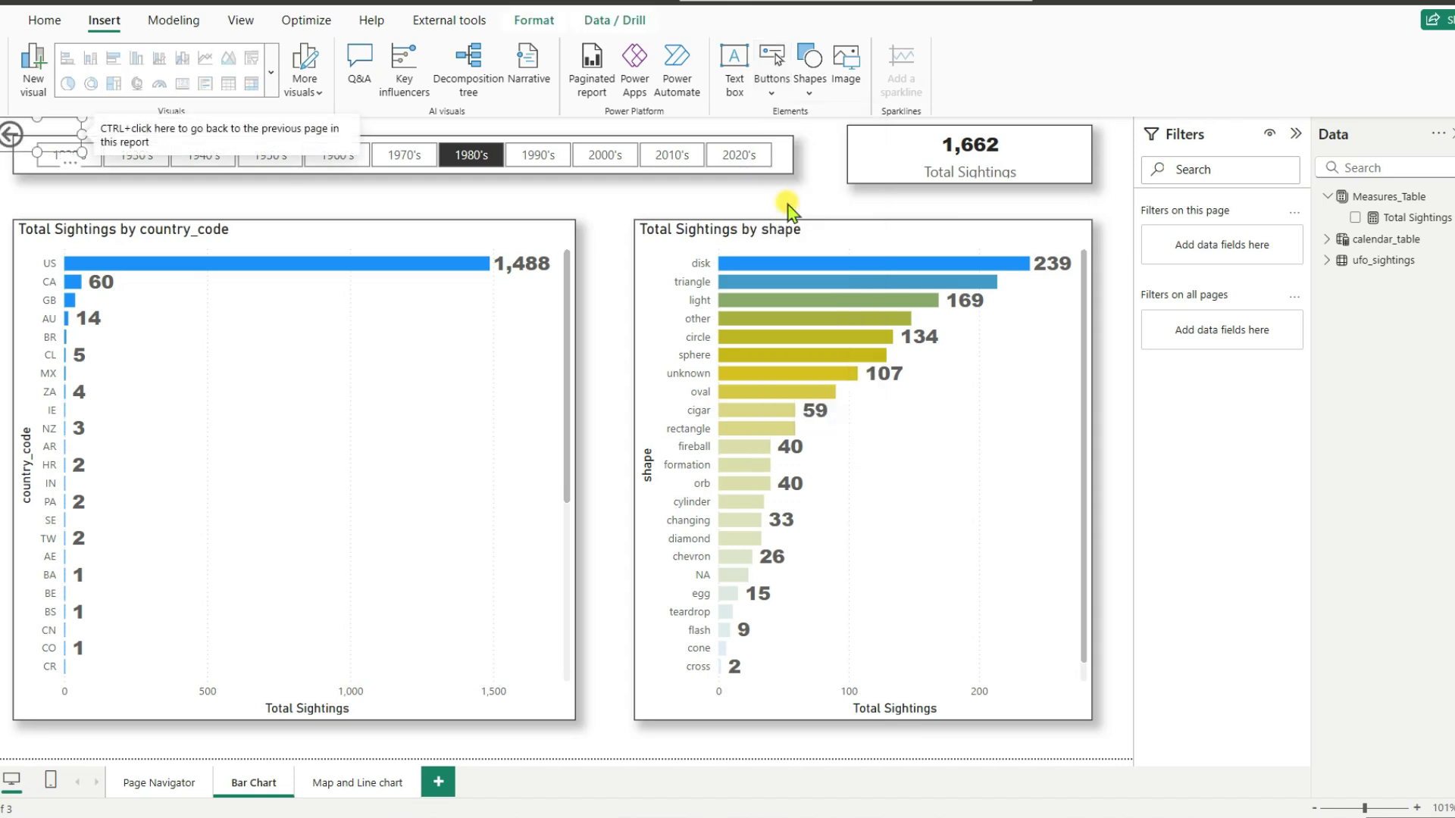
drag(29, 152, 792, 201)
drag(644, 166, 1052, 198)
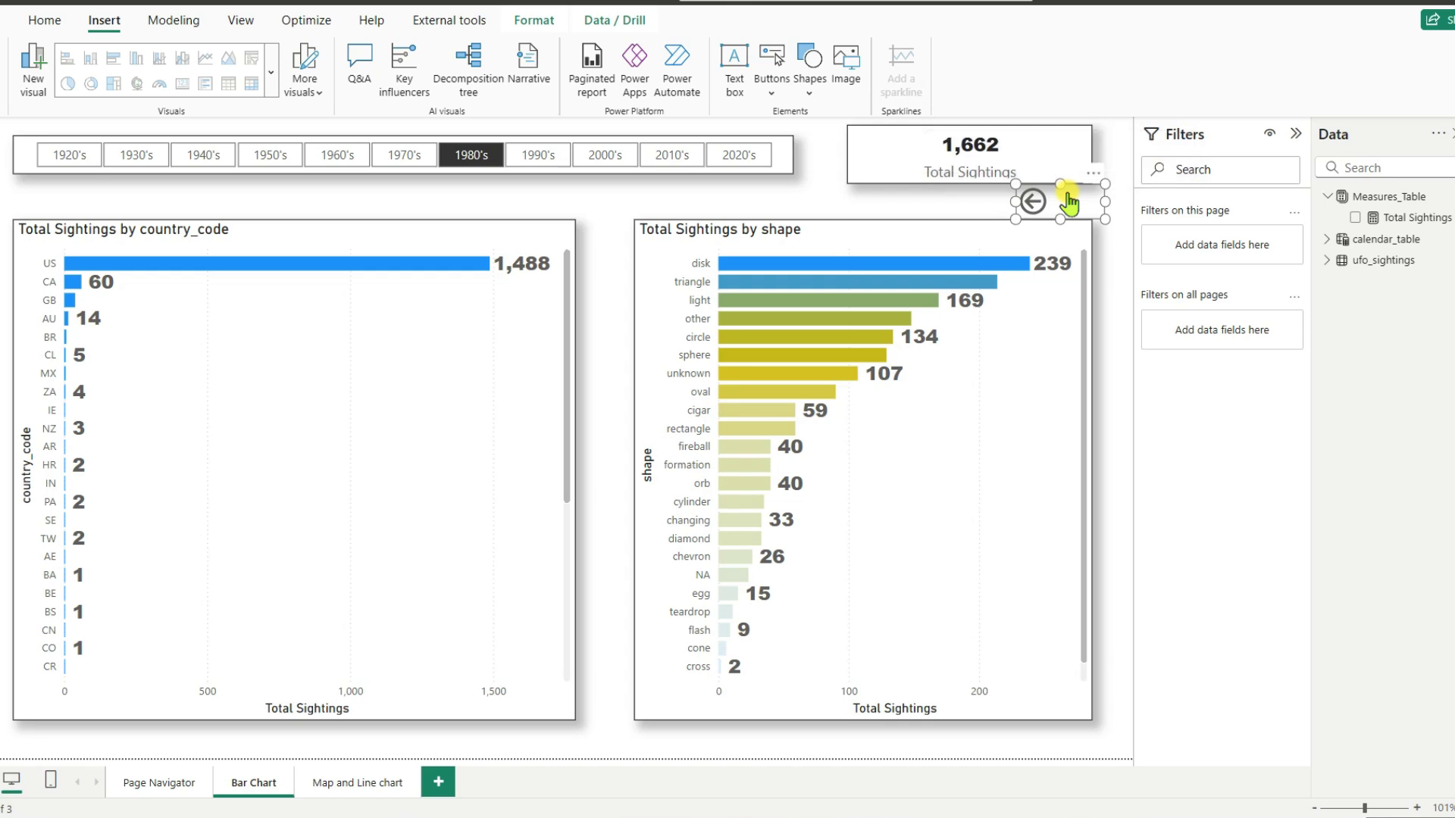
- Test the Bar Chart page's Back button and check the Map and Line chart page
ctrl+click(1067, 194)
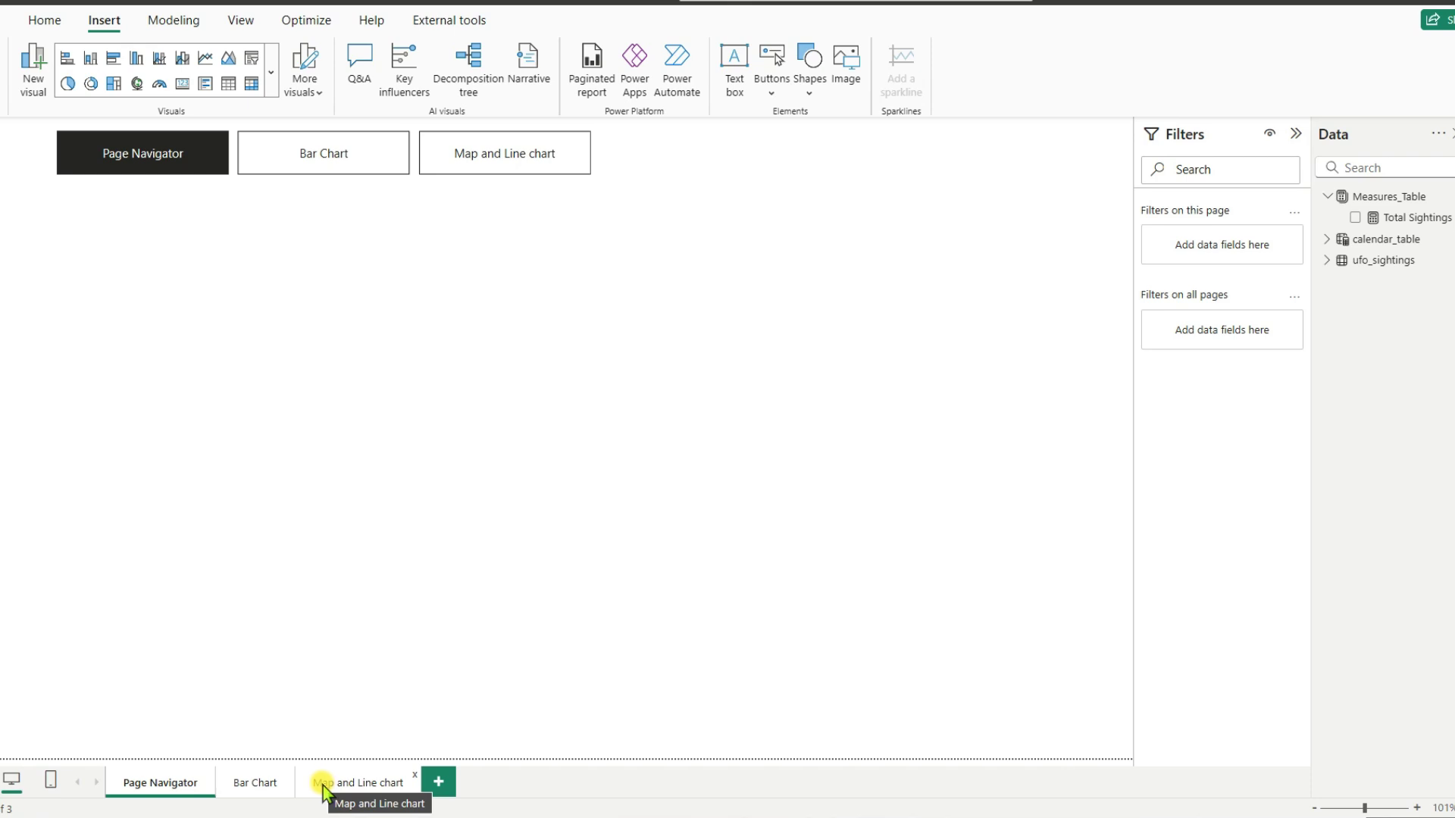
click(261, 784)
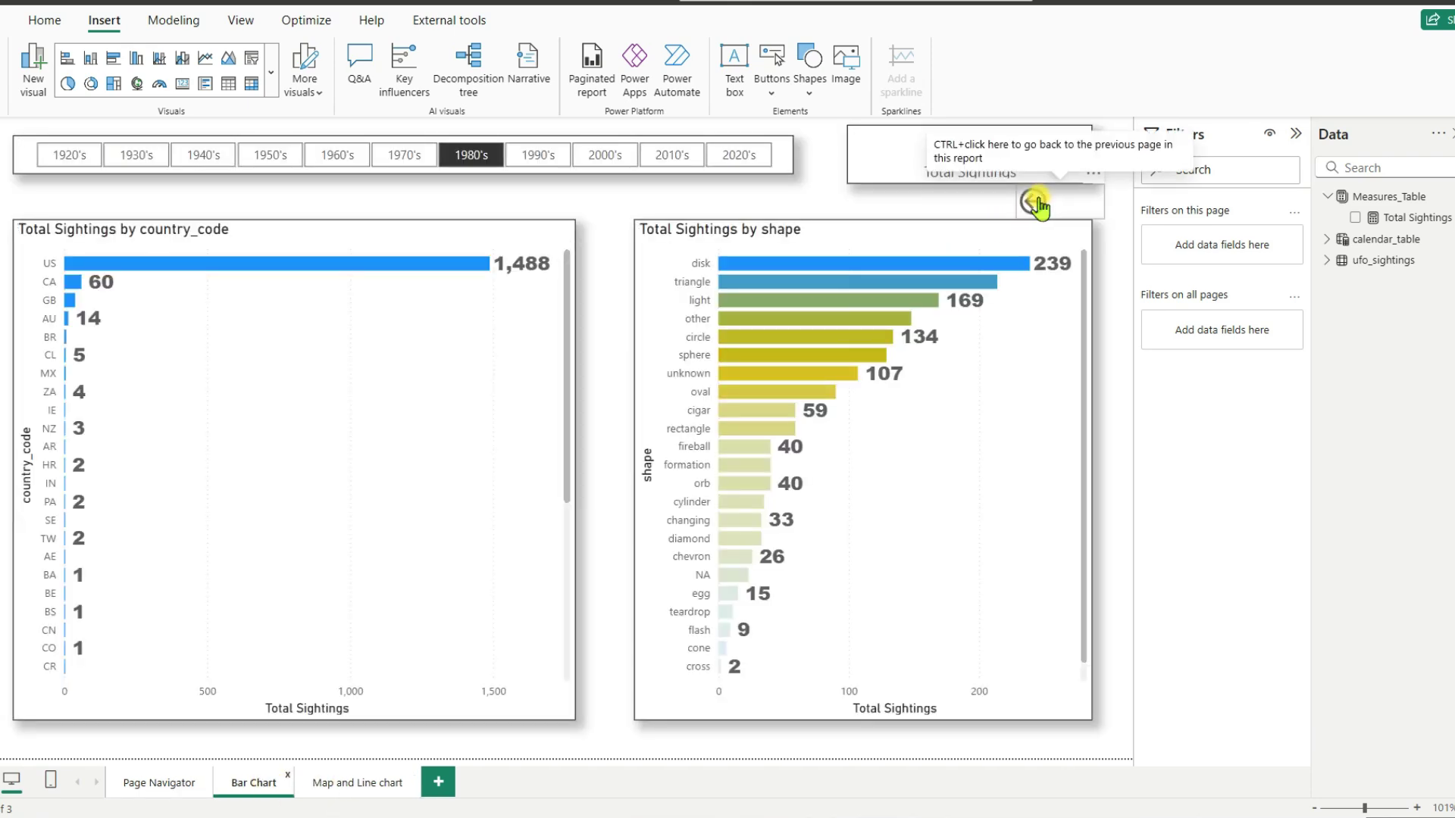
click(374, 793)
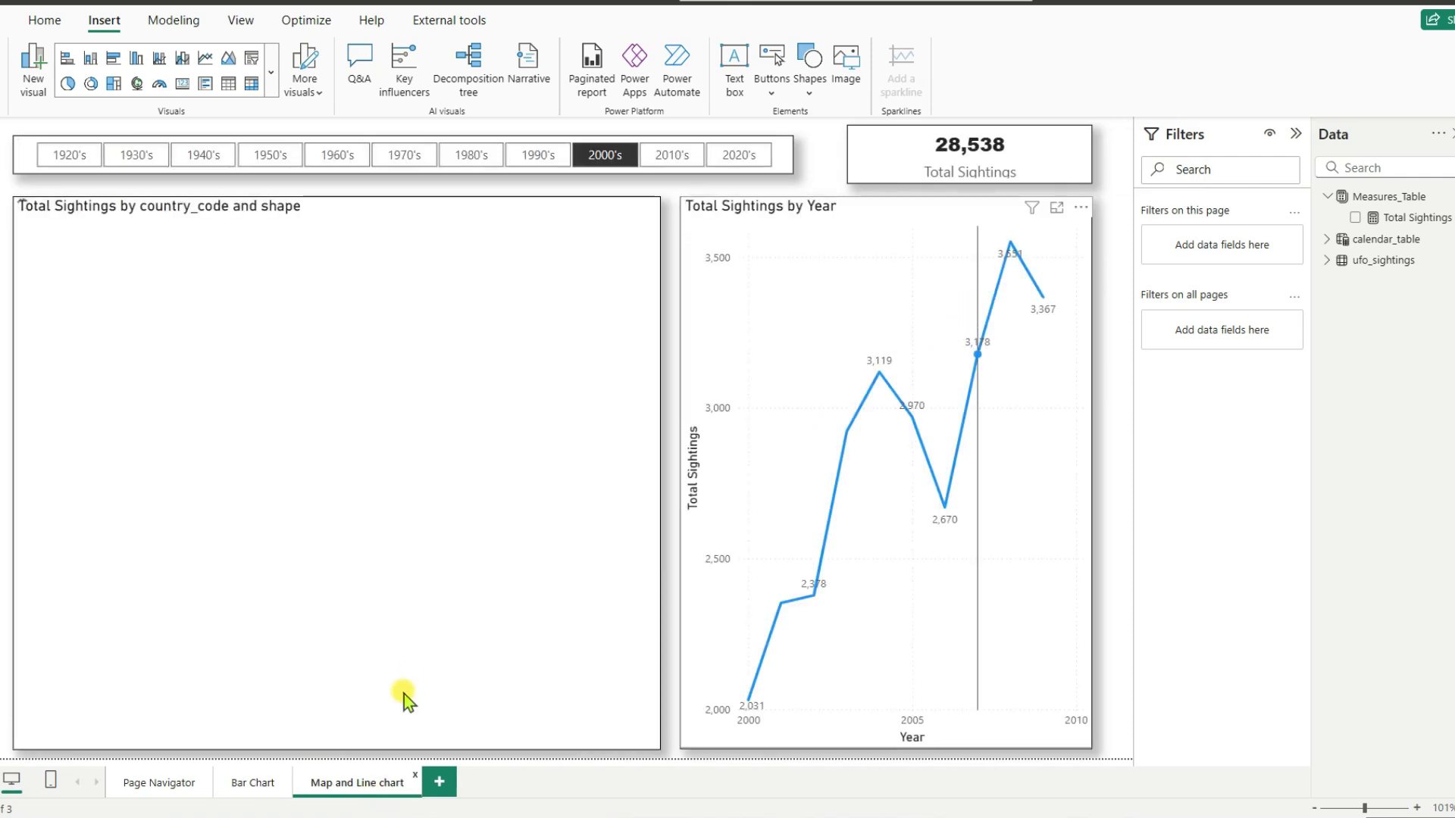
- Copy the Back button from the Bar Chart page to the Map and Line chart page and shrink the copy beneath the Total Sightings card
click(261, 784)
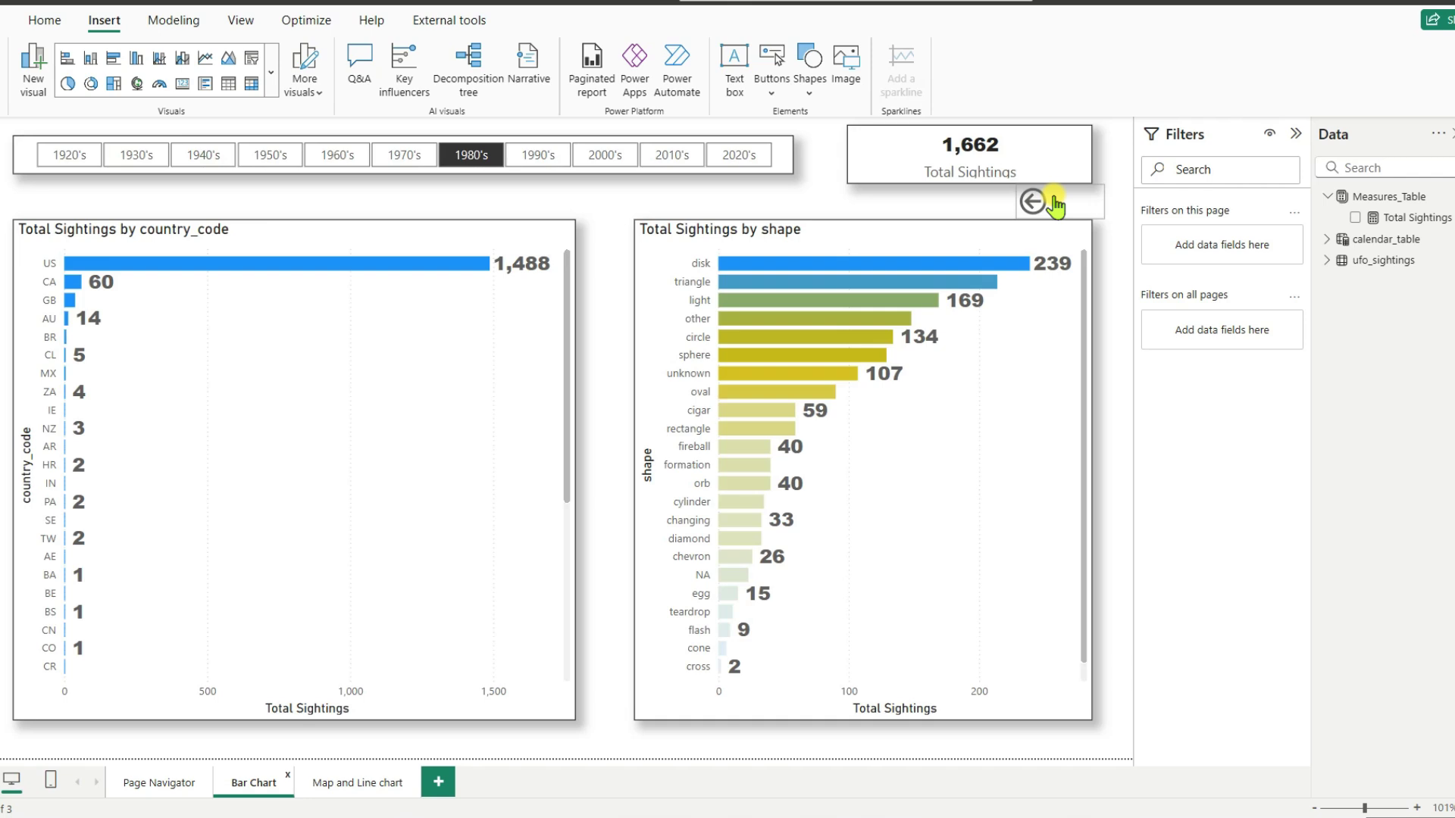
click(1055, 204)
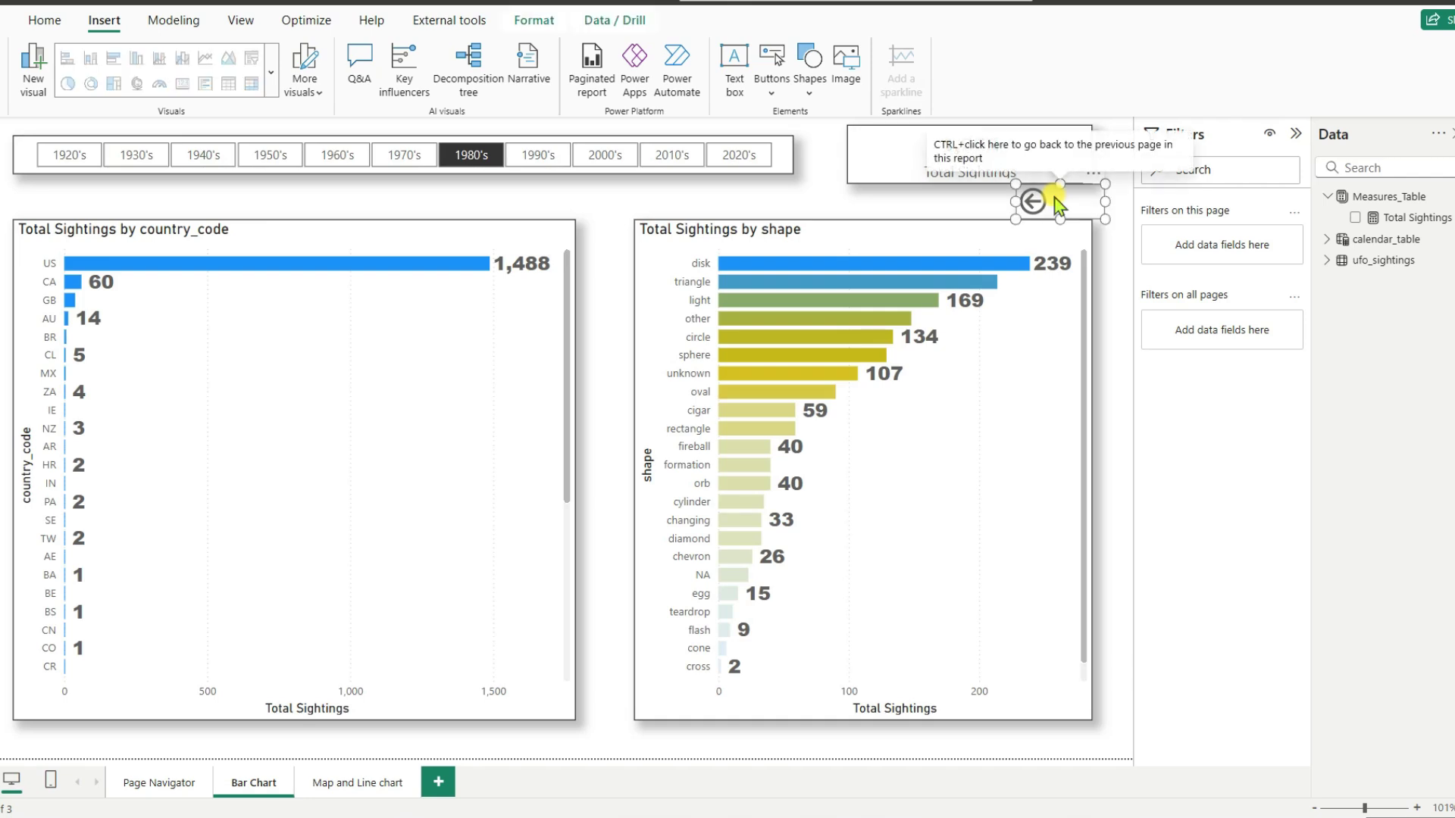
right_click(1057, 204)
key(Escape)
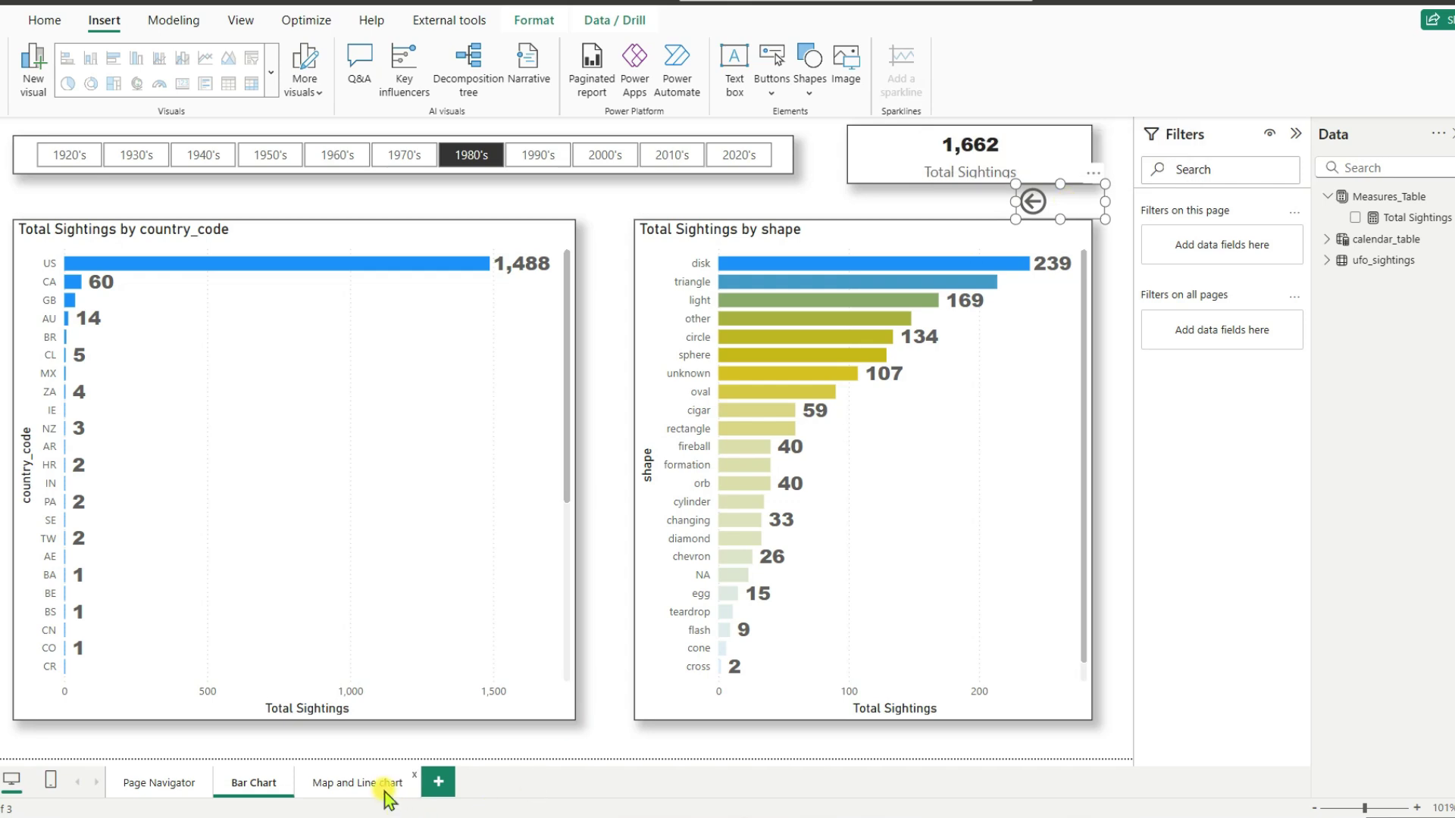
click(356, 782)
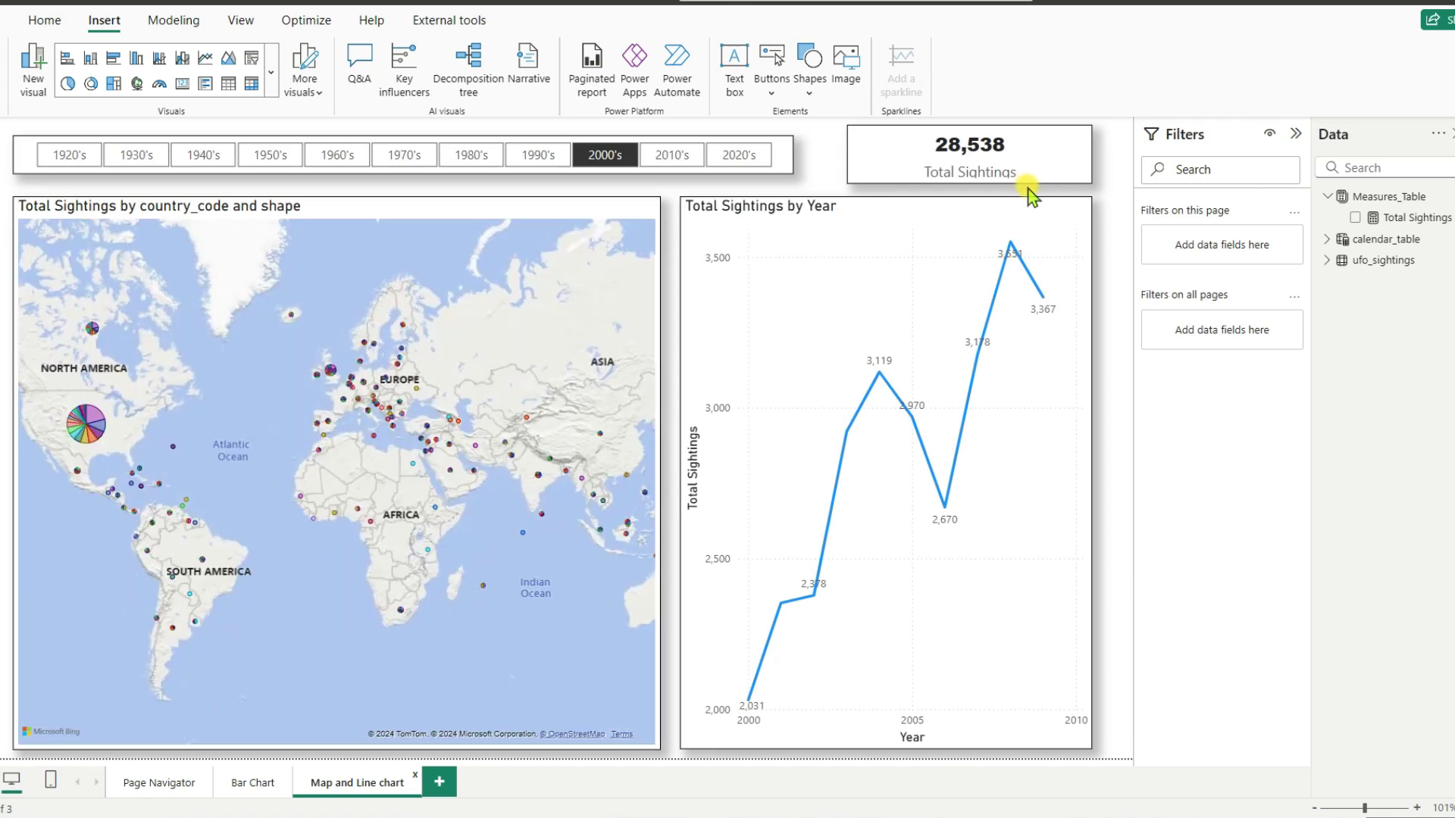
click(1029, 196)
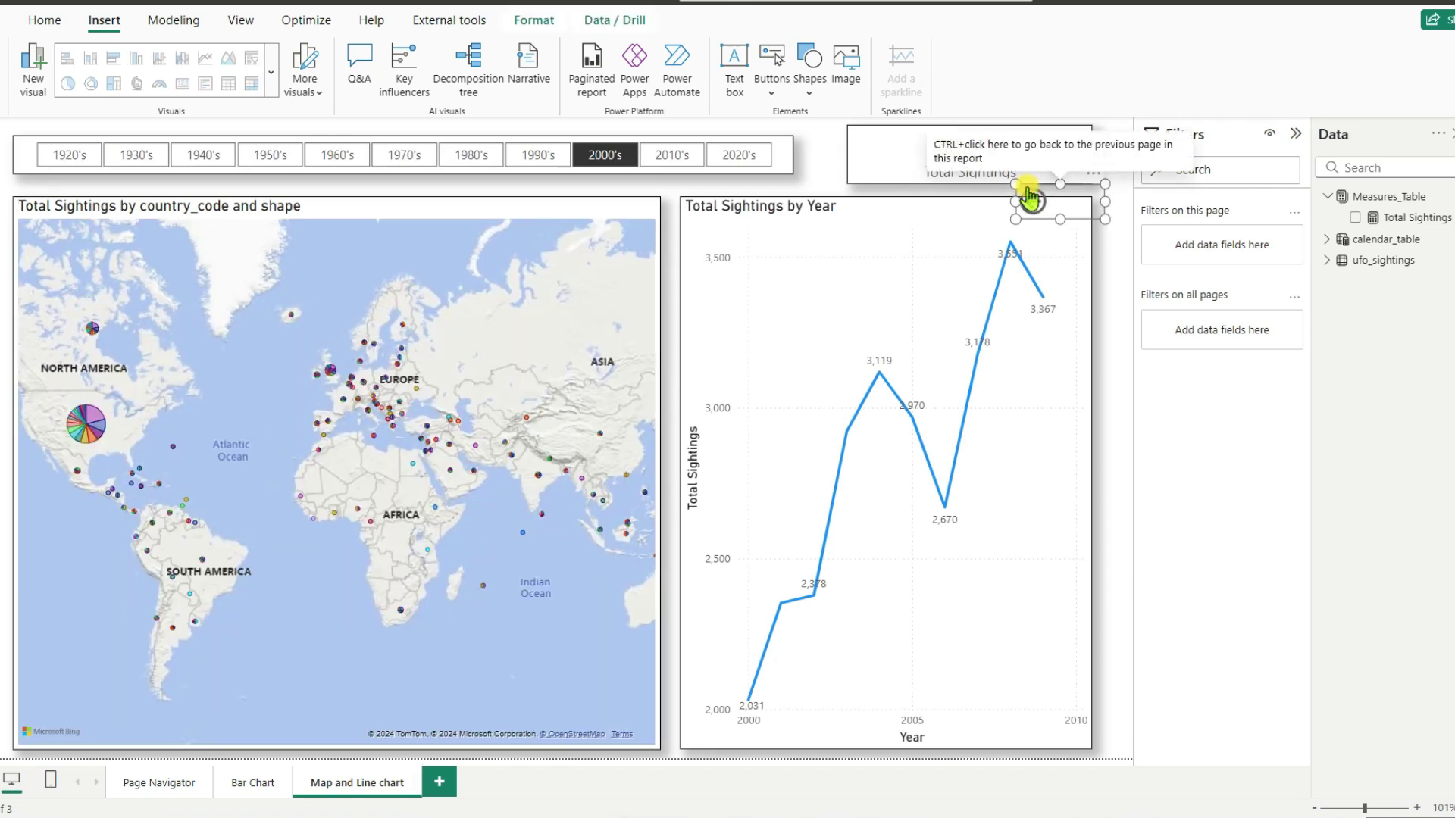
drag(1015, 219, 1030, 204)
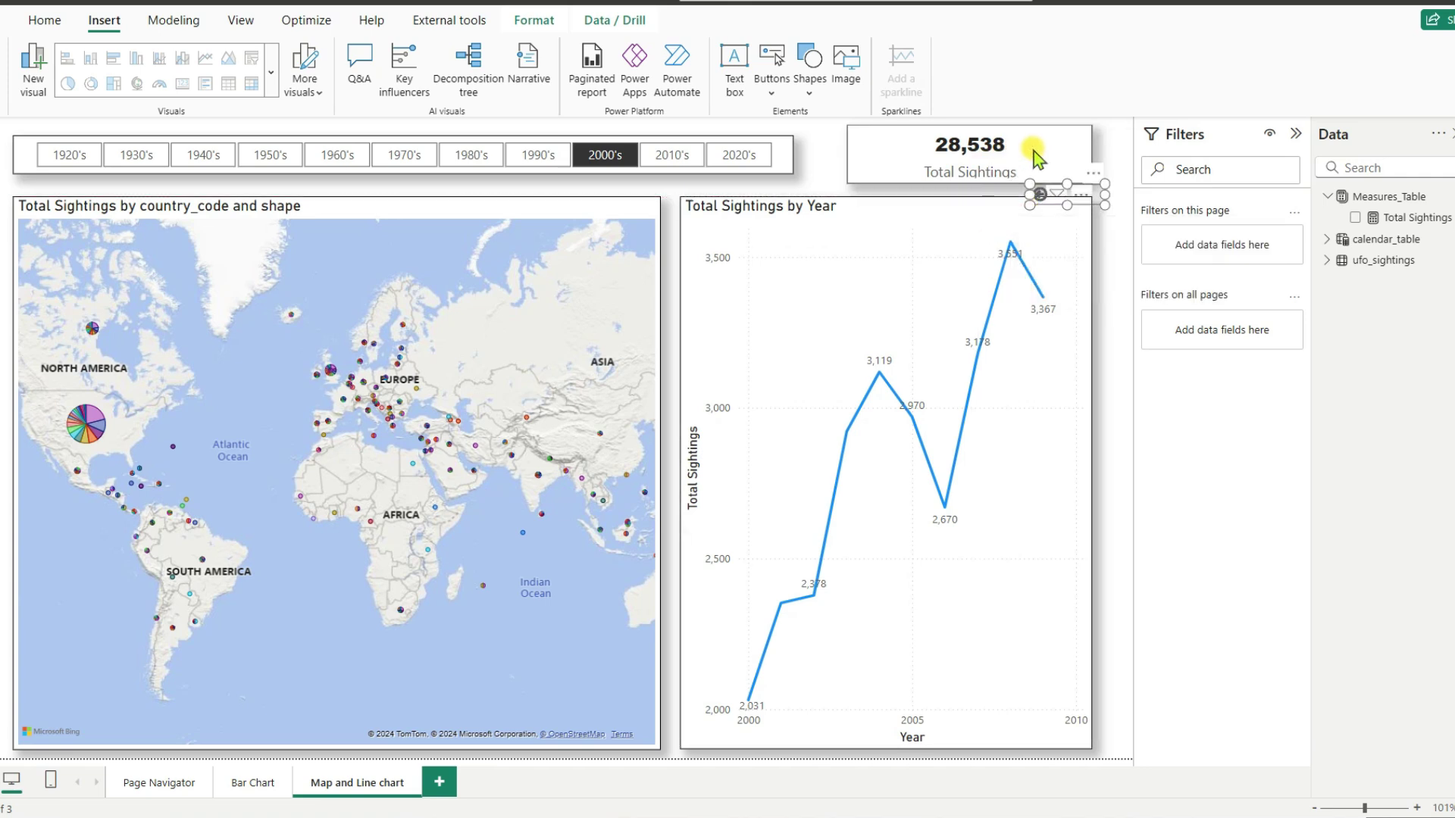
- Move the Total Sightings card on the Map and Line chart page closer to the decade slicer and nudge the Back button beneath it
click(1006, 152)
drag(1003, 152, 971, 153)
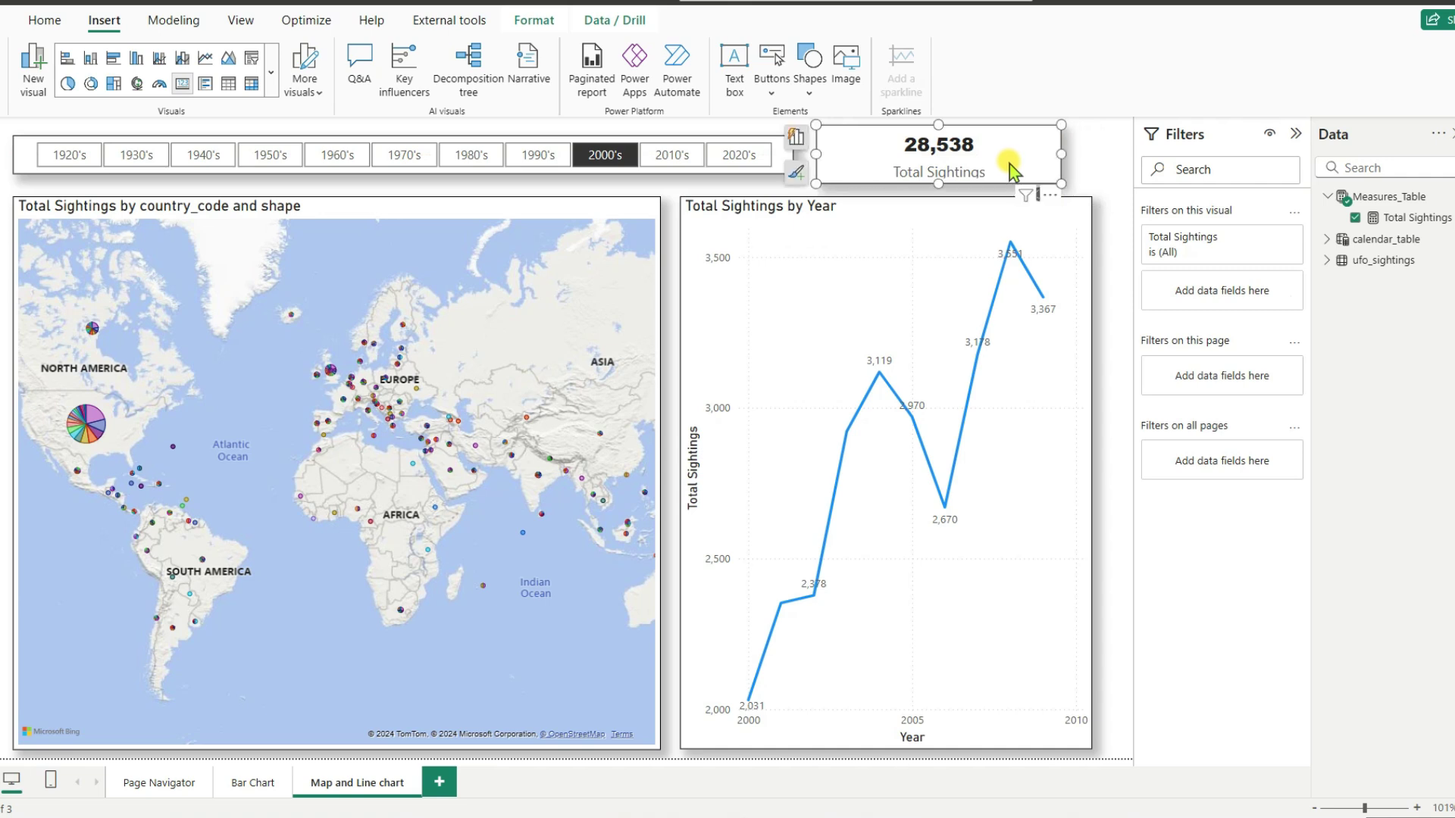
drag(1045, 199, 1046, 199)
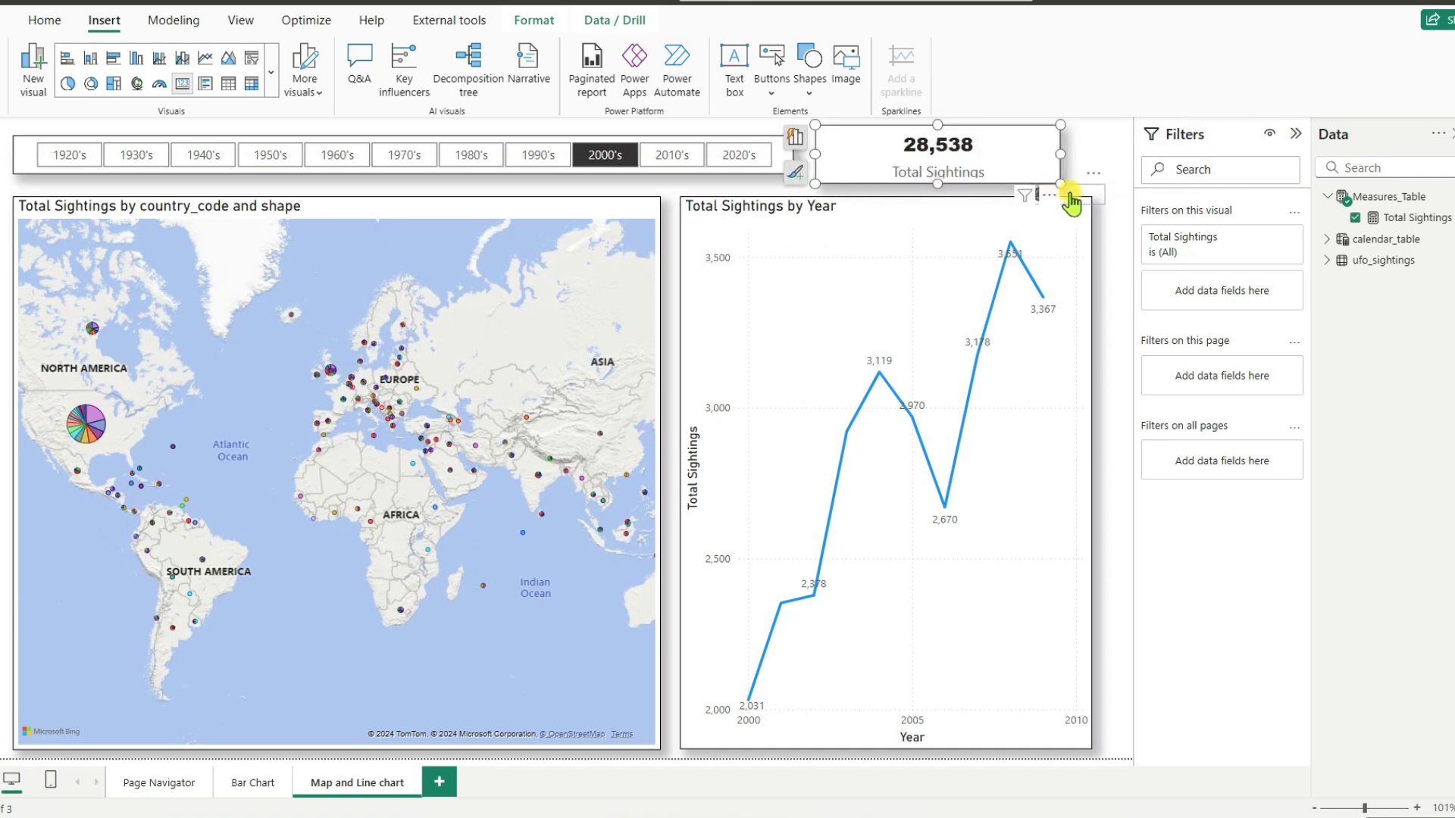
click(1098, 237)
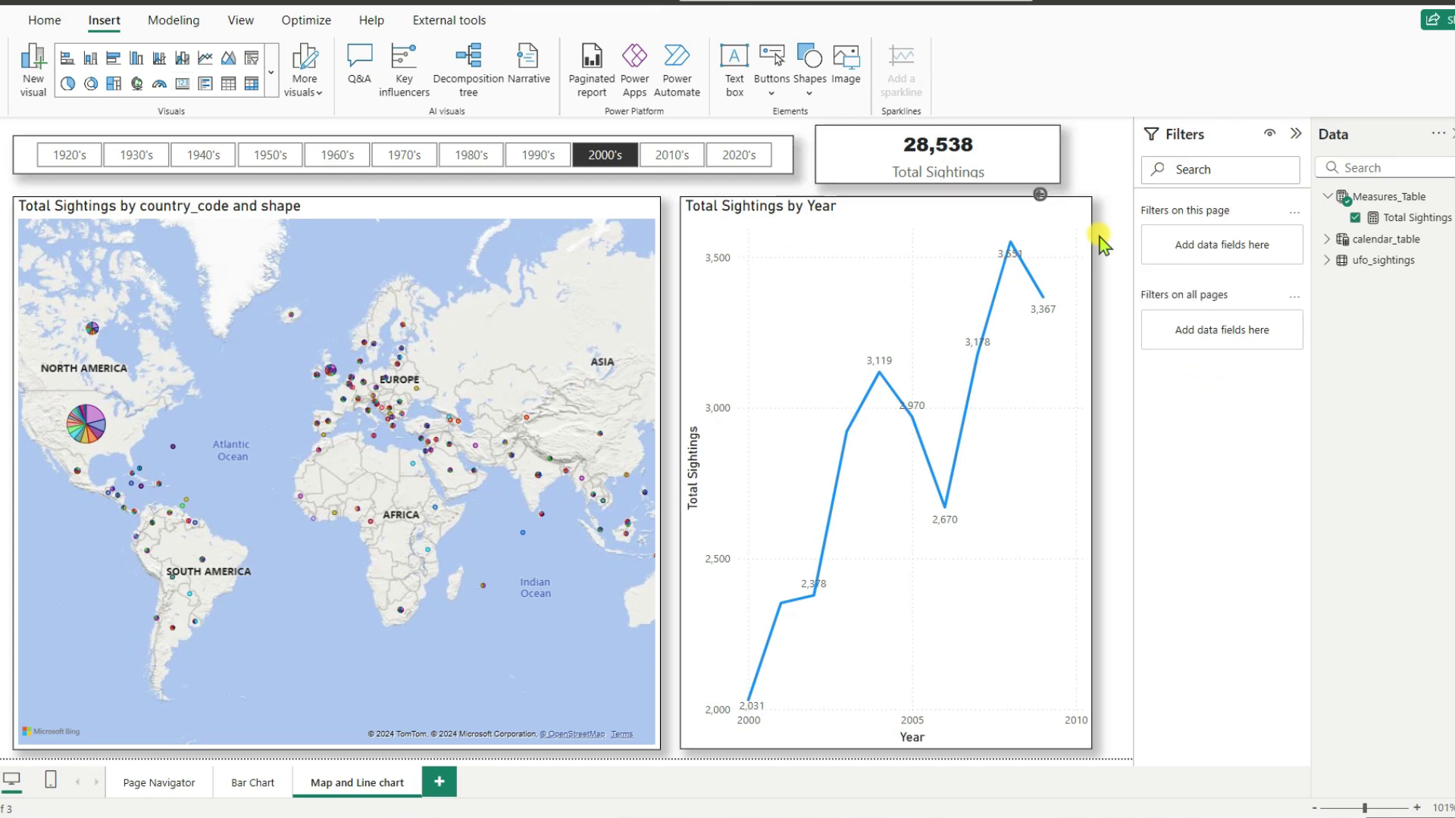
click(1074, 198)
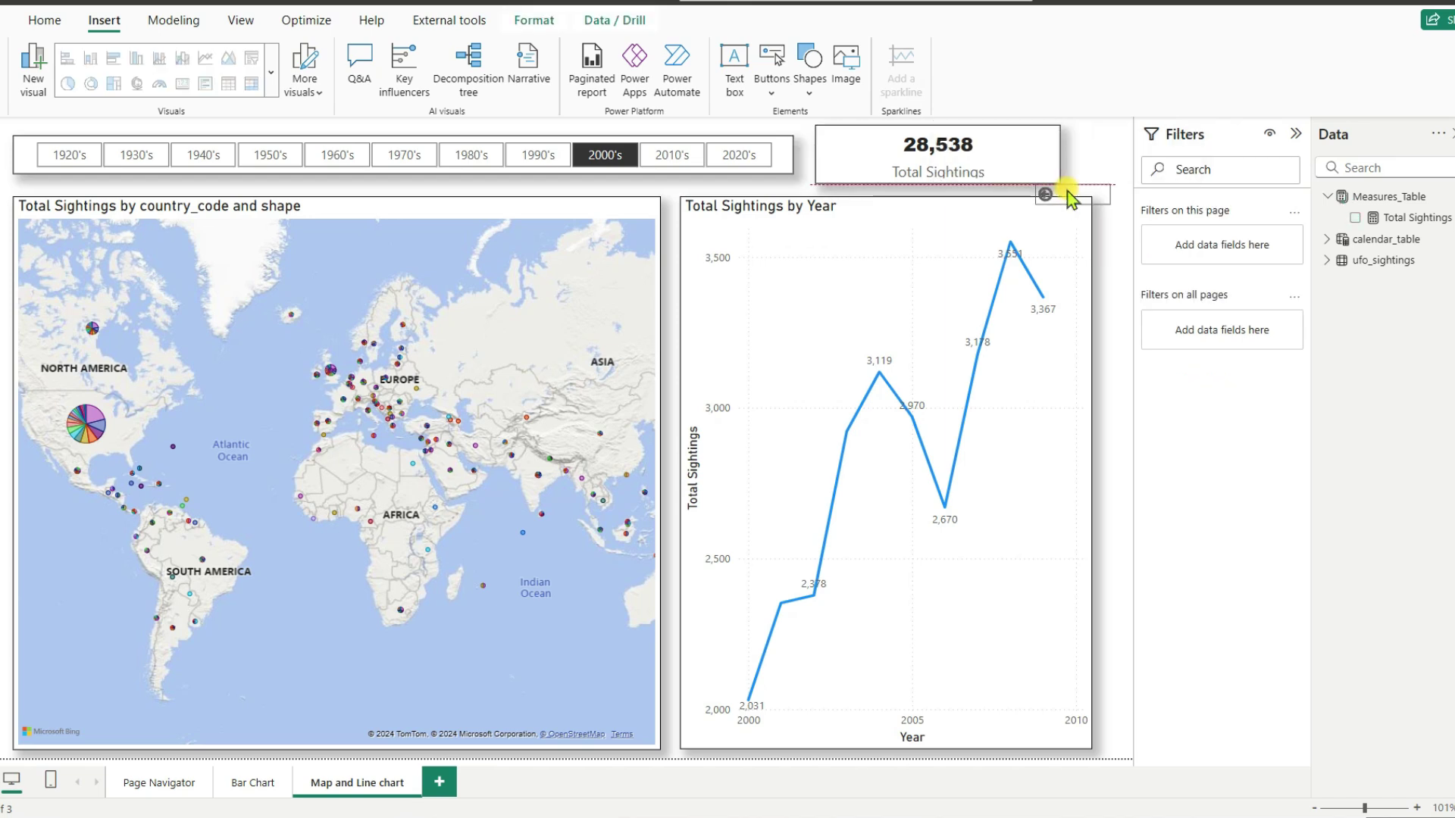
click(1103, 229)
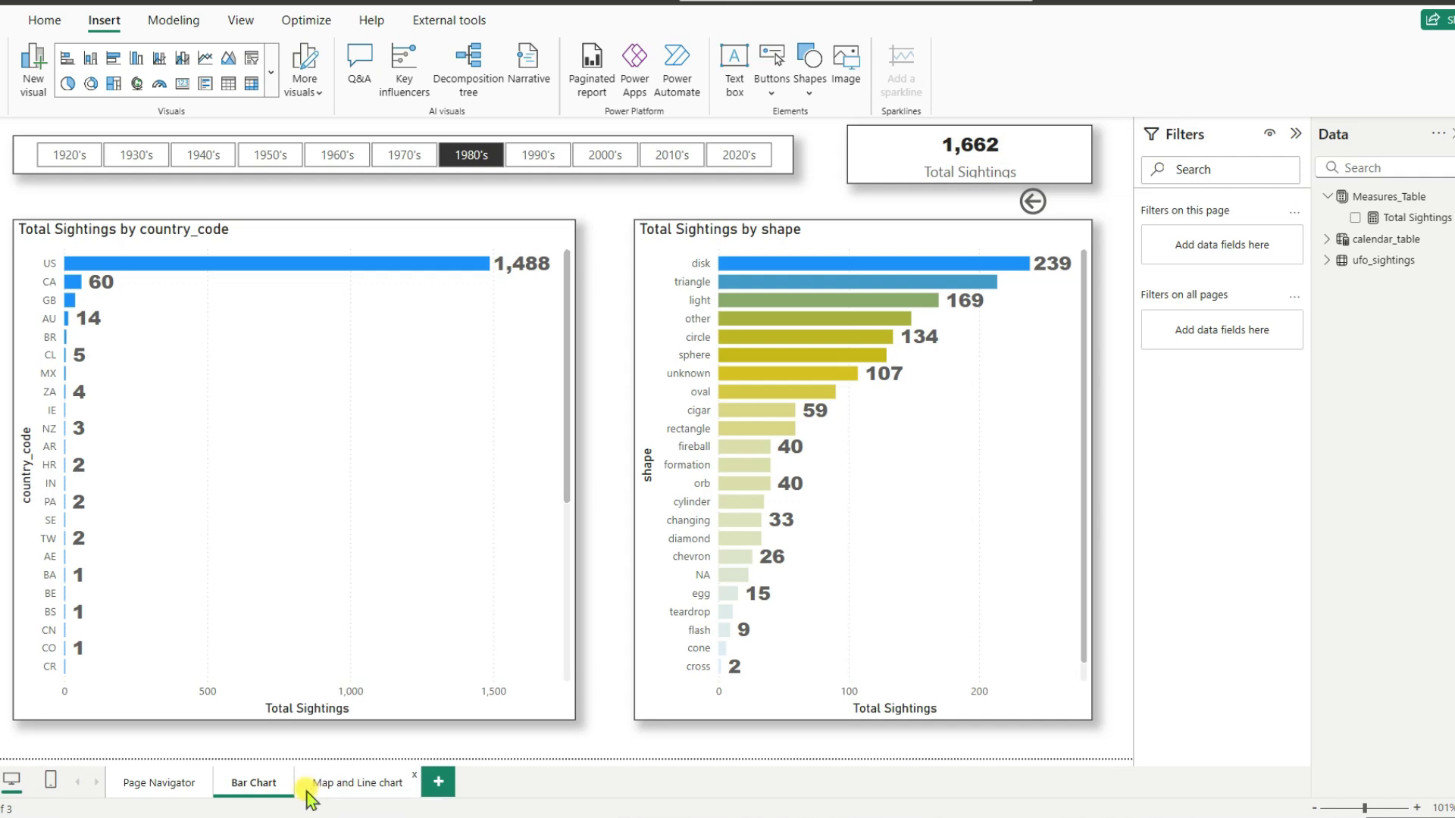
- Set the Bar Chart page's Back button action to Page navigation with Page Navigator as destination, and test it
click(1059, 203)
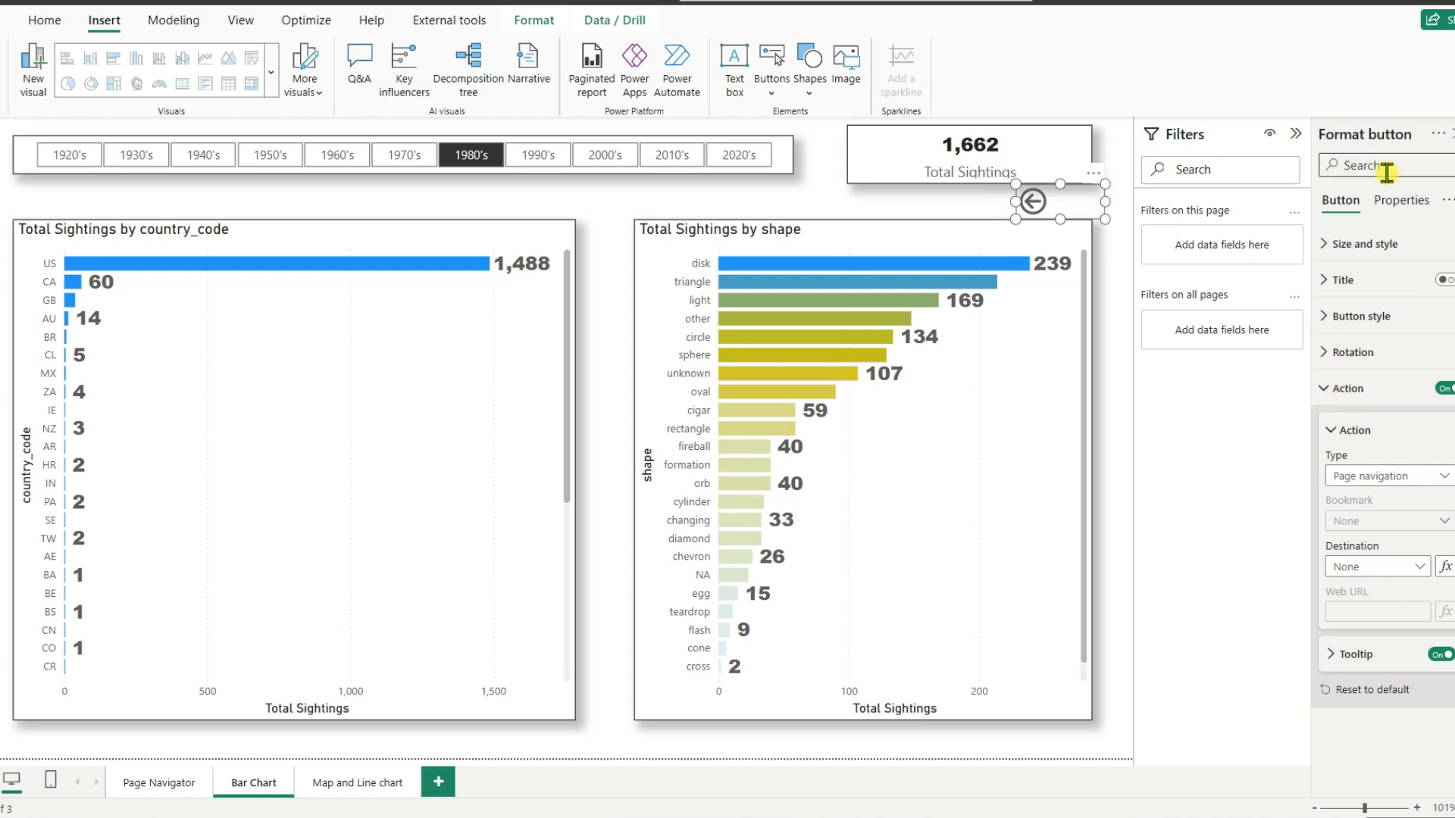
click(1443, 475)
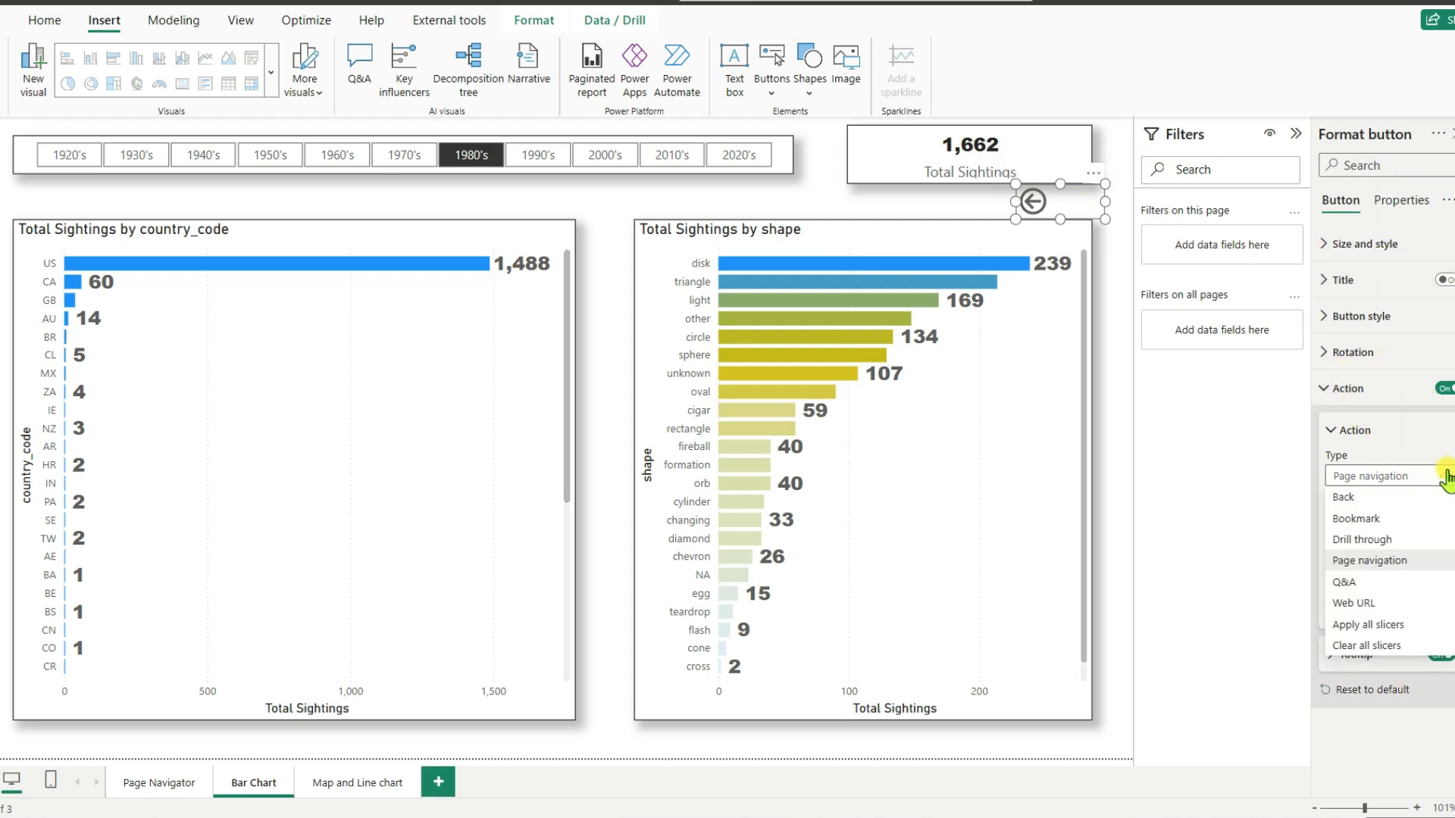
click(1447, 568)
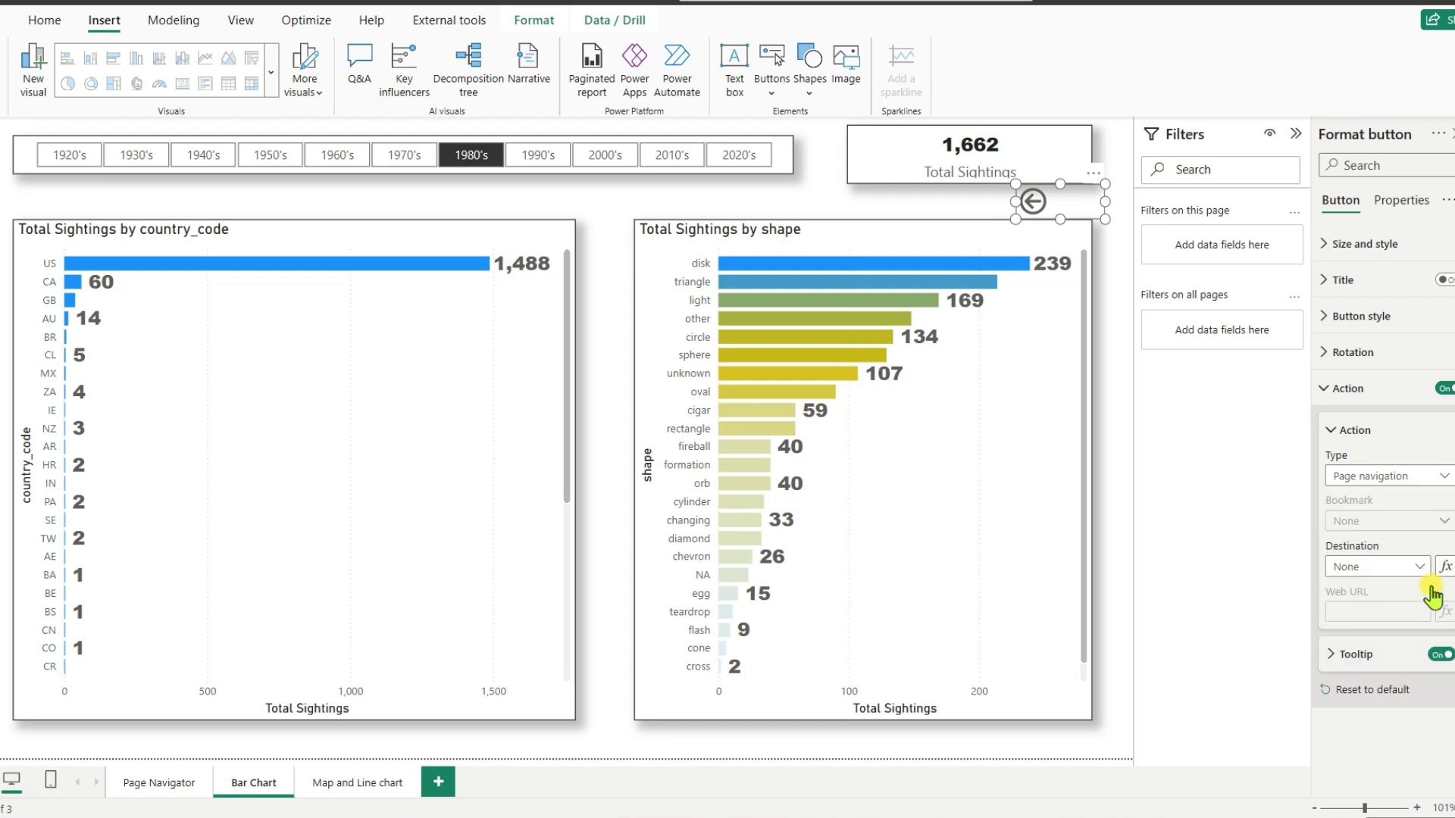
click(1421, 568)
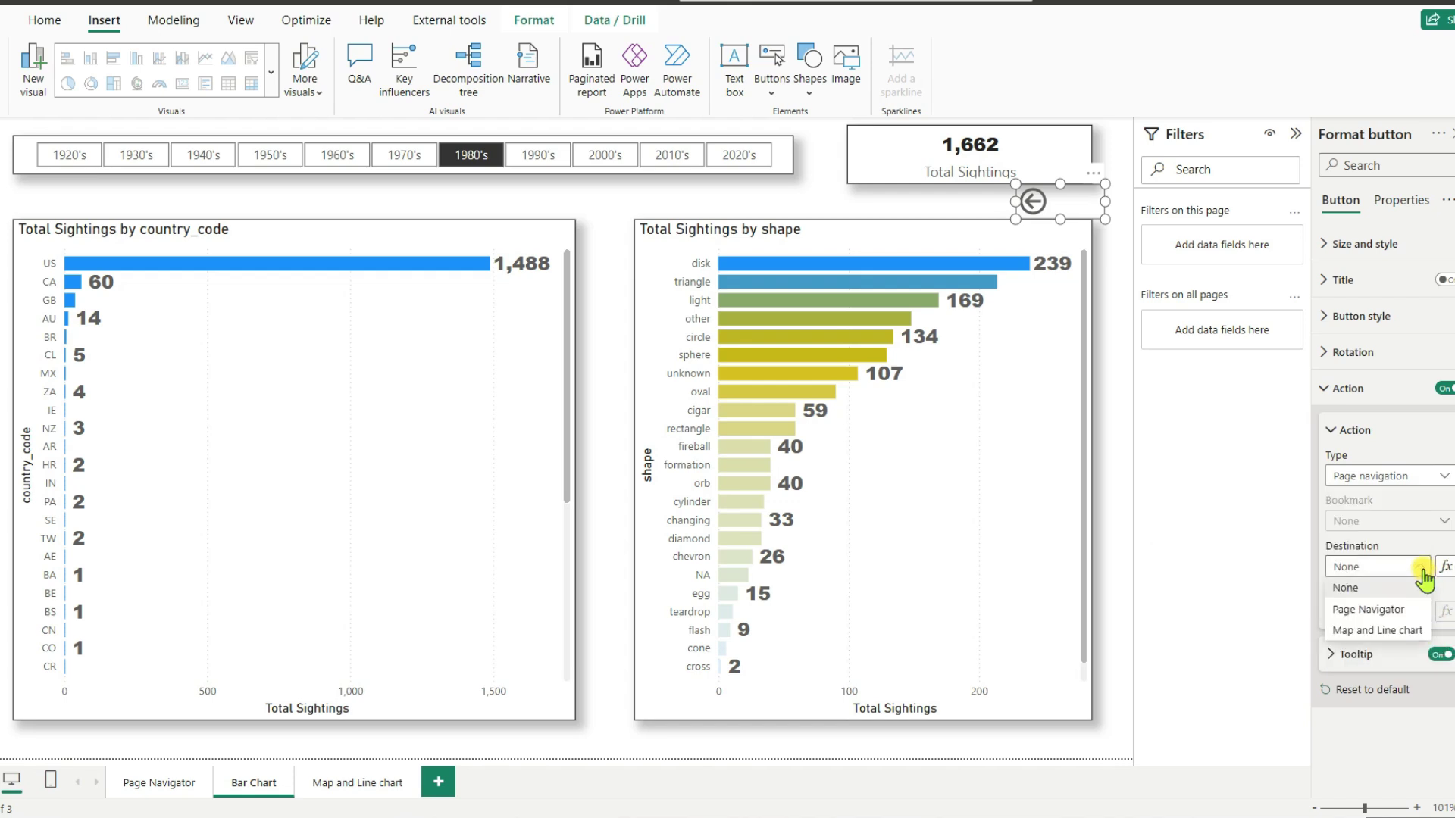
click(1399, 610)
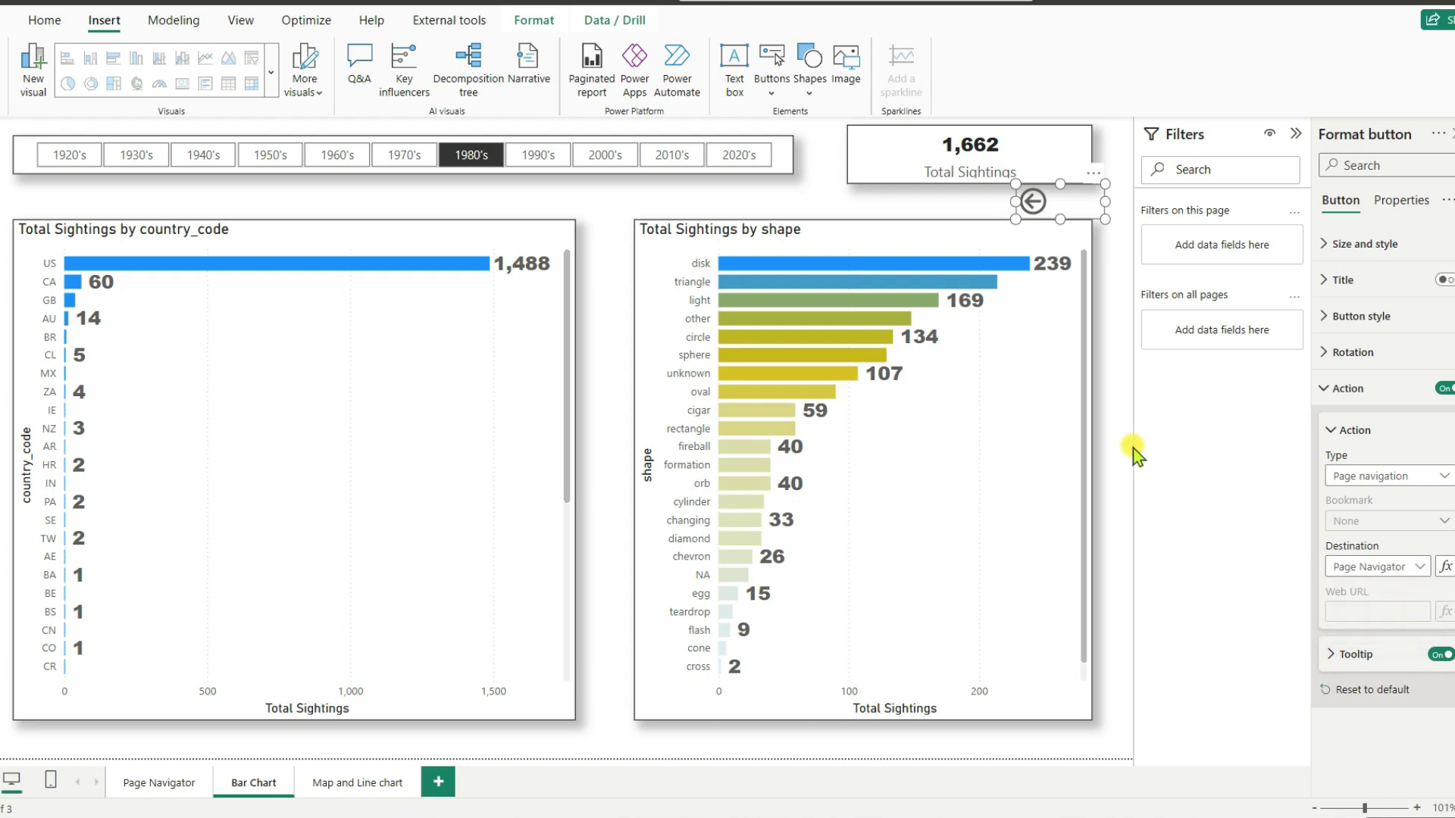
ctrl+click(1069, 203)
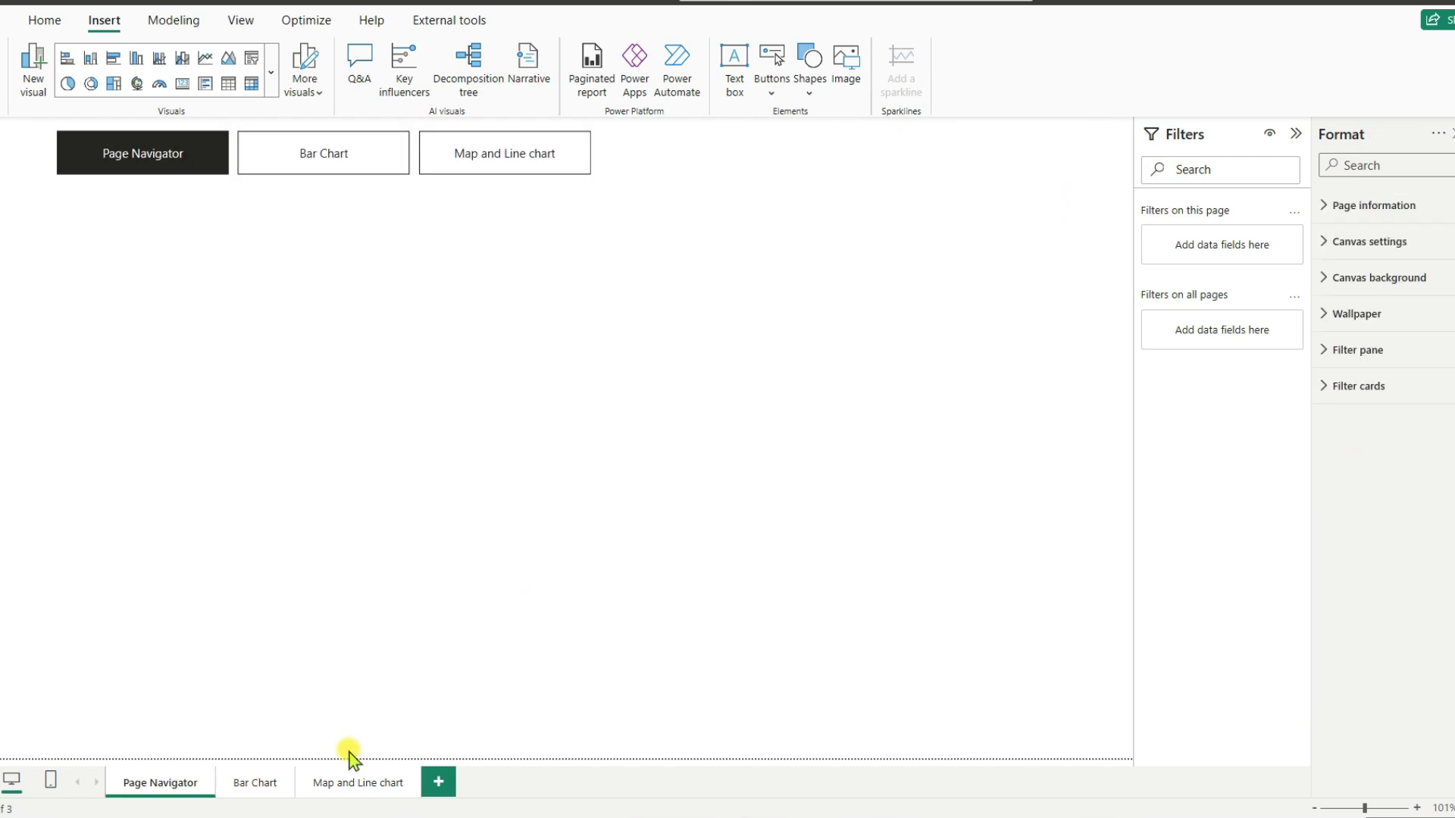
- Set the Map and Line chart page's Back button action to Page navigation with Page Navigator as destination
click(338, 784)
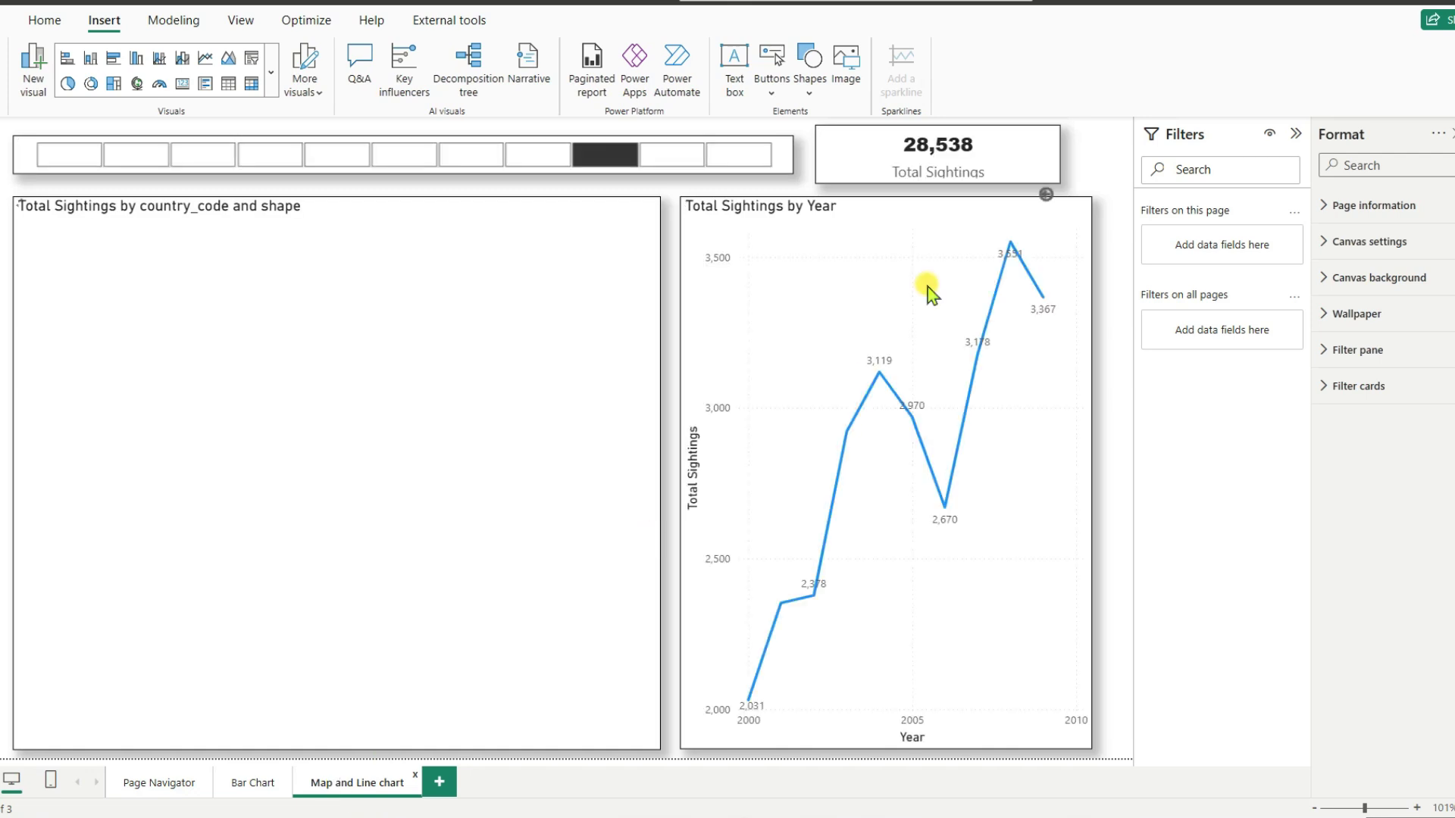
click(1067, 202)
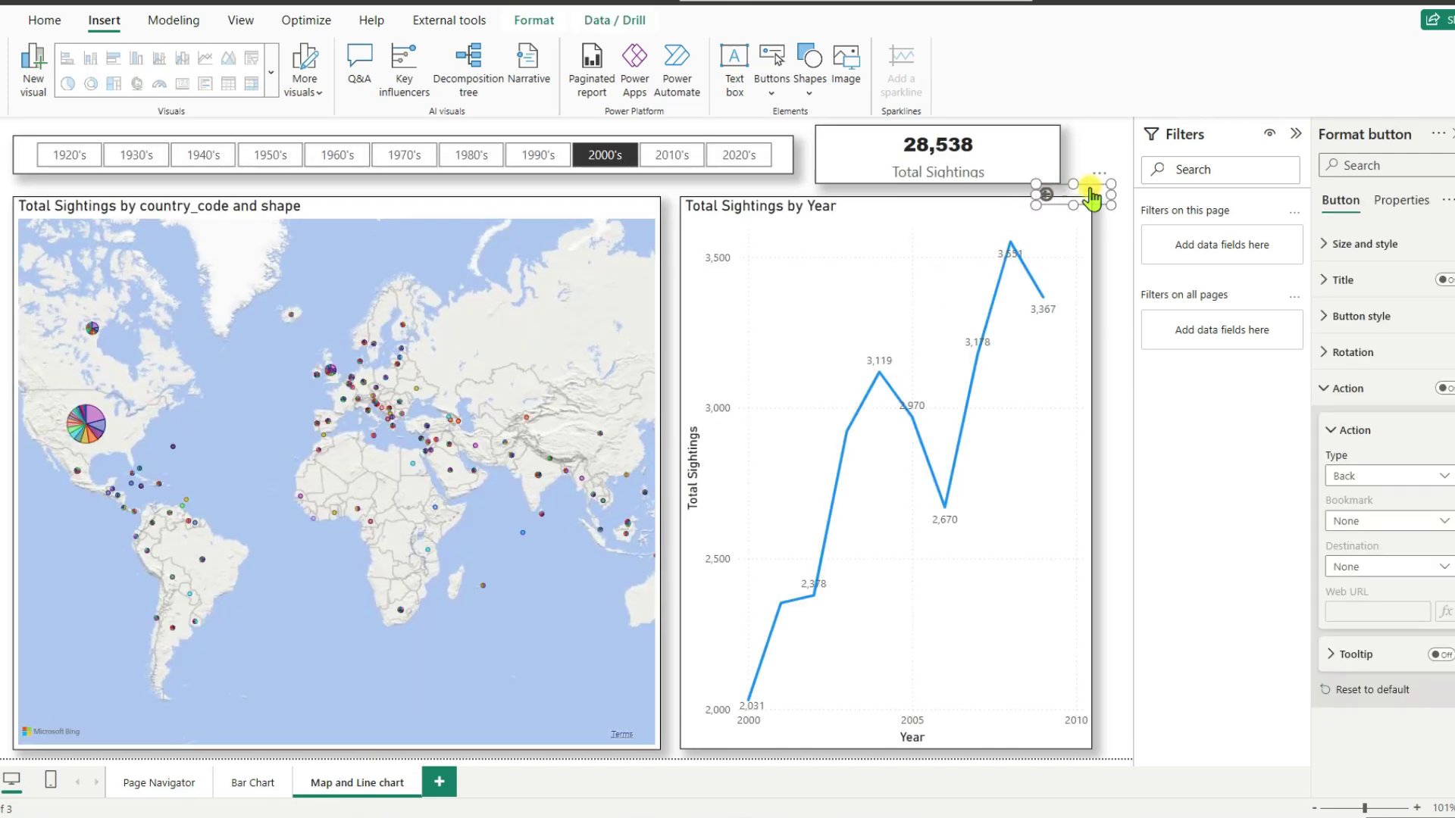
click(1381, 477)
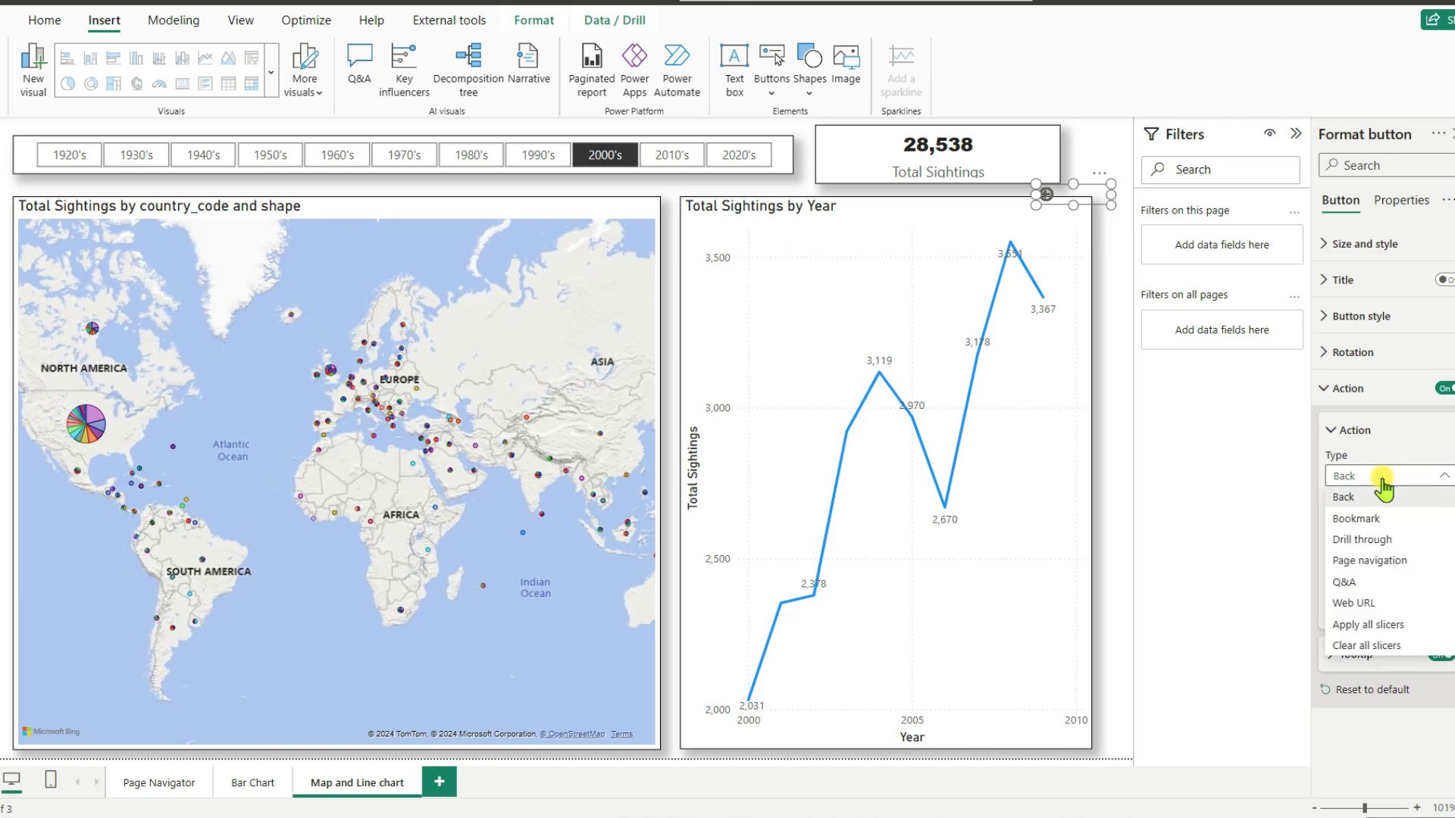
click(1373, 564)
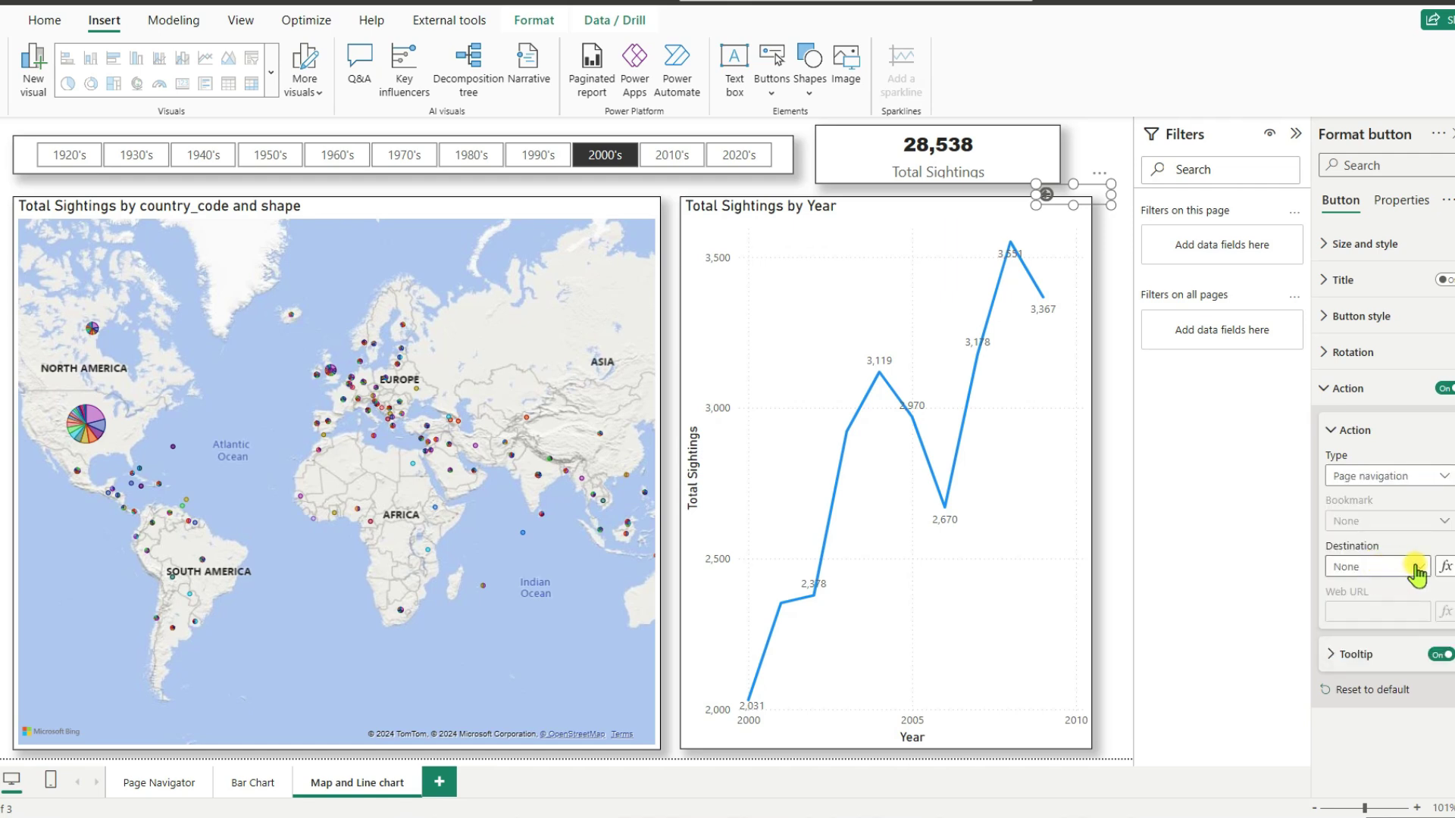
click(1414, 576)
click(1392, 611)
click(1075, 197)
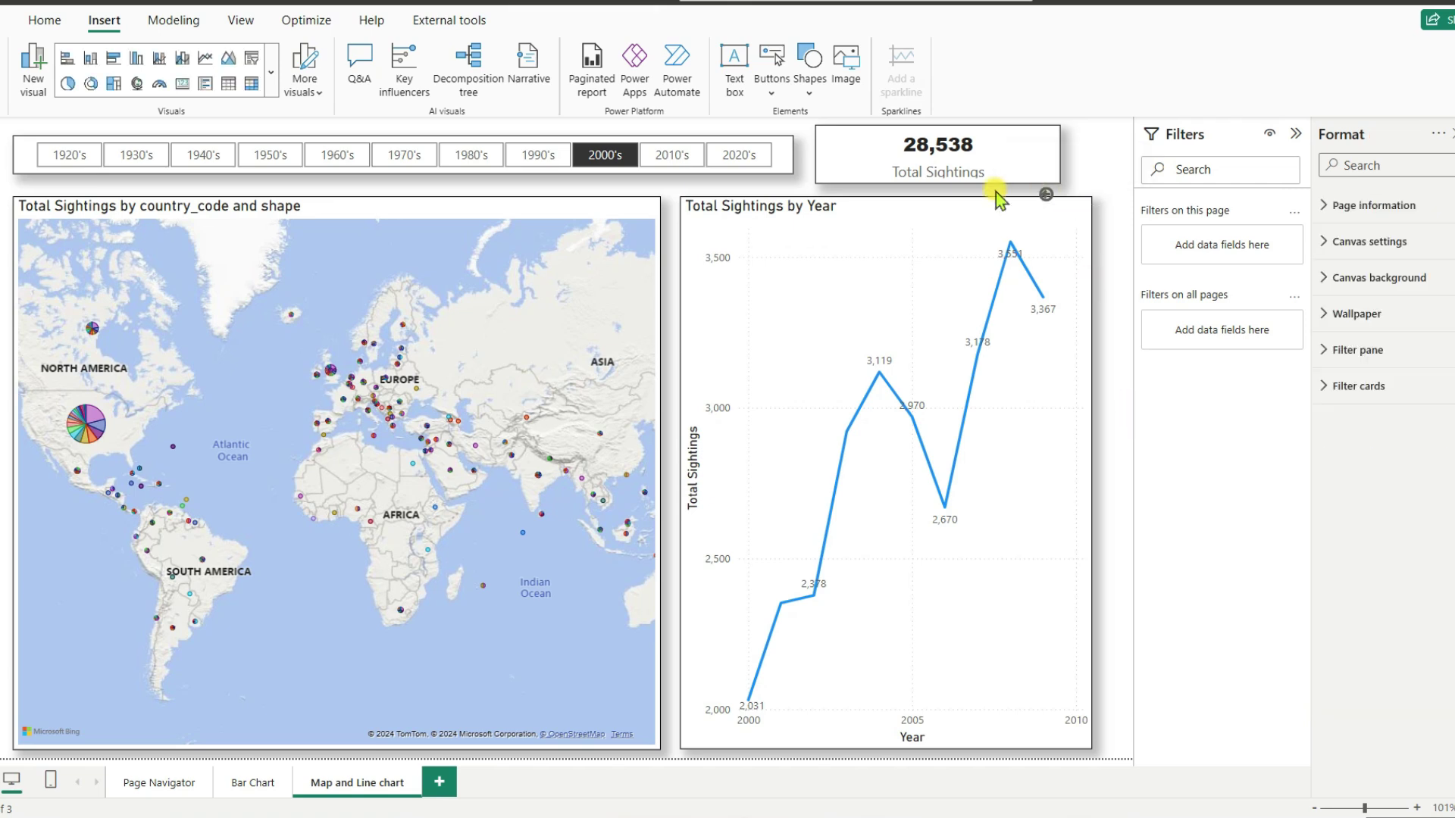
- Test the Back buttons on the Map and Line chart and Bar Chart pages together with the front page's navigator links
ctrl+click(1059, 201)
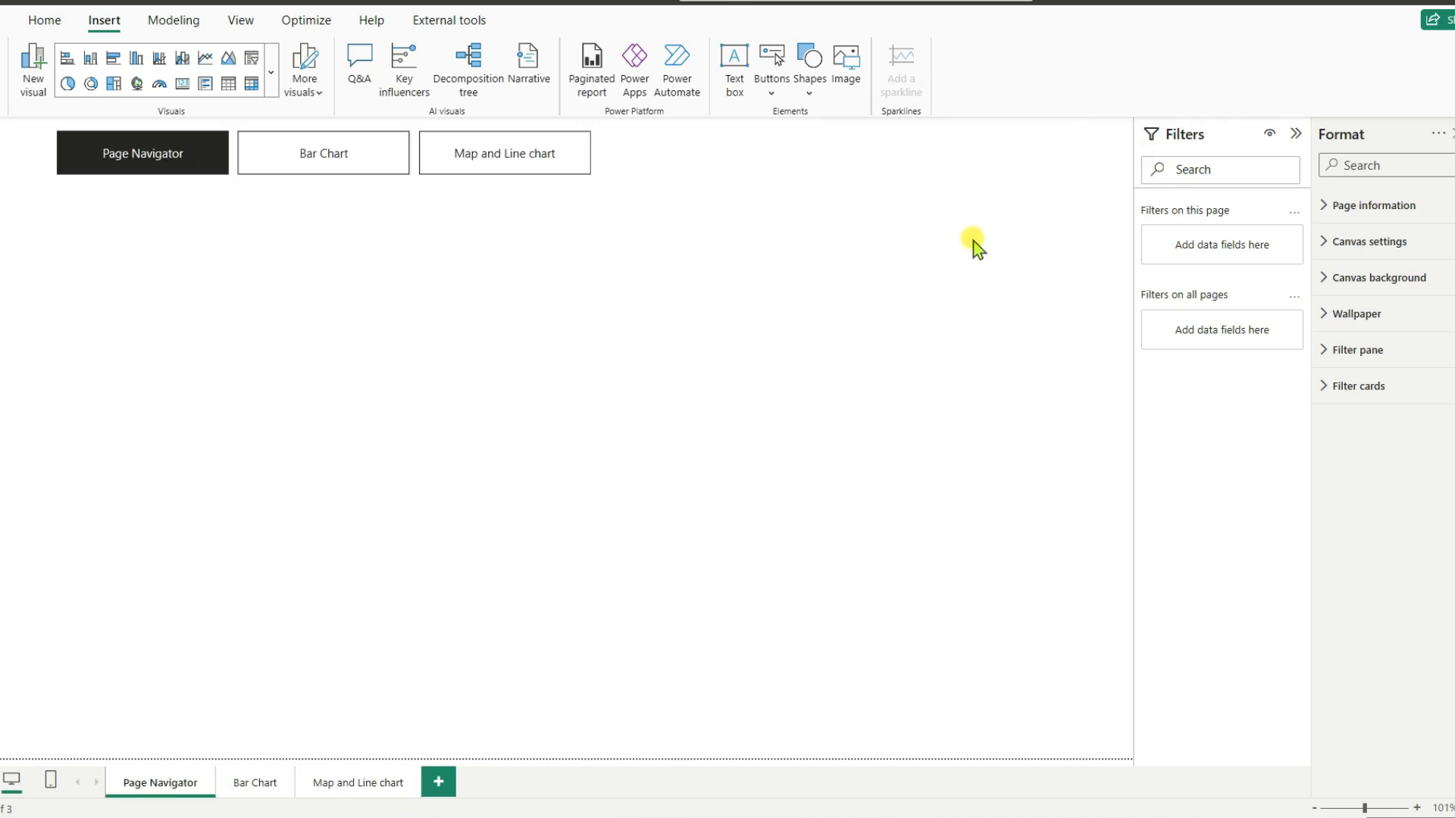
ctrl+click(273, 159)
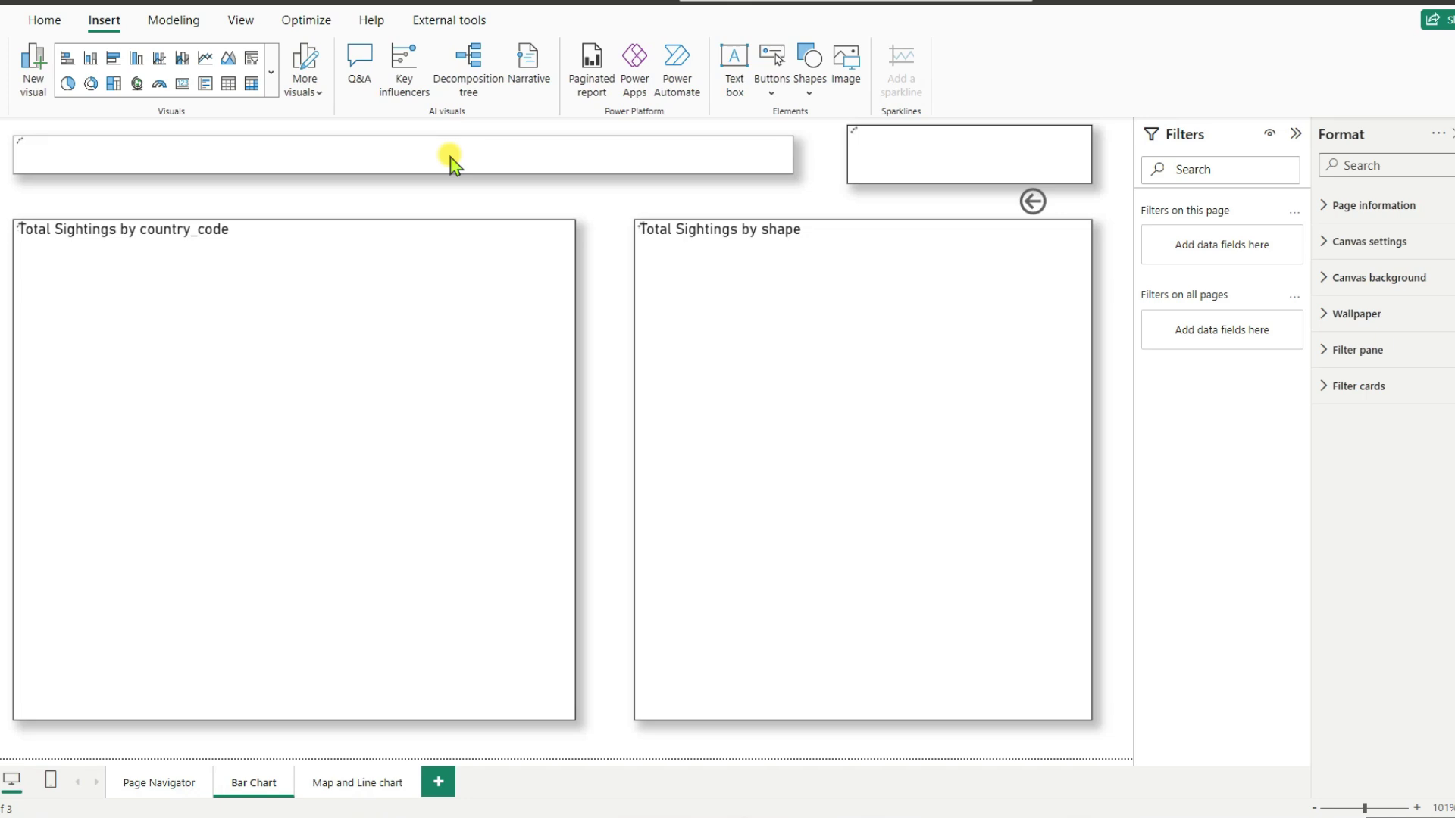
ctrl+click(1033, 203)
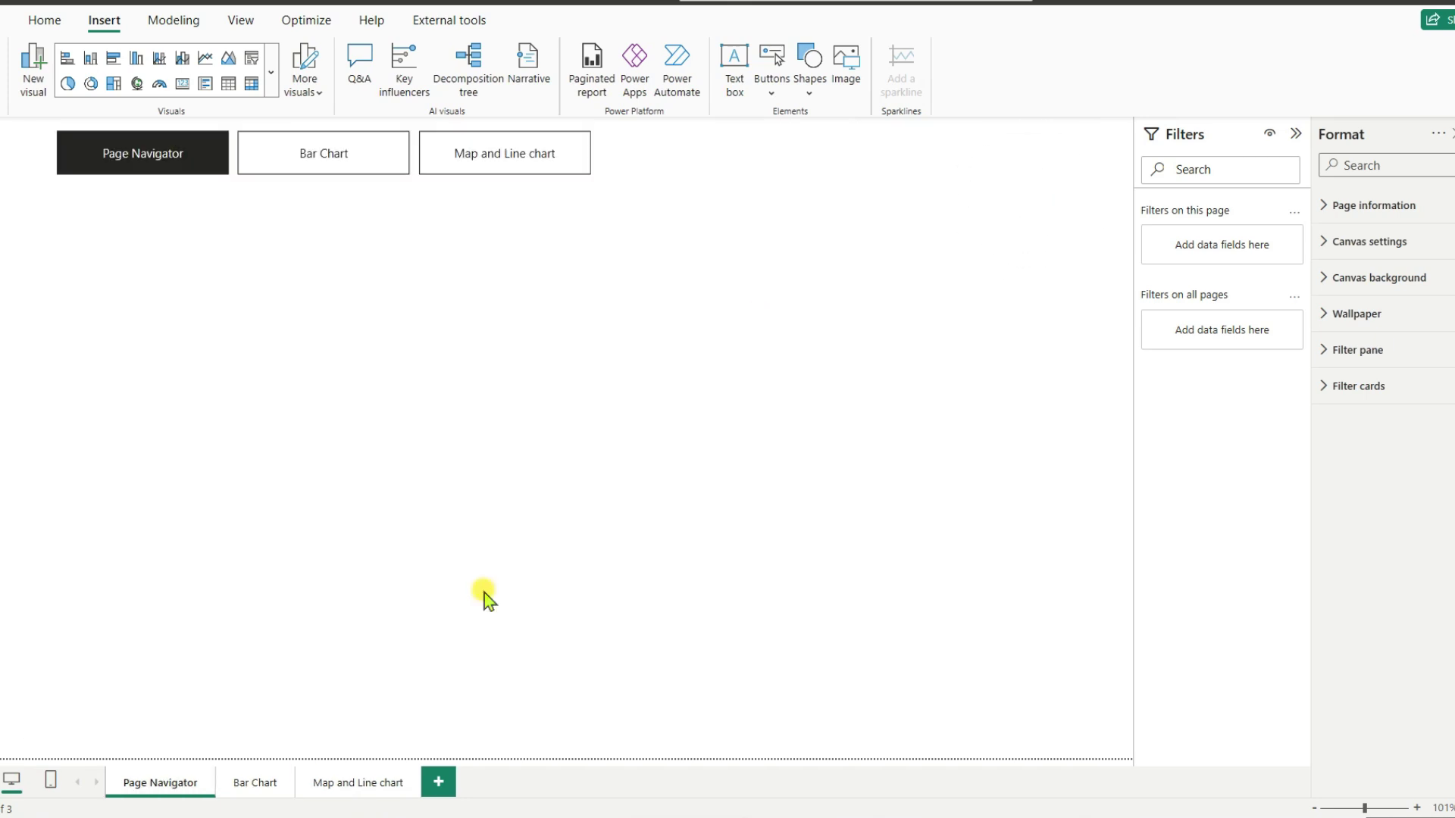
click(361, 792)
click(136, 156)
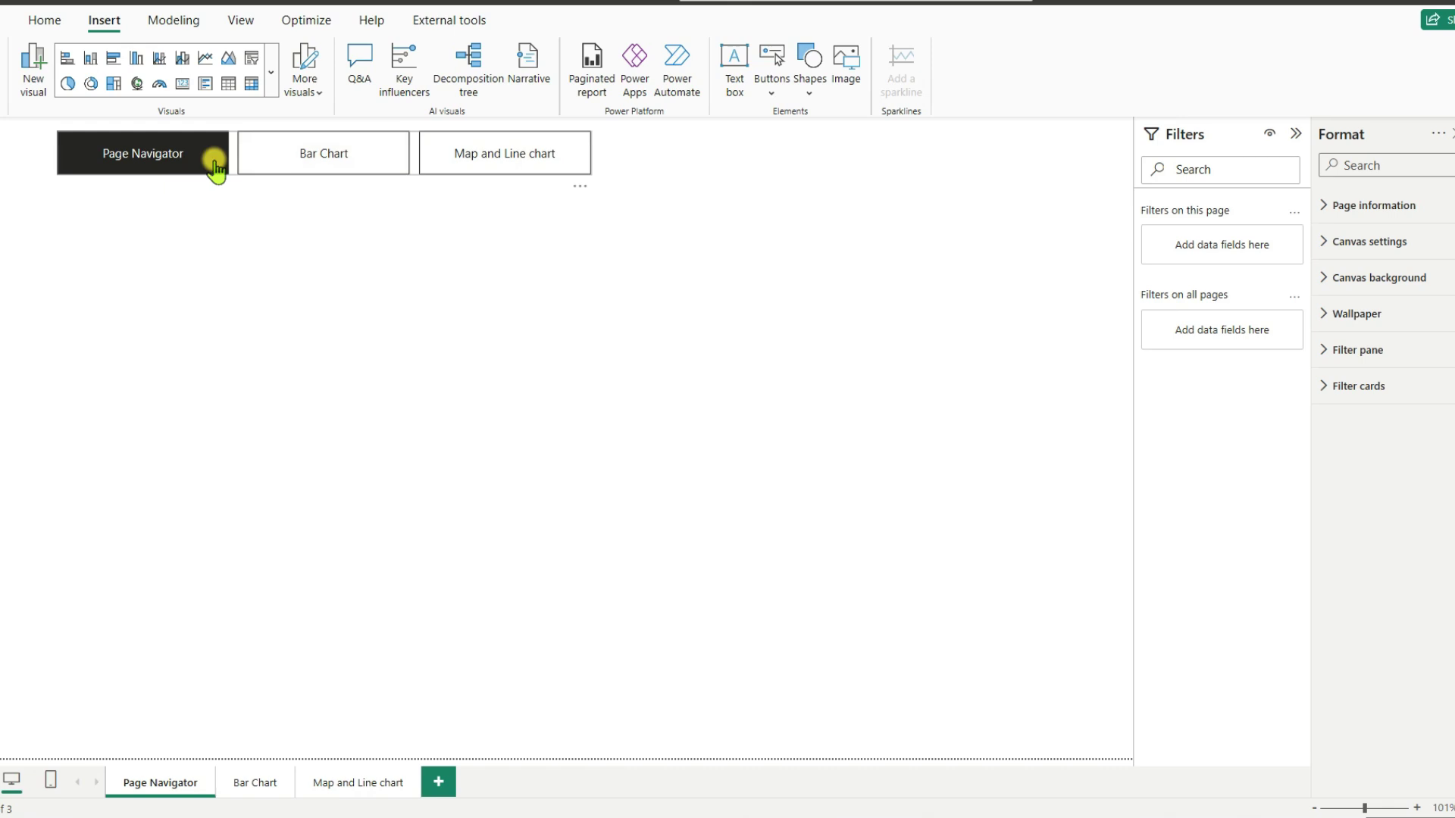
ctrl+click(590, 179)
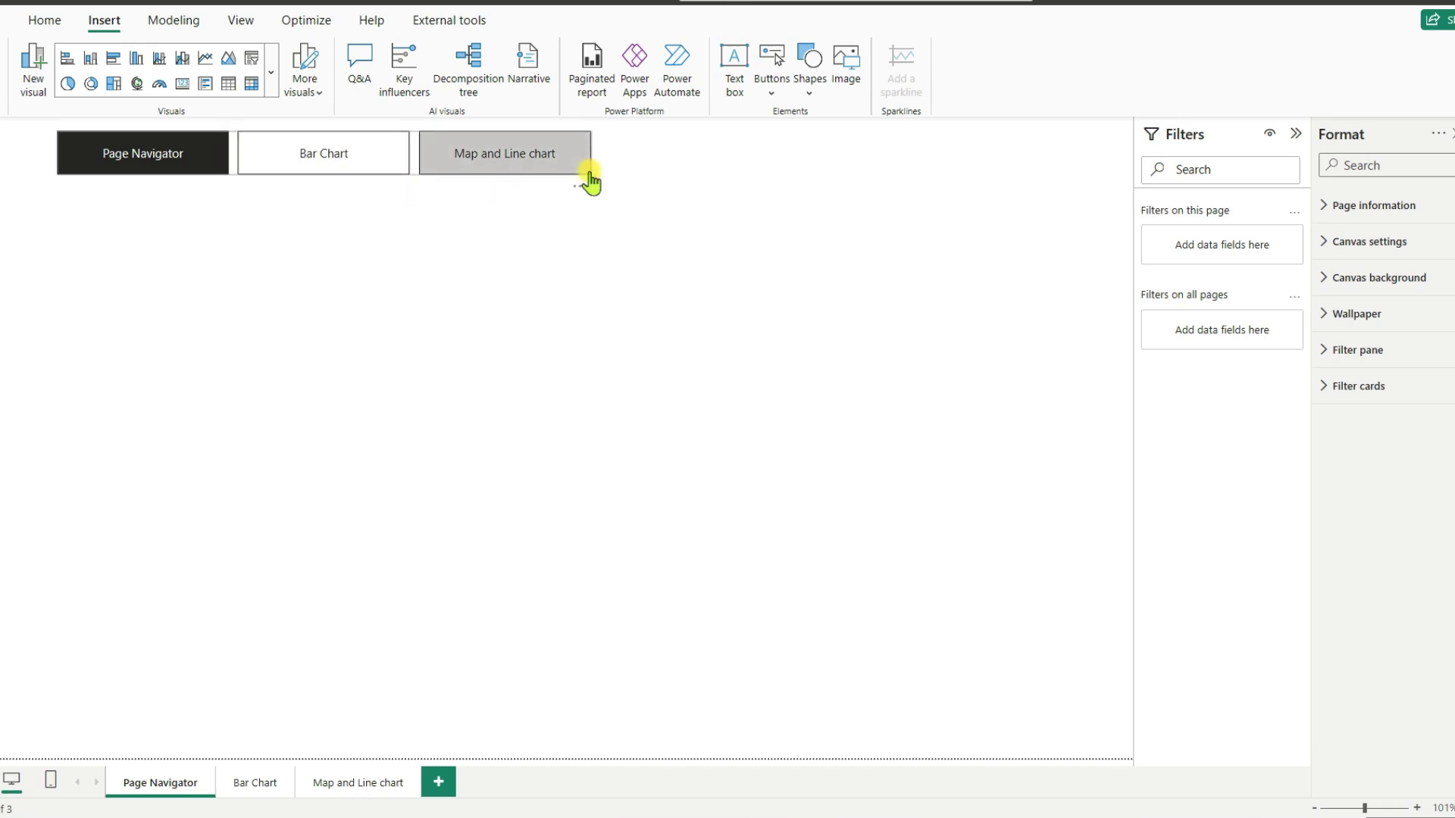
- Hide the Page Navigator page's own button from the page navigator on the front page
click(217, 155)
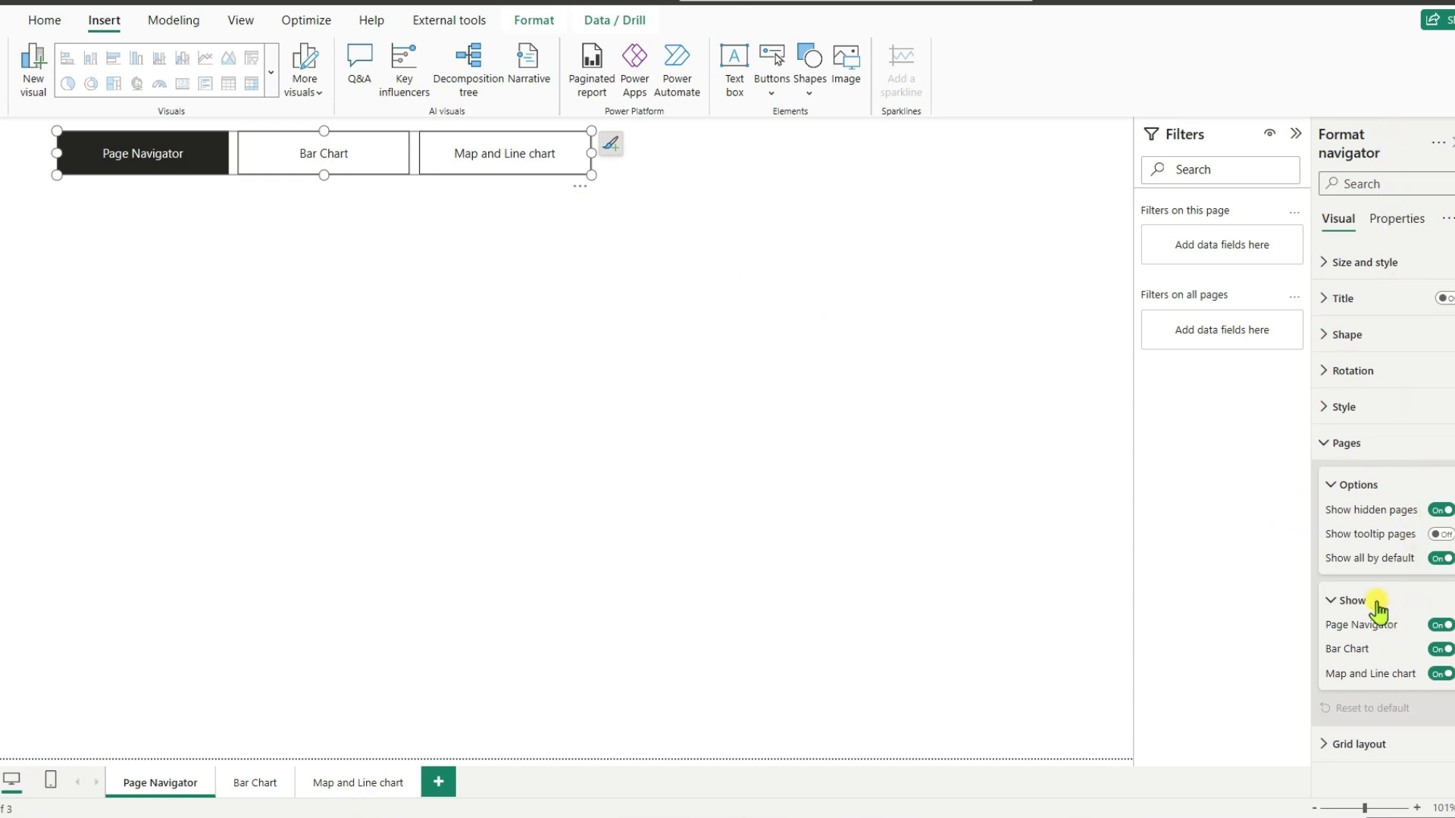
click(1438, 625)
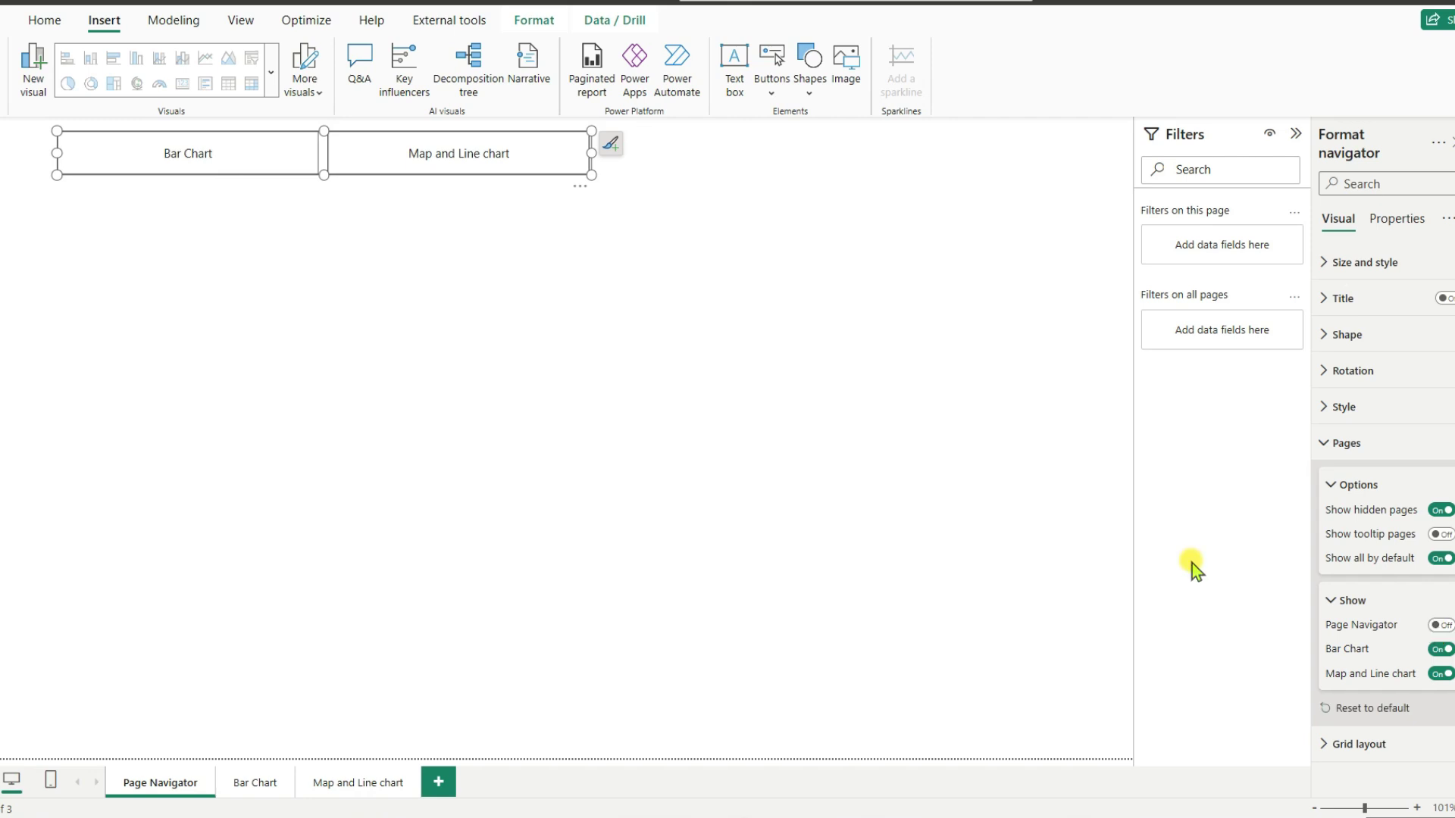
click(715, 415)
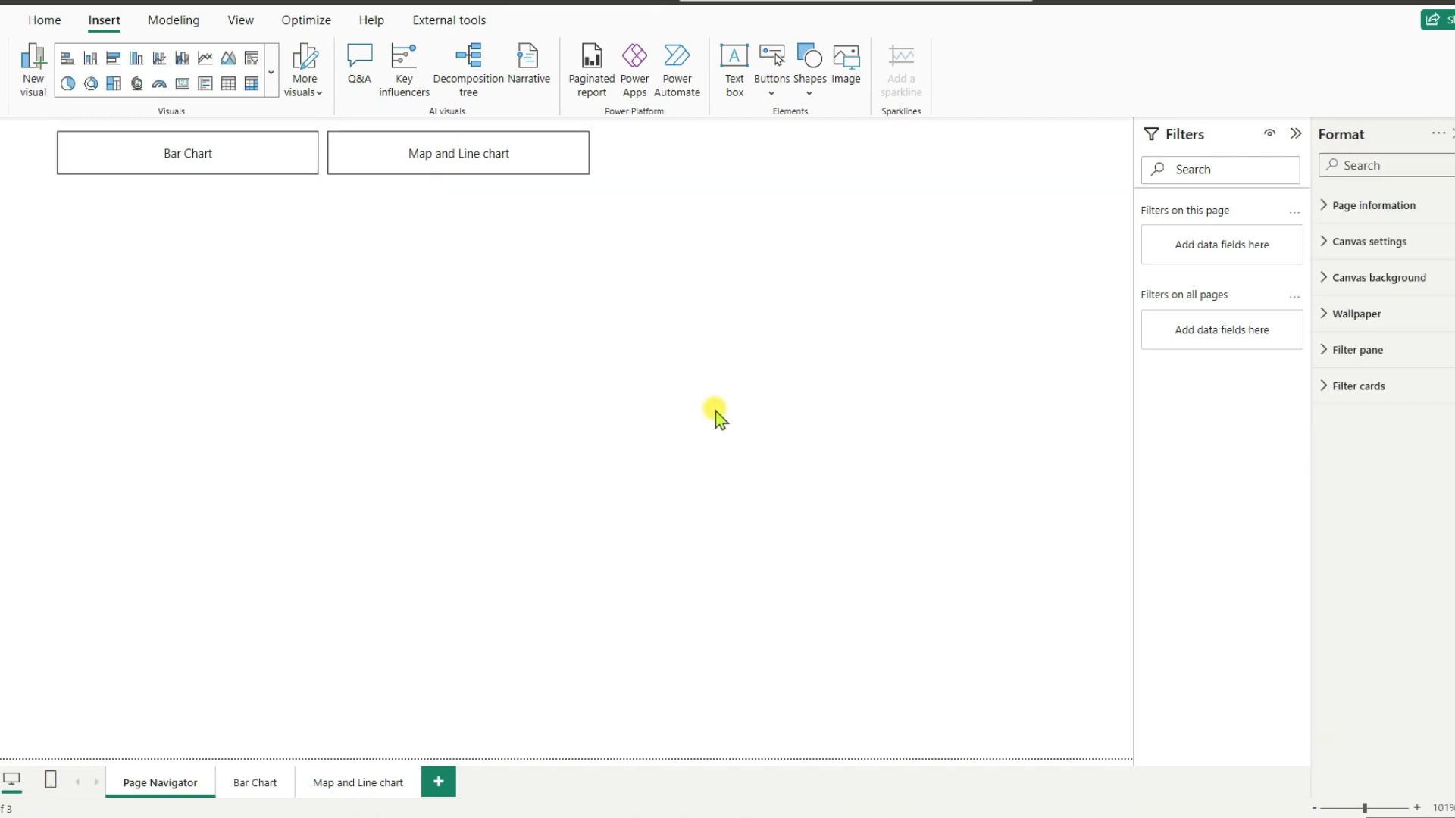
- Examine the page navigator's style state options and its available button shapes
click(591, 171)
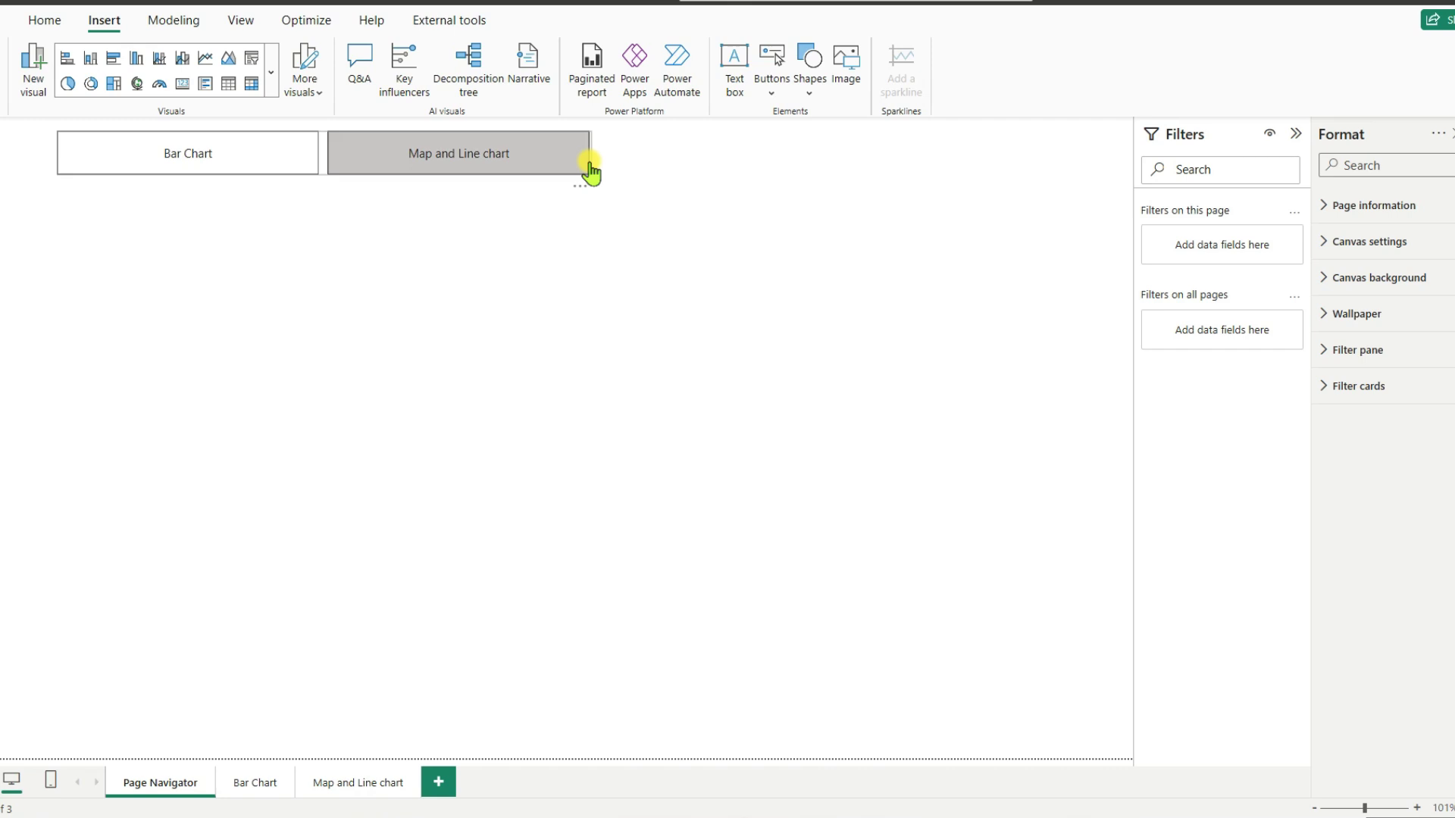
click(591, 172)
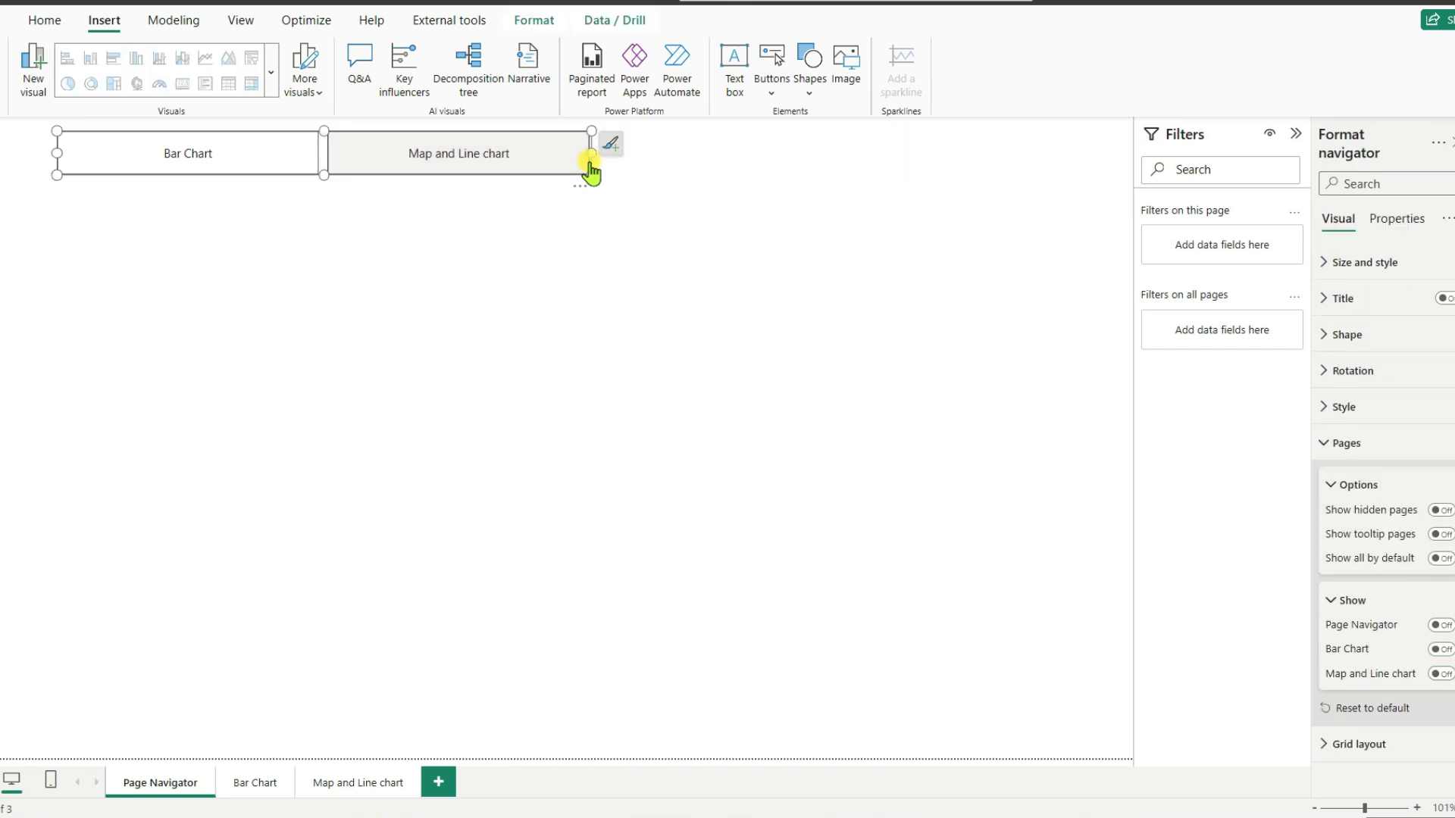
click(1320, 409)
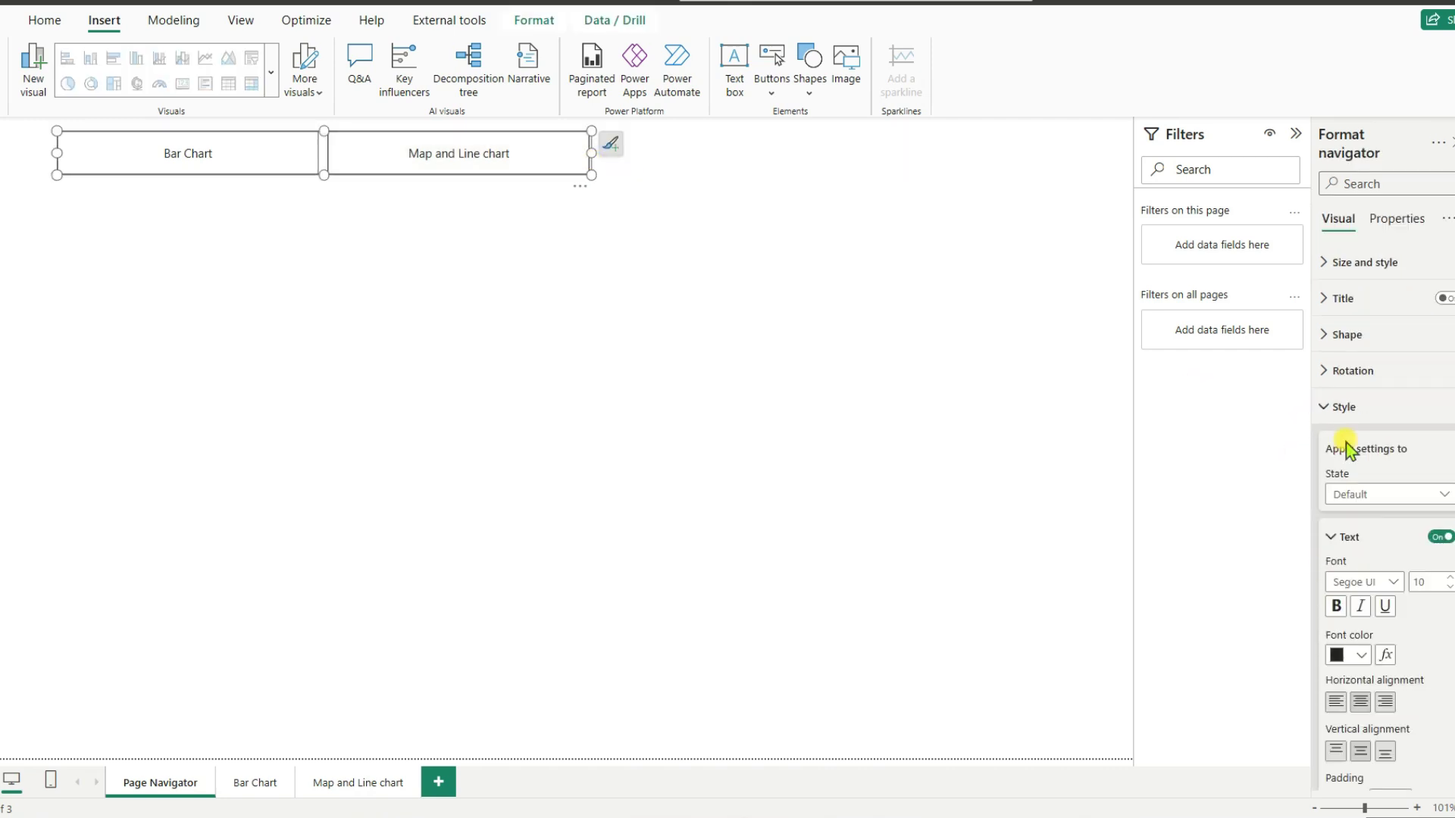
click(1396, 494)
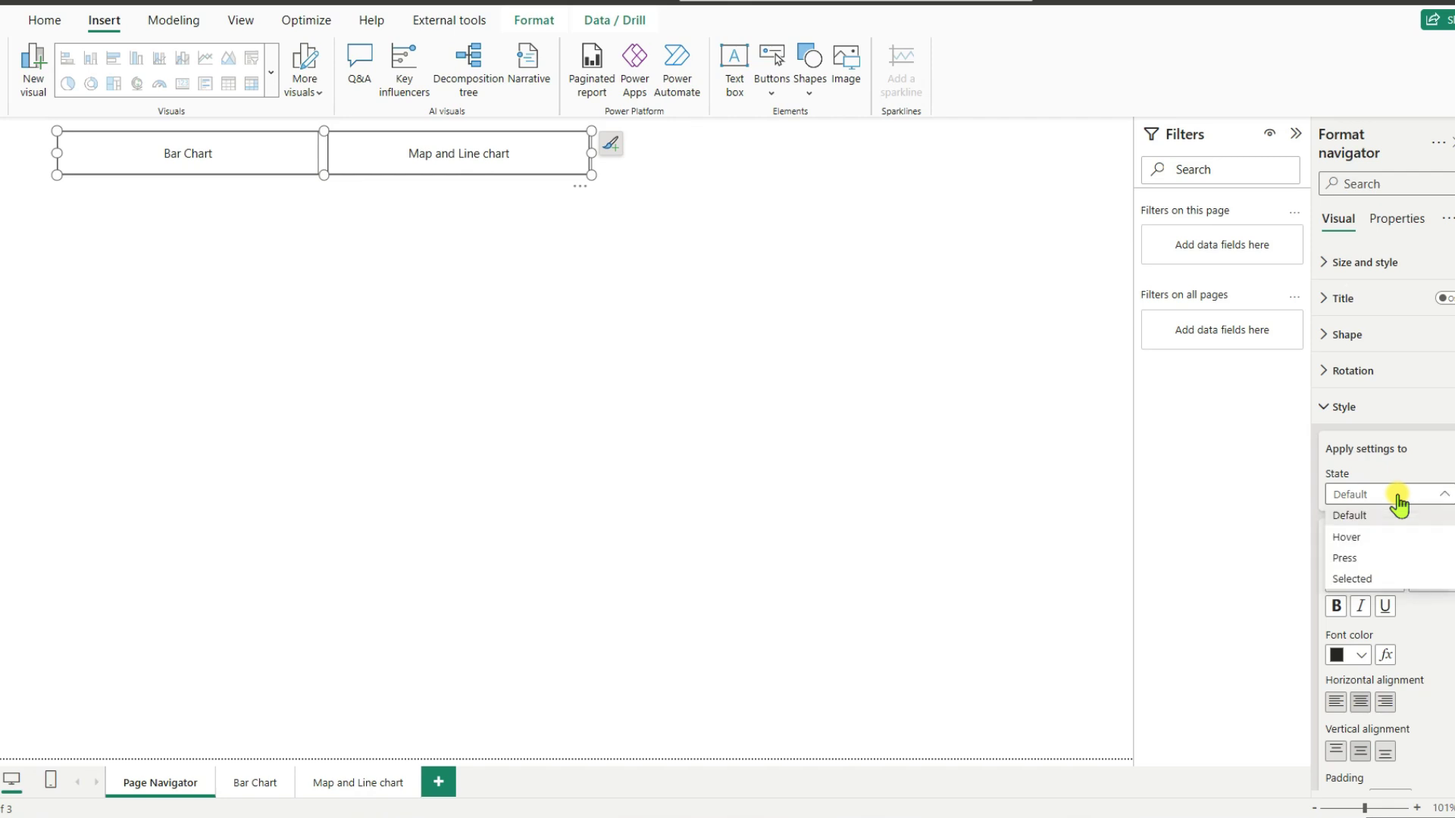
click(1397, 498)
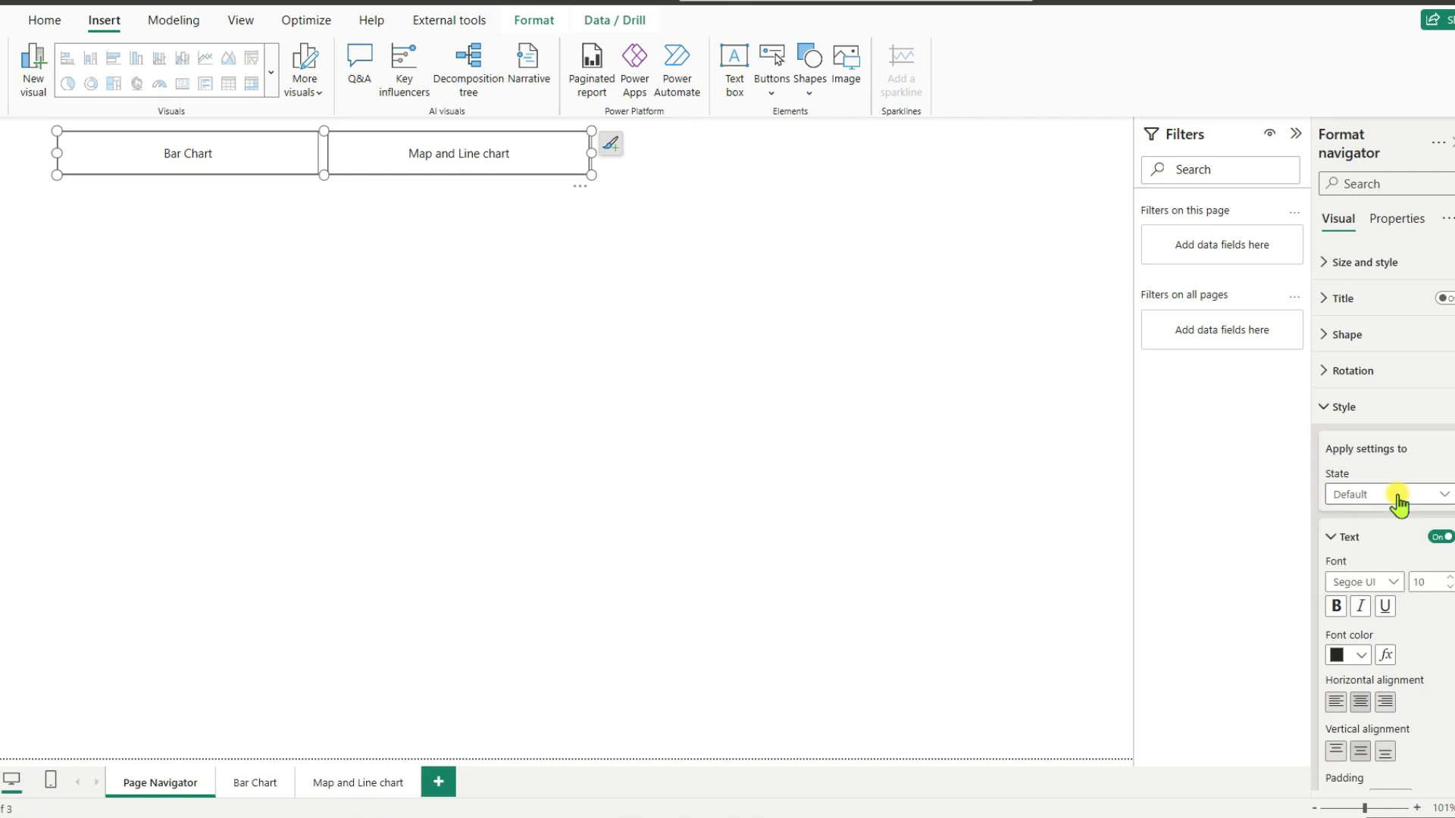
click(1328, 335)
click(1375, 424)
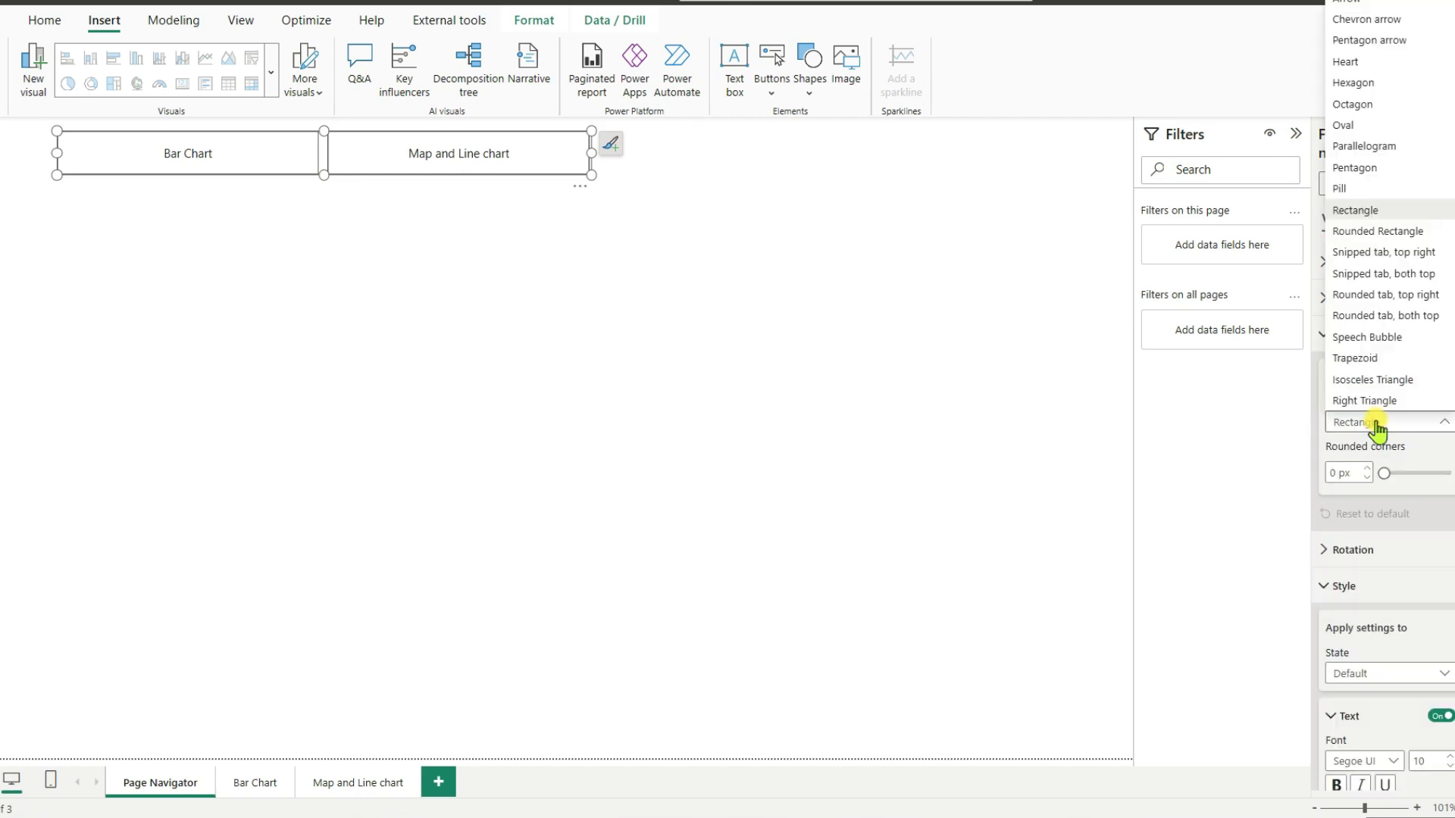
click(1289, 365)
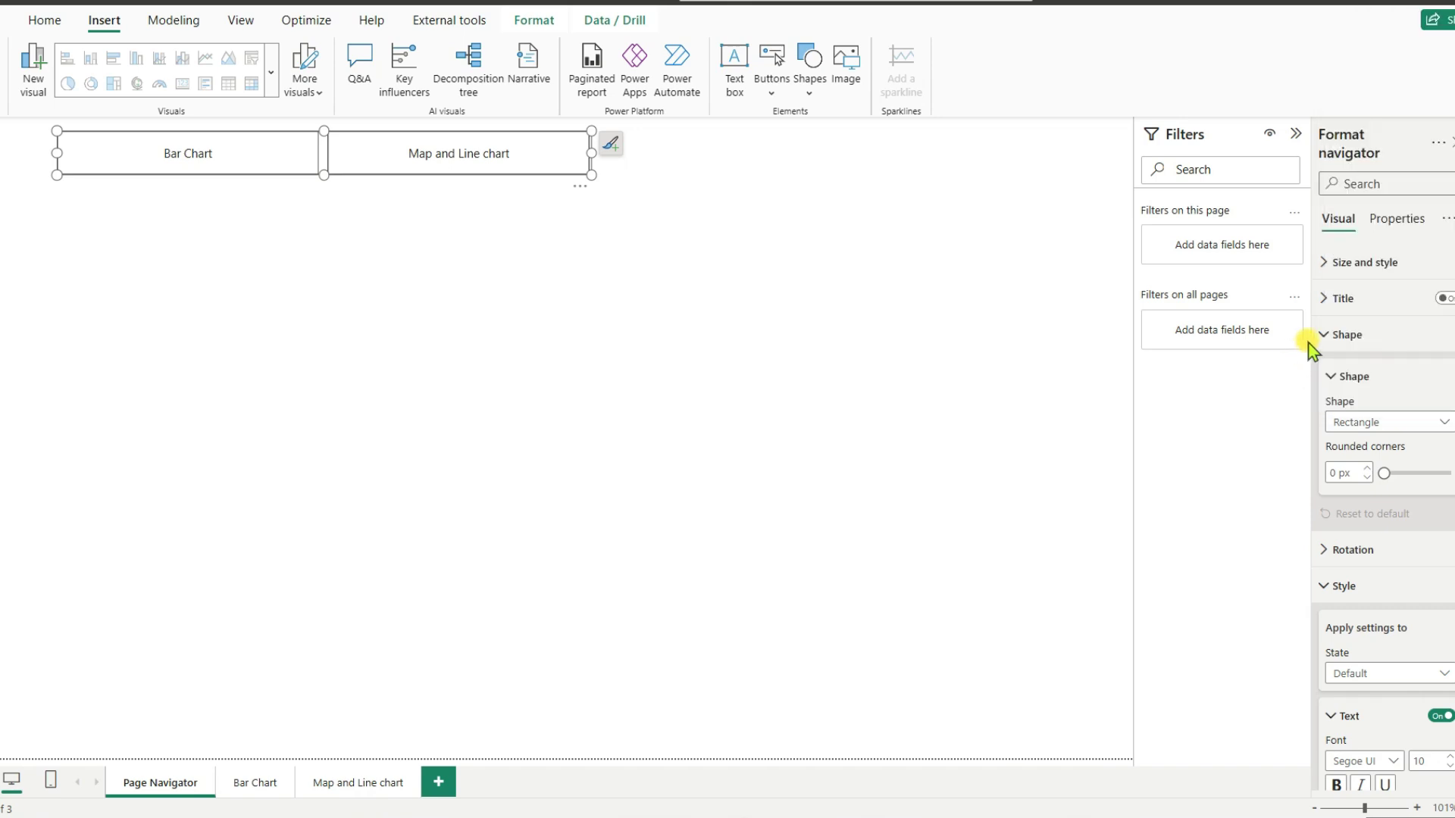
- Turn on the page navigator's title and set its text to "Page Navigator ( Ctrl plus click to navigate between pages)"
click(1443, 299)
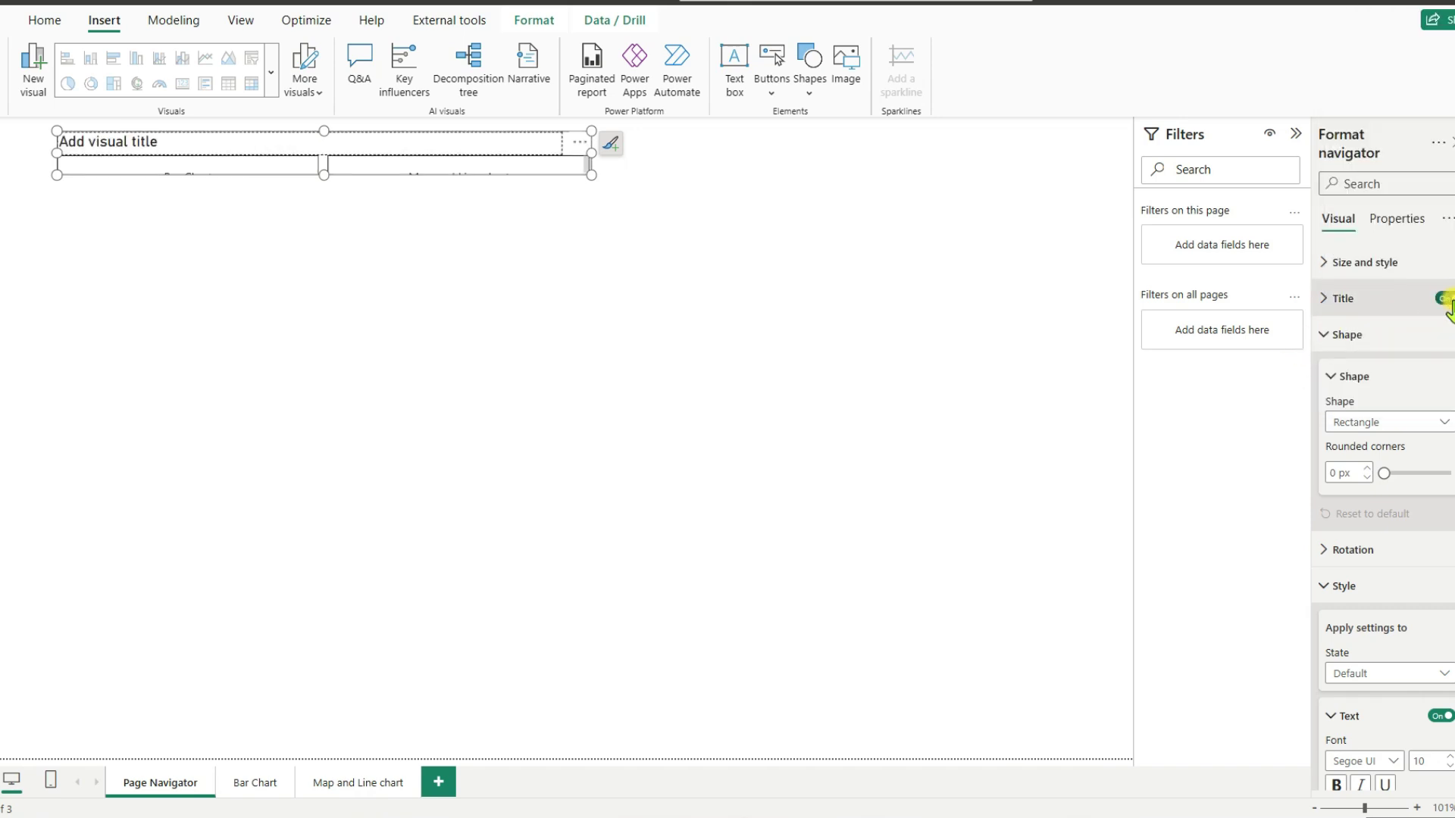
click(1339, 299)
click(1349, 385)
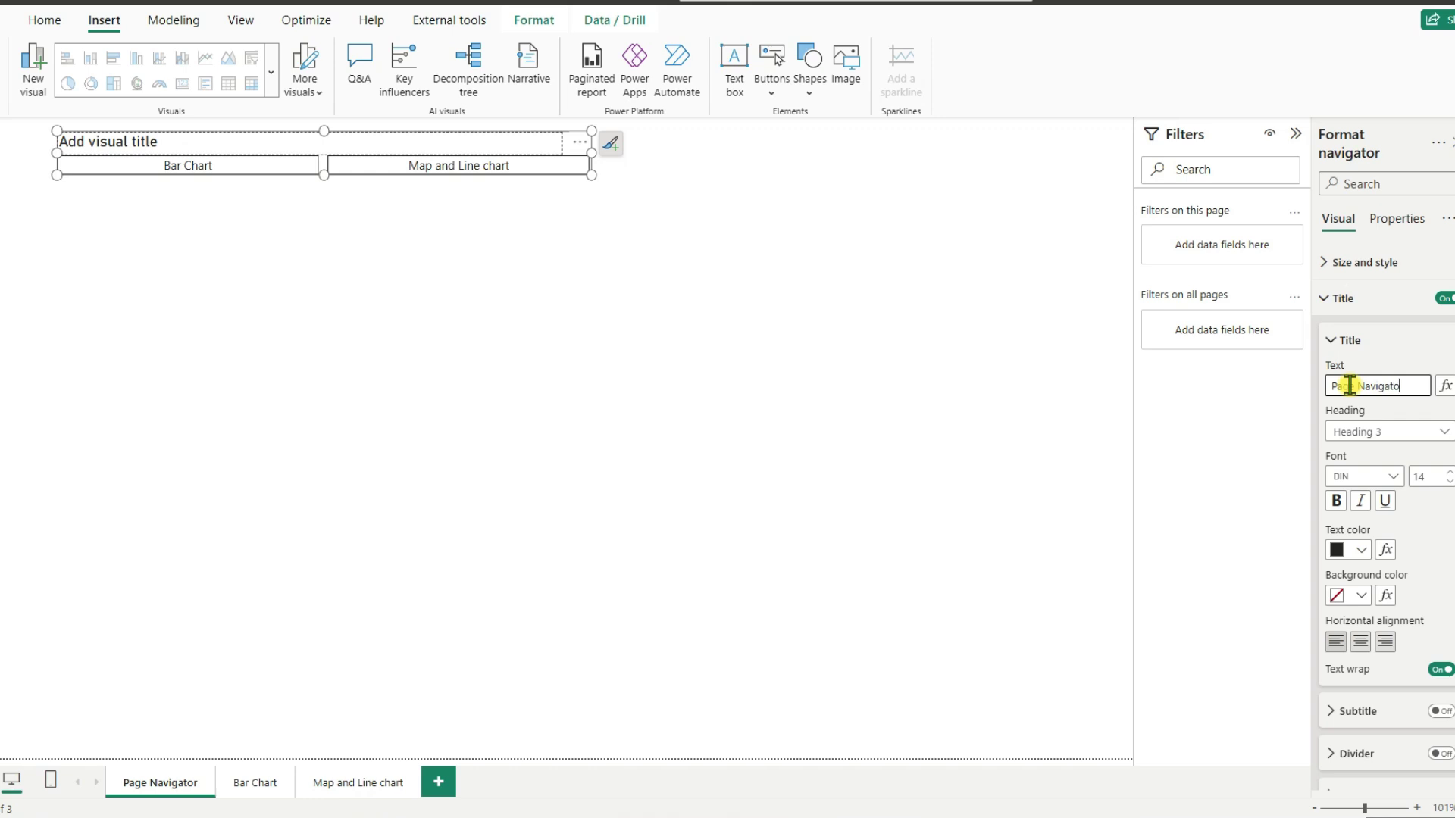
key(Return)
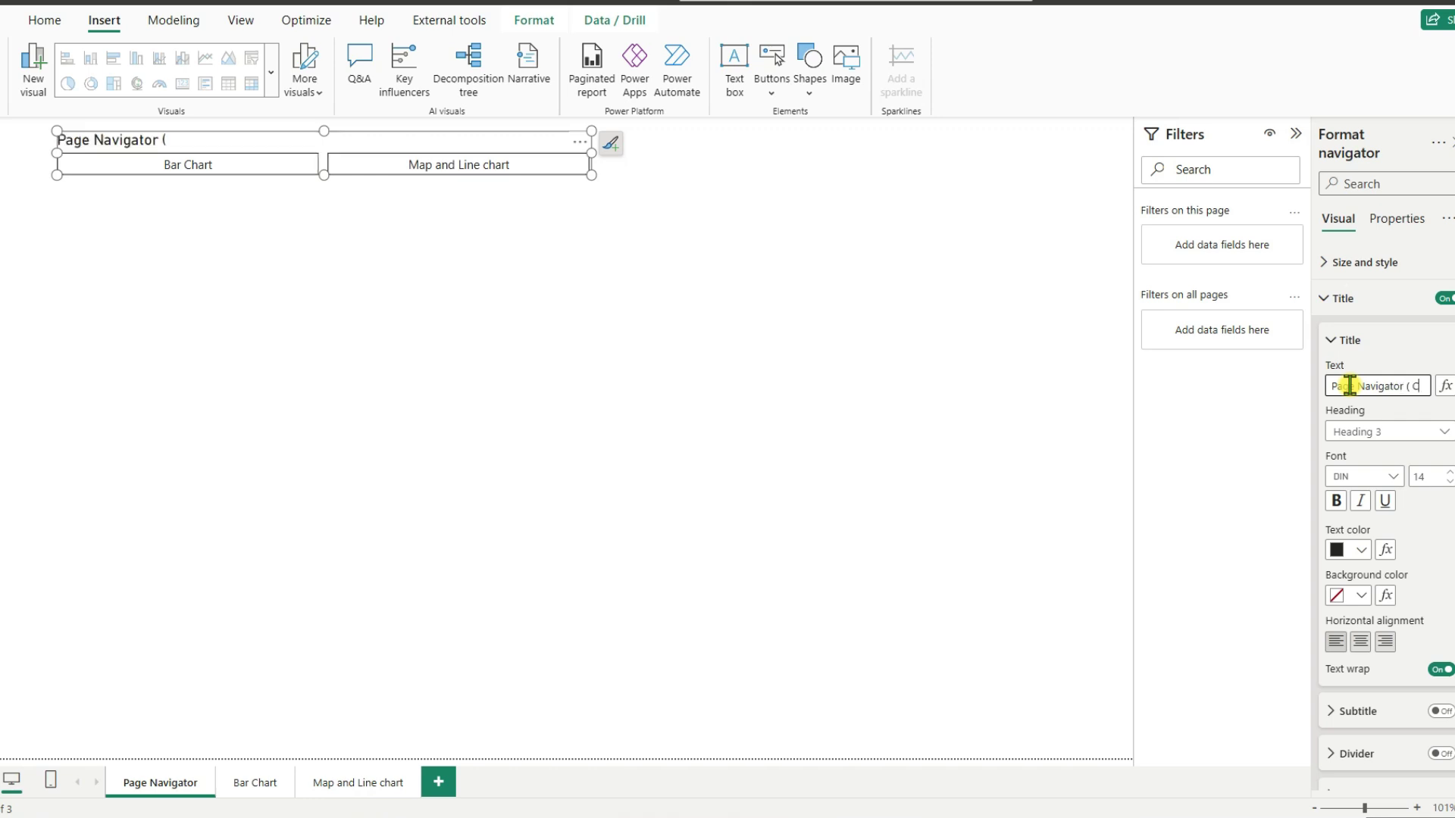
text(rl plus click to navigate between pages)
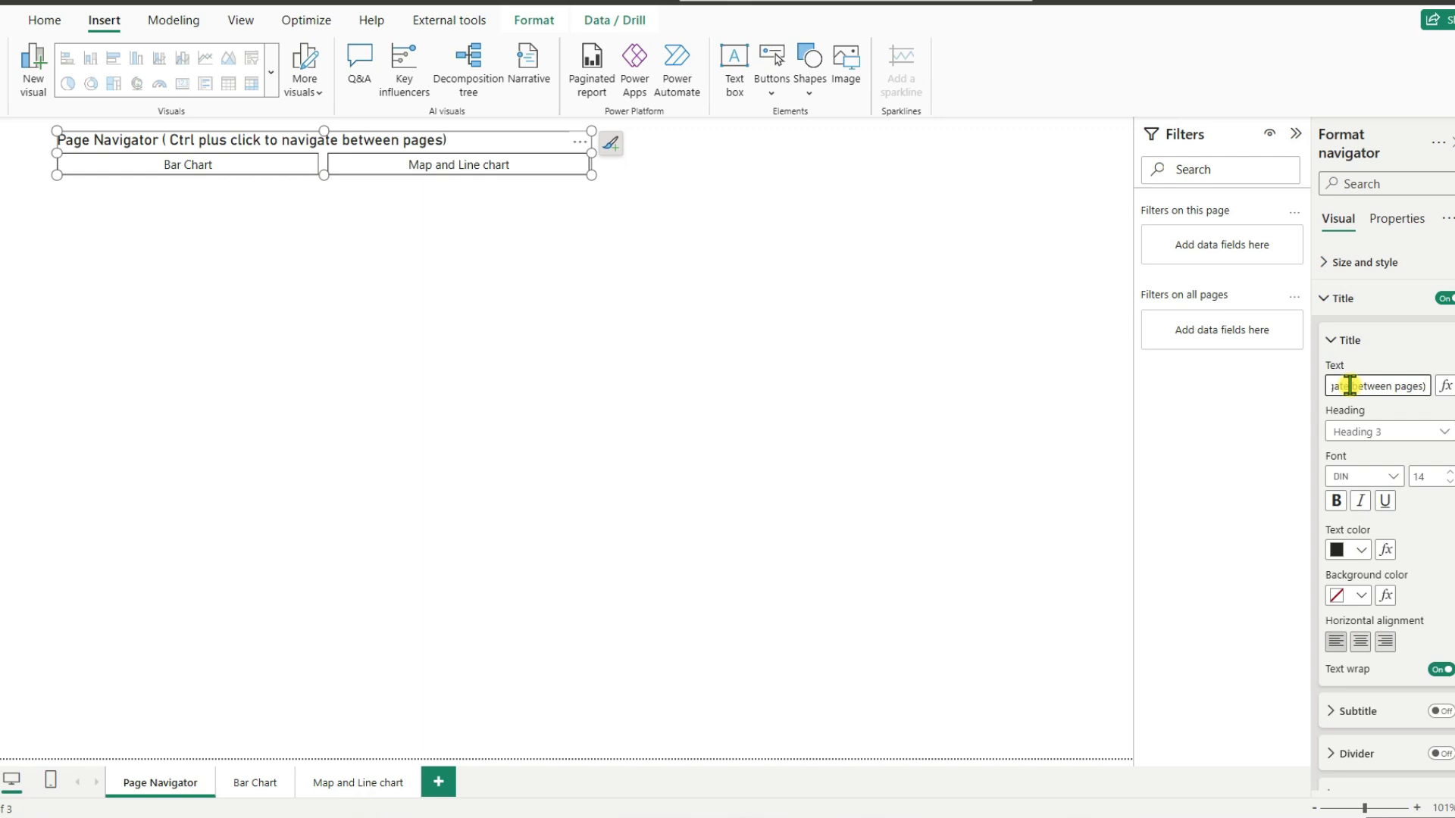
- Give the page navigator's title a grey background, center its text, and turn on the divider
click(1366, 597)
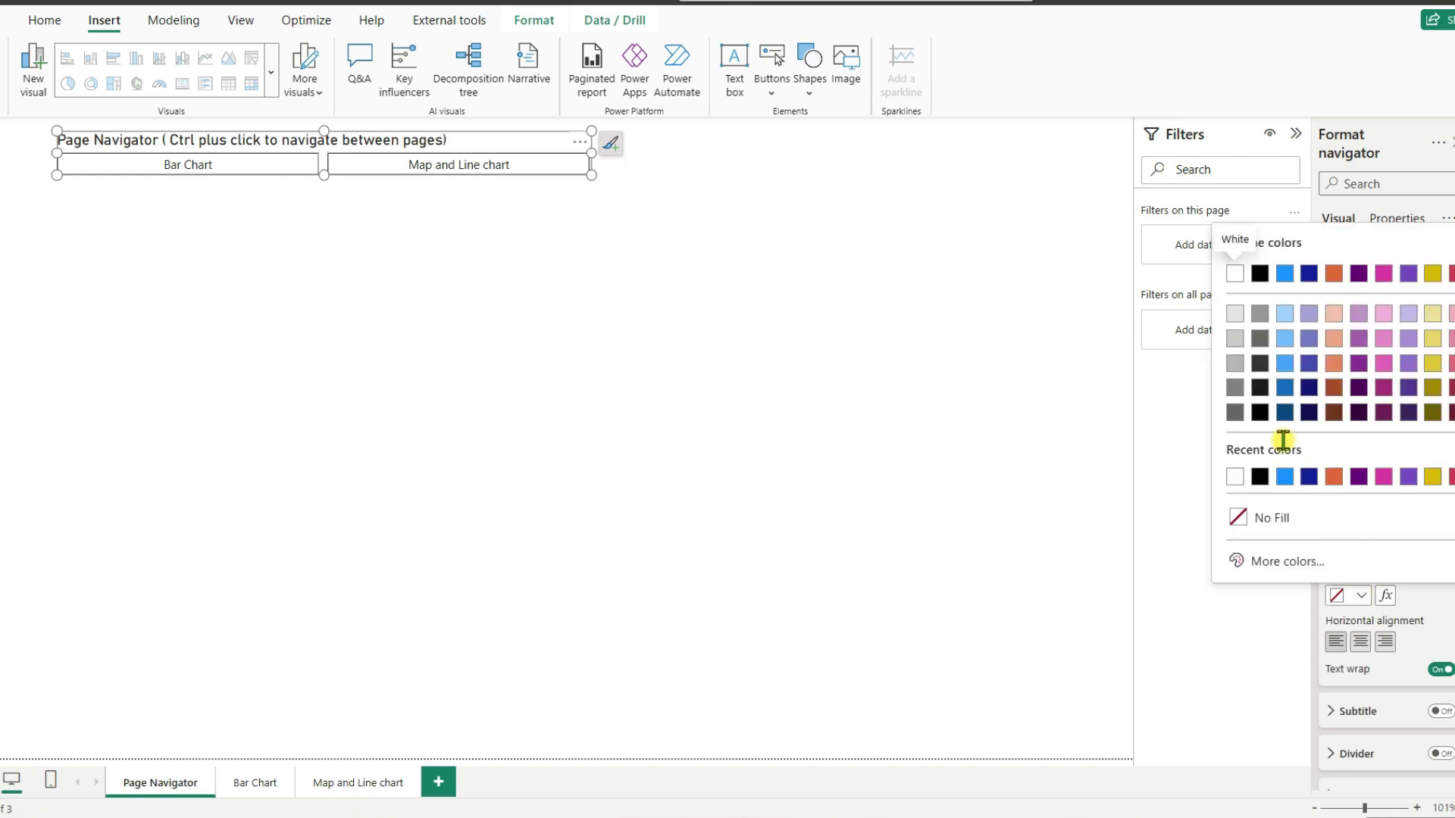
click(1244, 367)
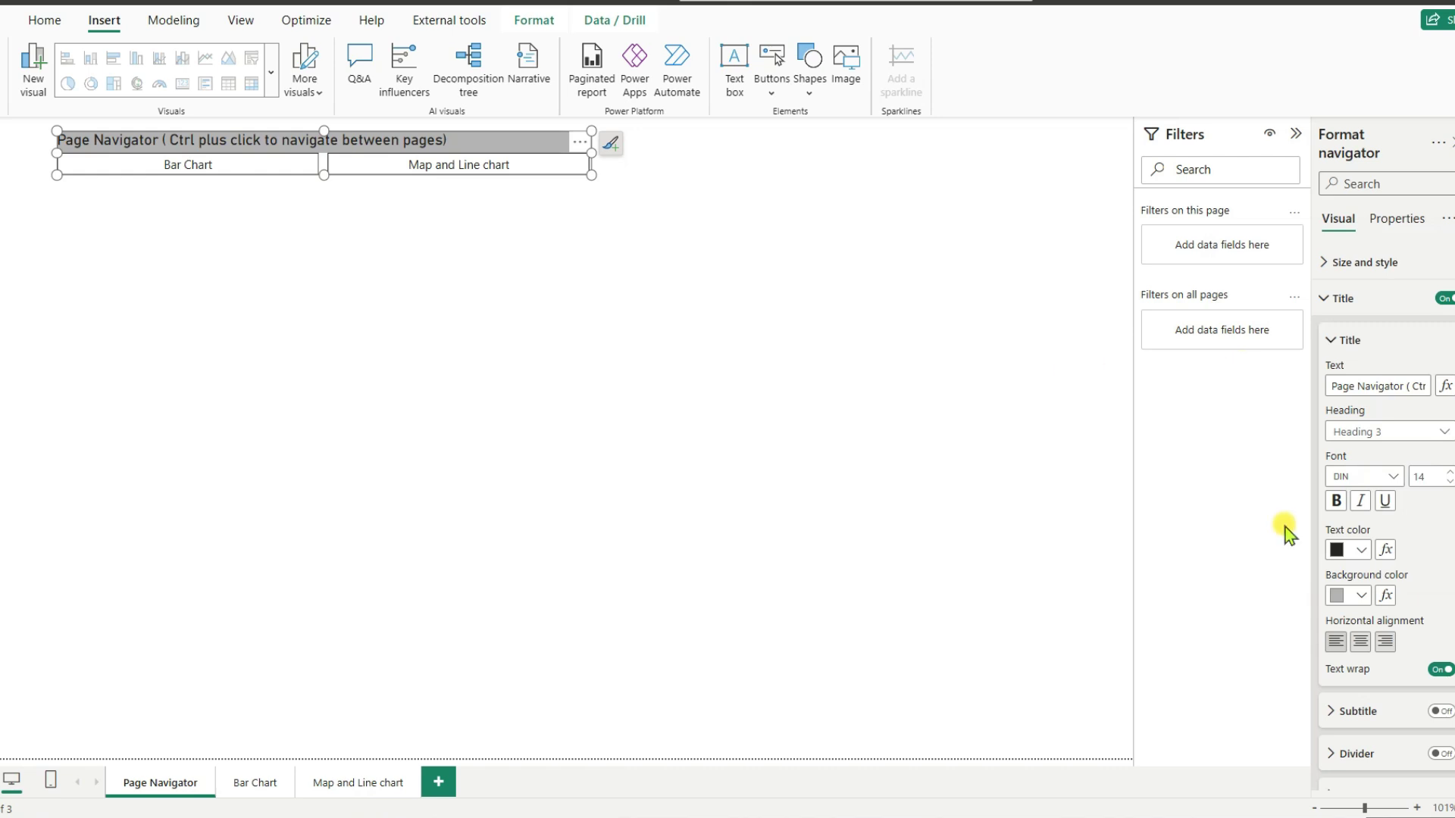
click(1358, 644)
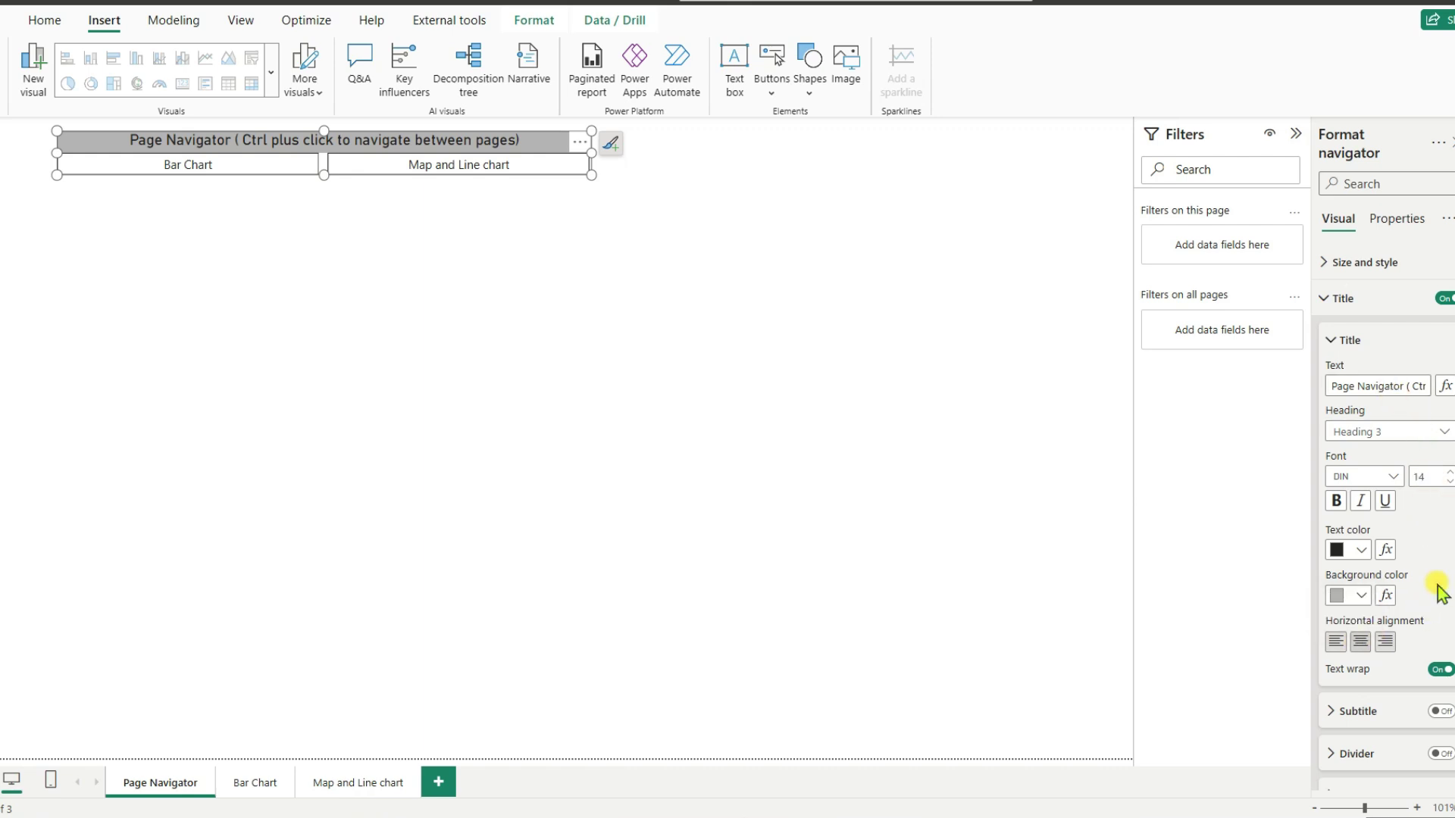
click(1441, 753)
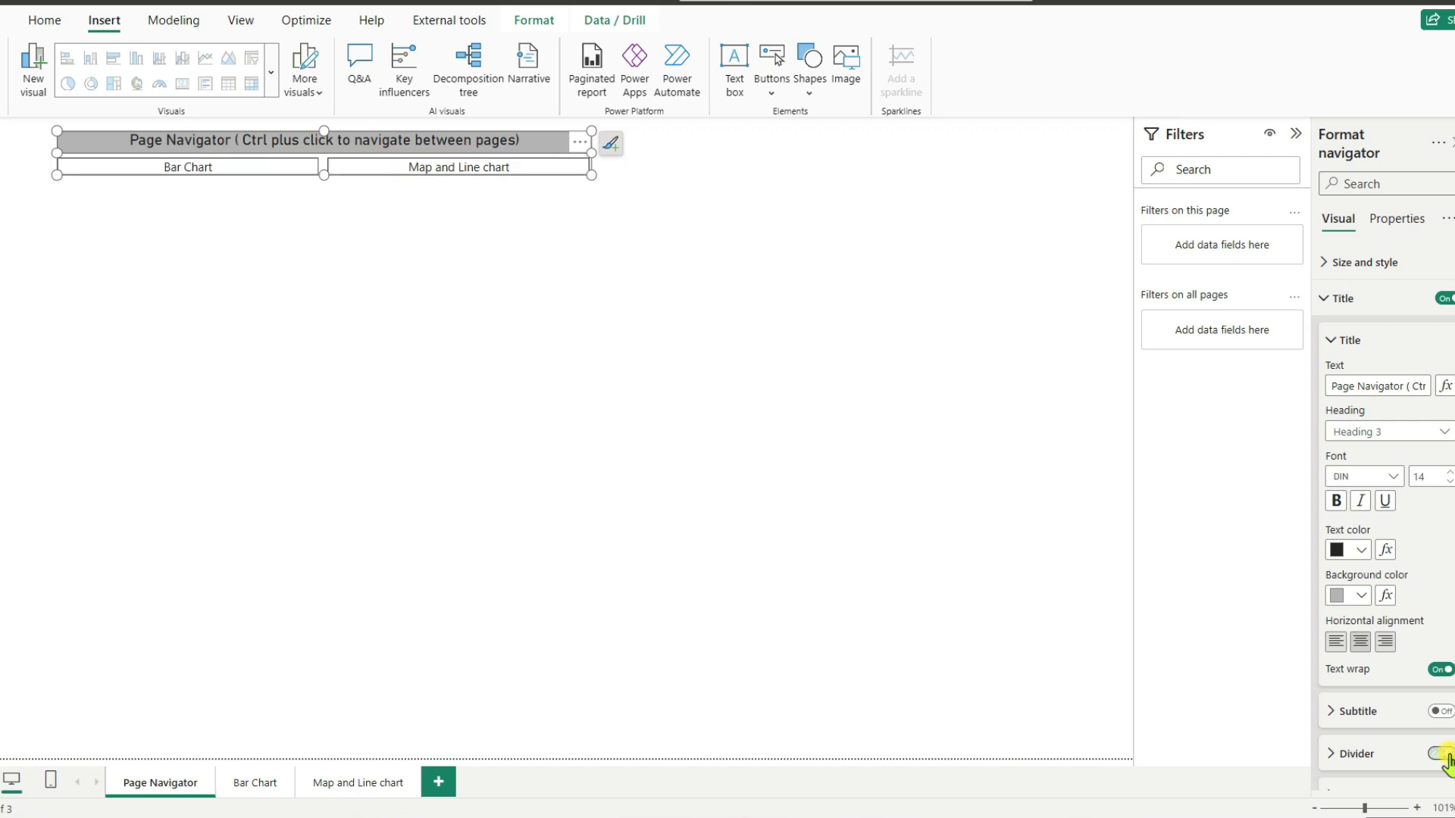
click(1068, 439)
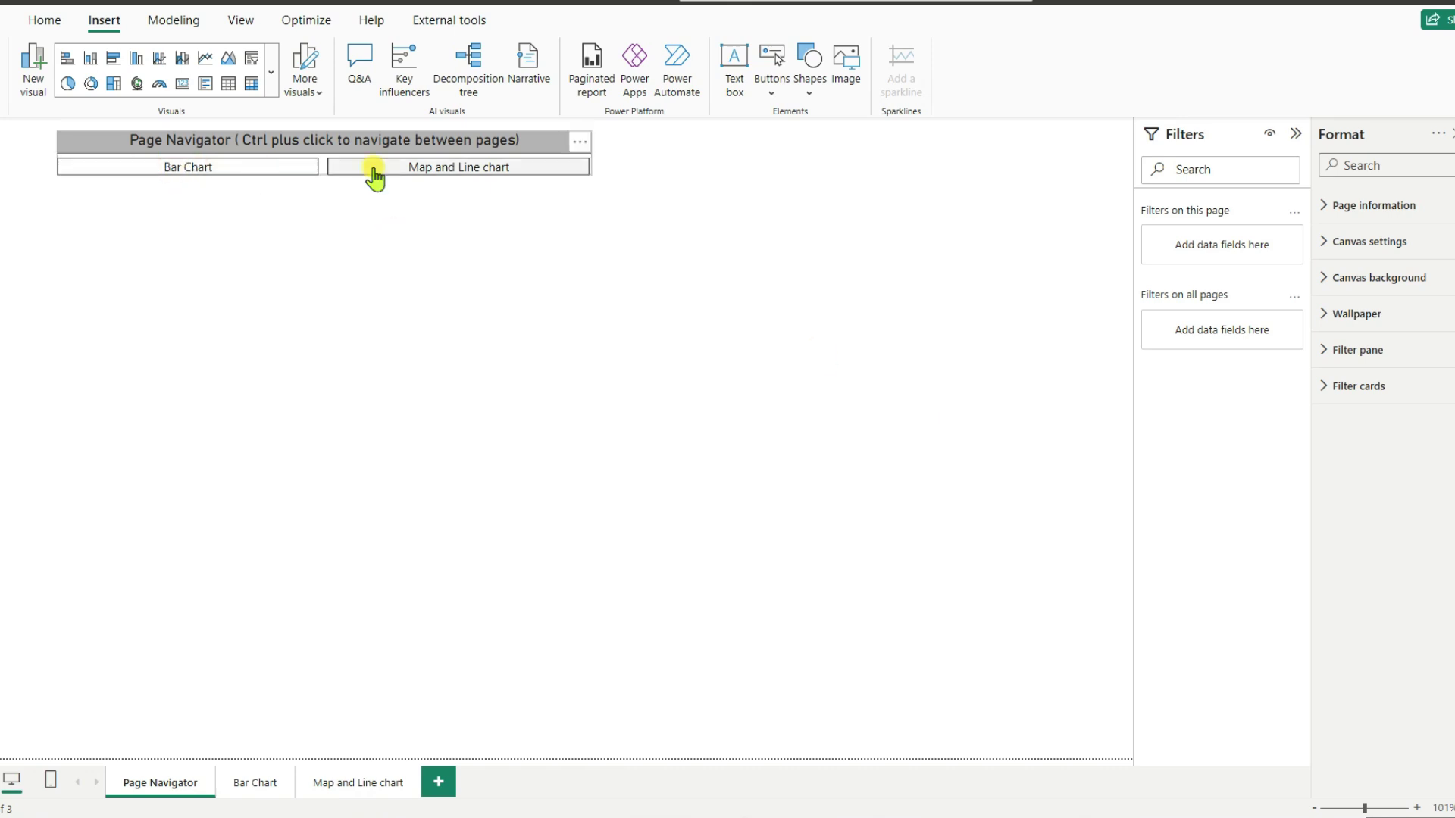
click(337, 777)
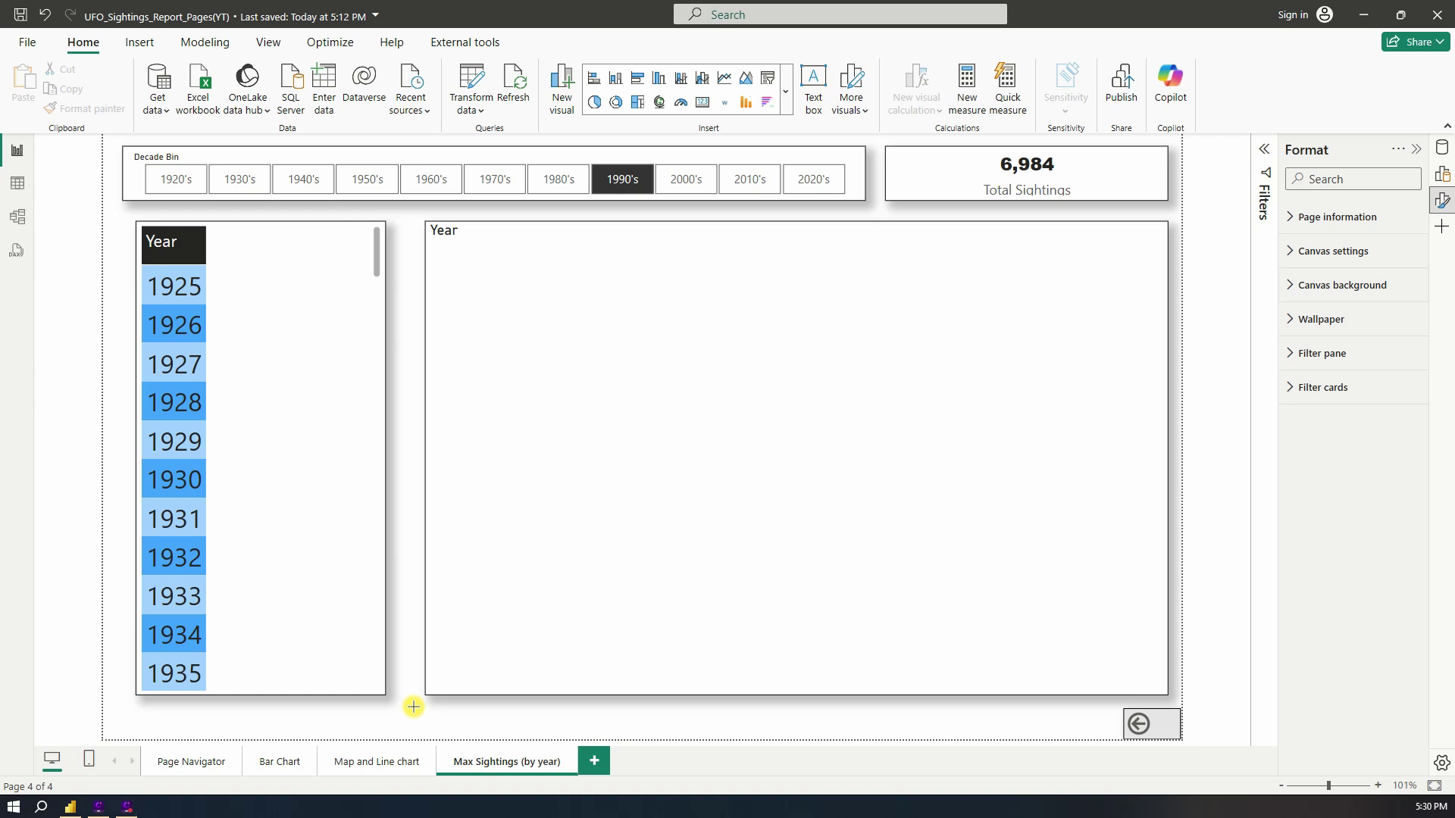
drag(413, 707, 469, 736)
key(Escape)
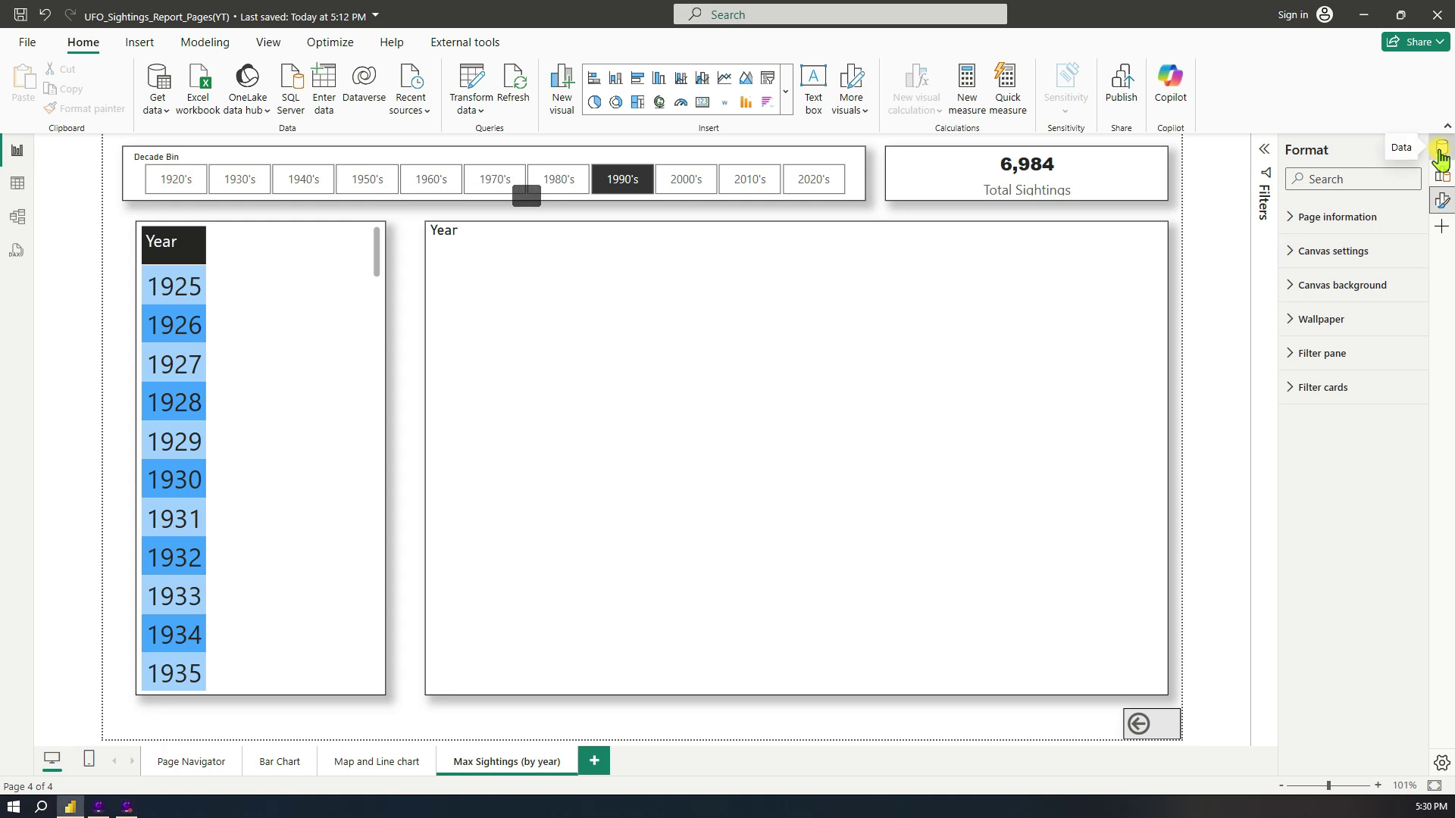
- Create a new measure in Measures_Table named "Max Sightings (by year)" and begin its formula with the MAXX function
click(1440, 152)
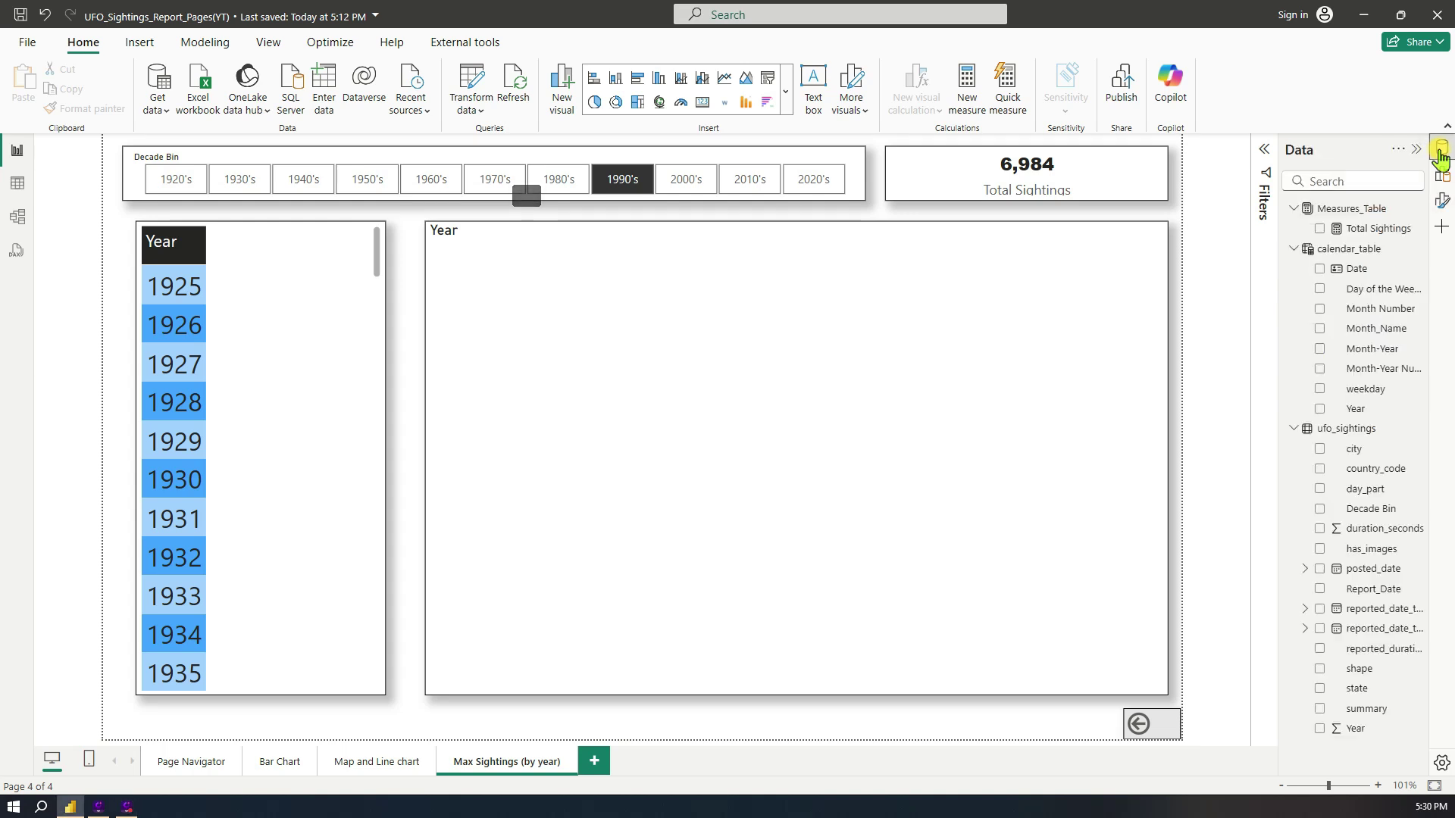
right_click(1352, 208)
click(1273, 238)
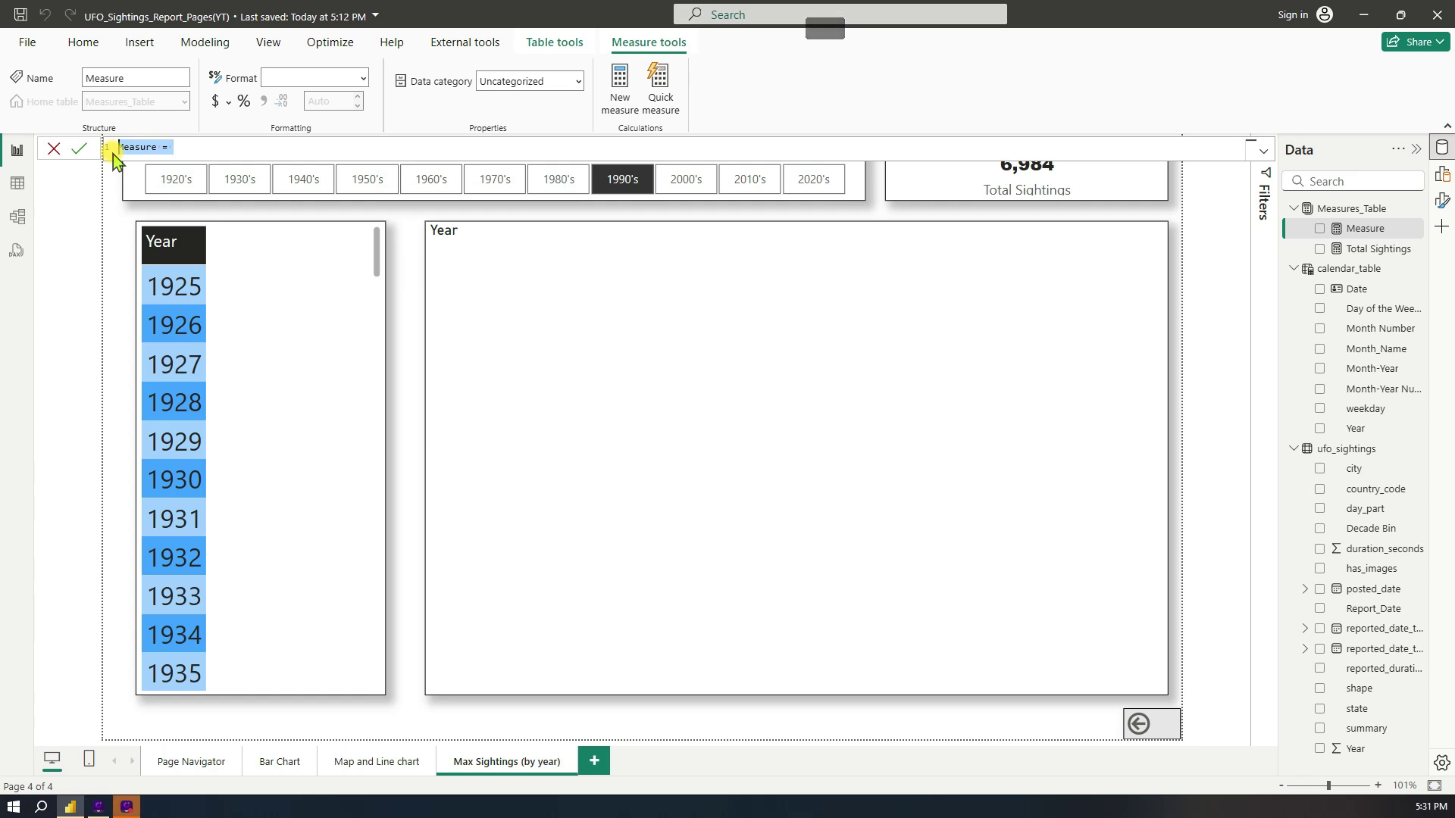
text(Ma)
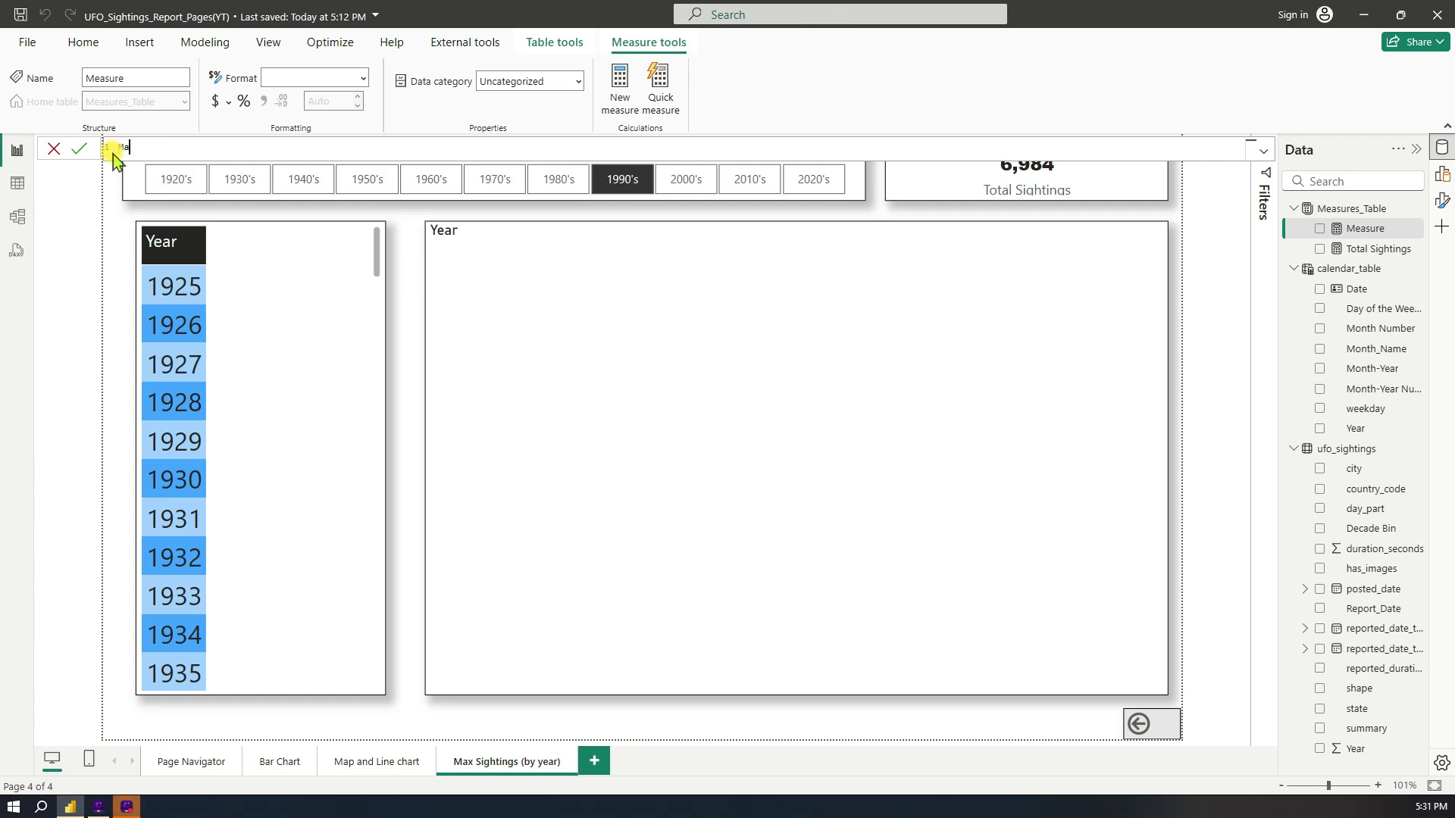
text(x Sightings (by year) =   MAXX)
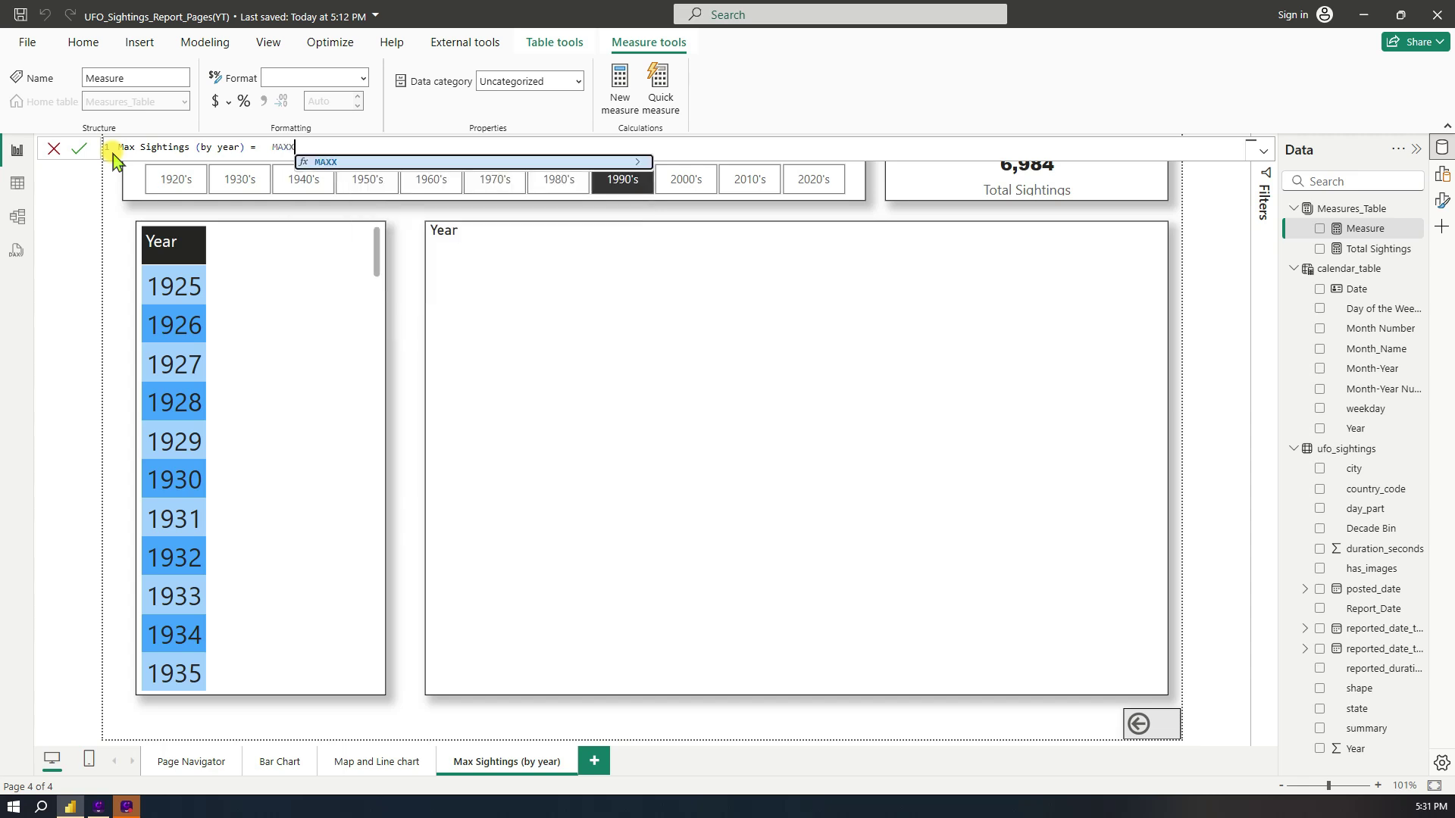
text(()
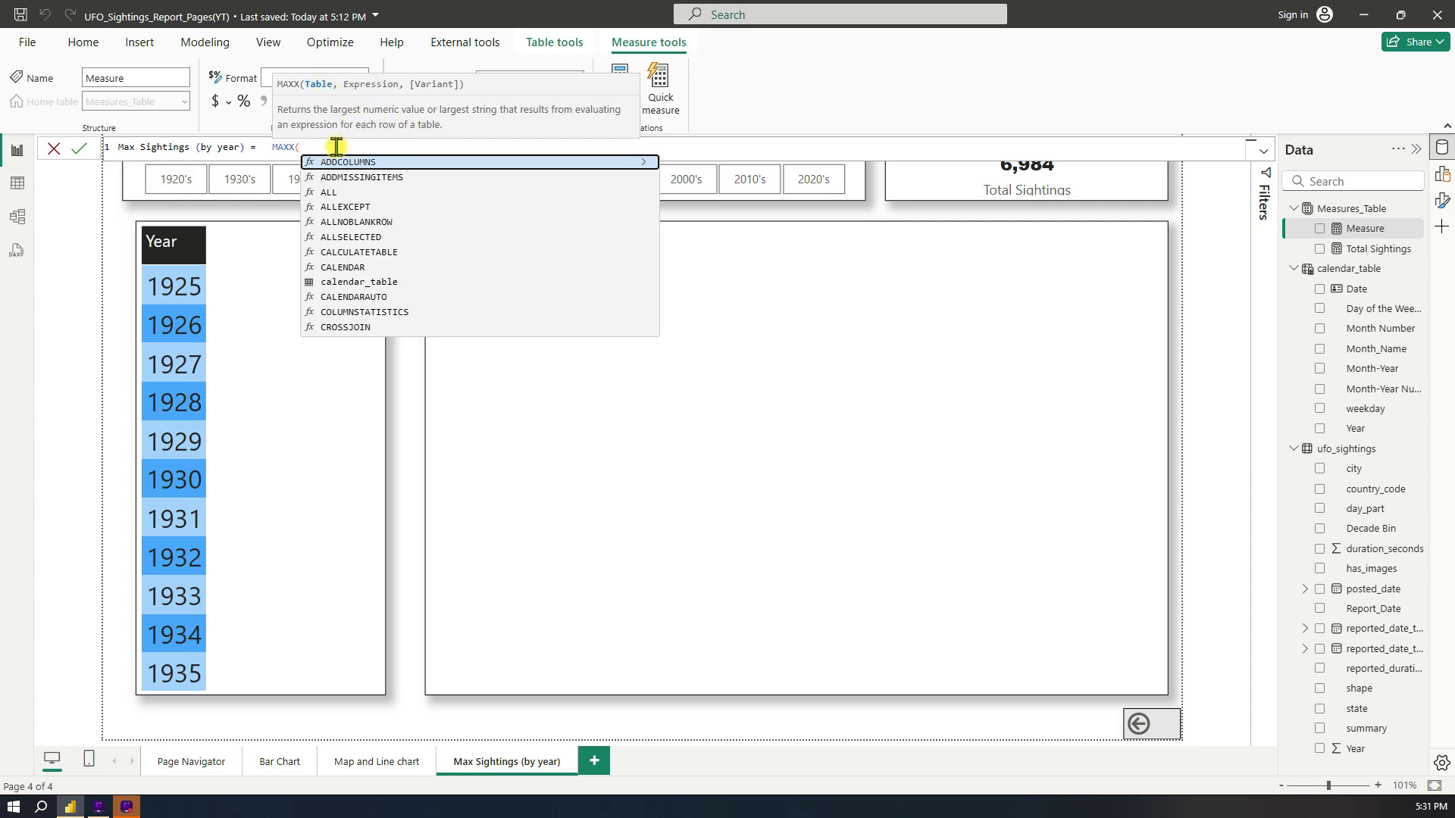
- Complete the measure as MAXX(VALUES(calendar_table[Year]),[Total Sightings]) and format it with a thousands separator
text(value)
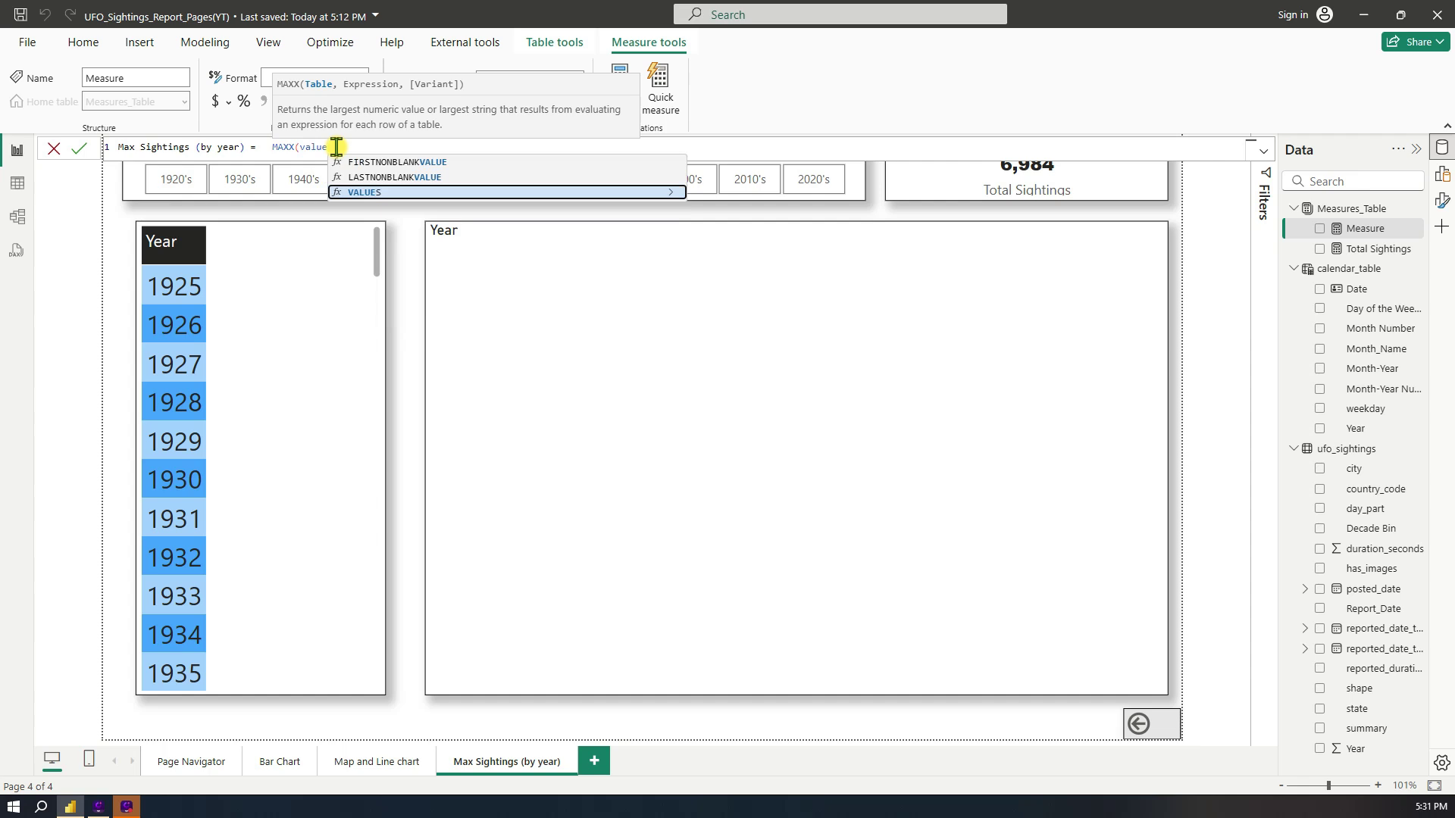
key(Tab)
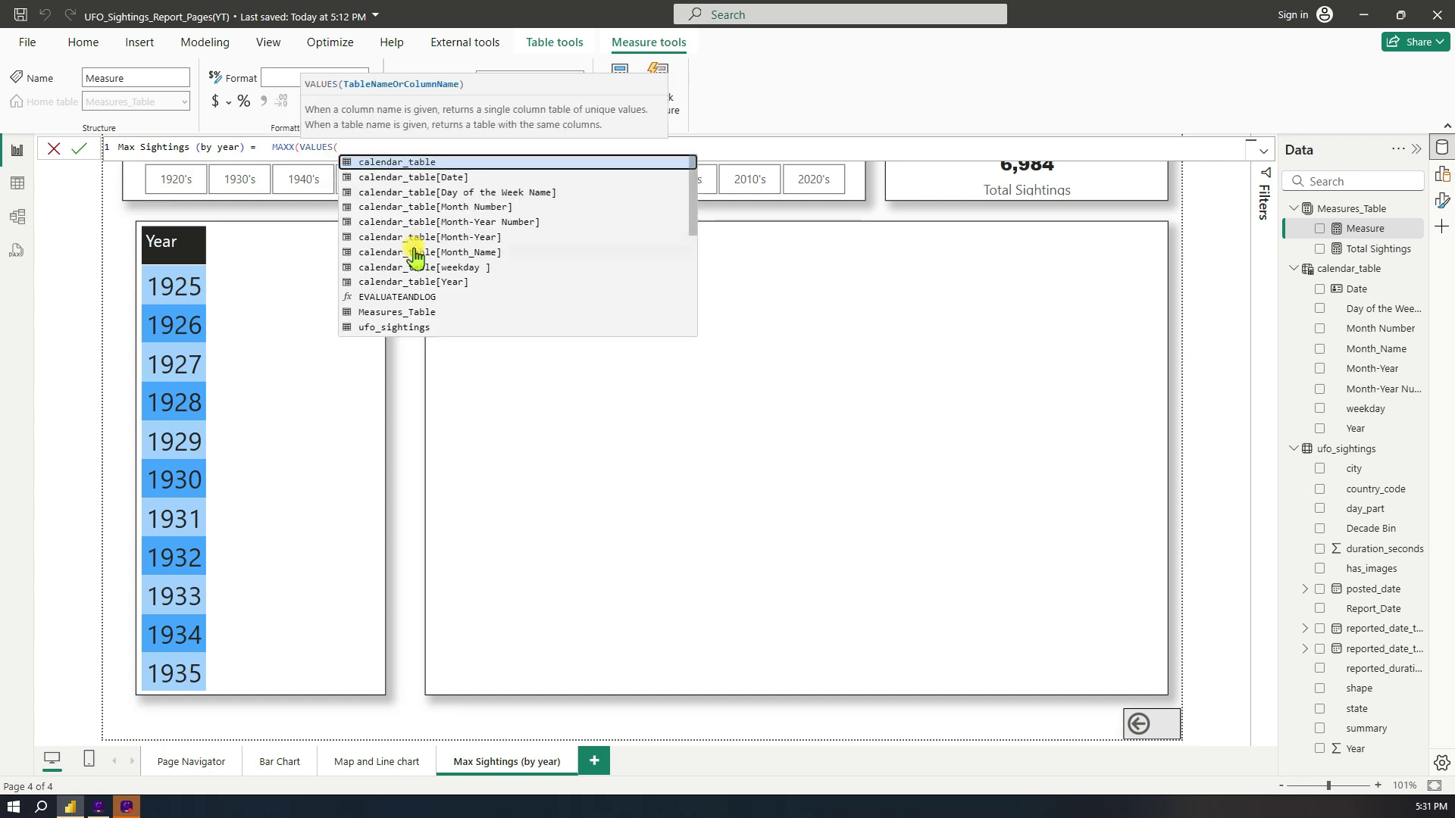
click(422, 281)
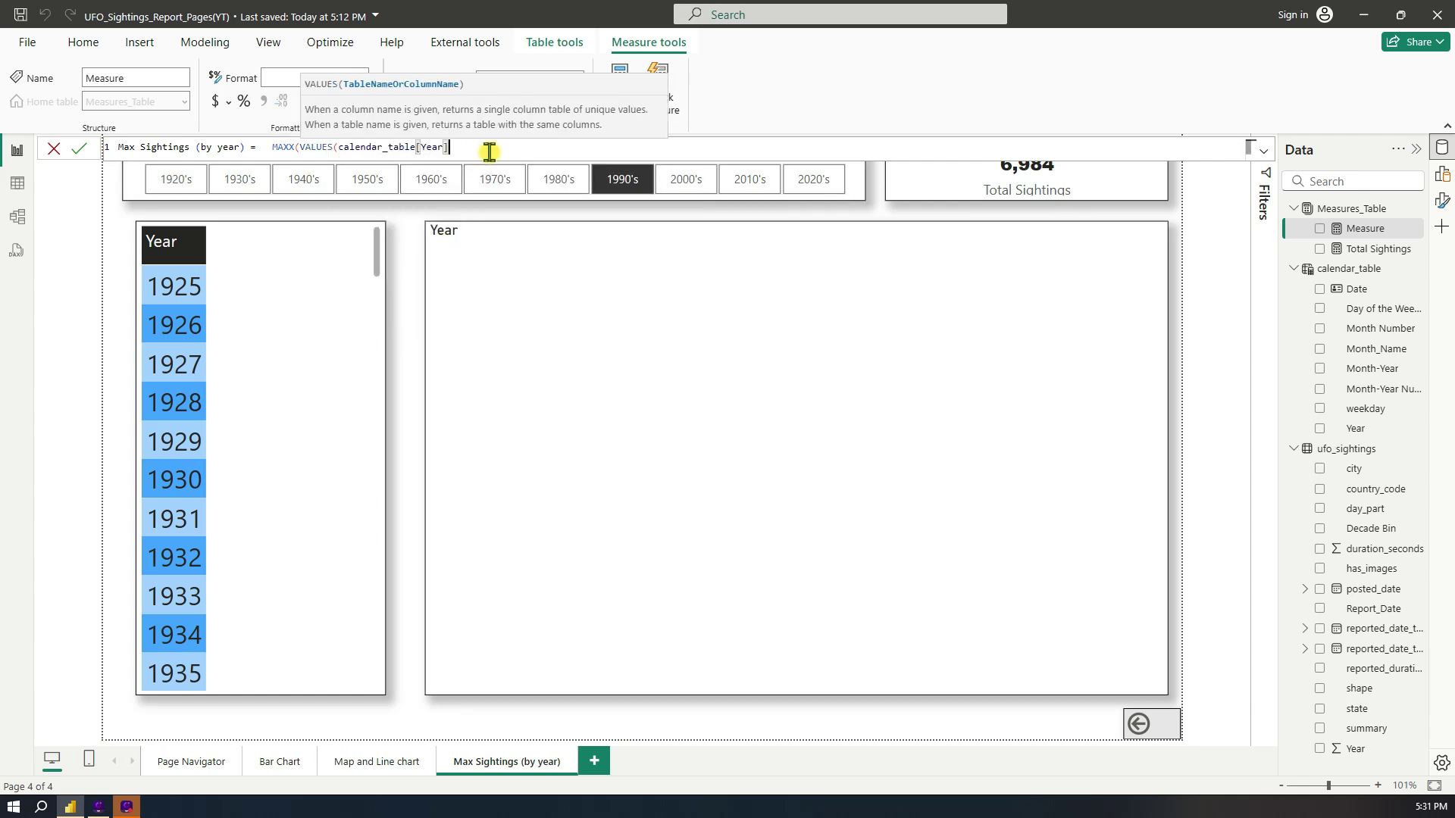
text())
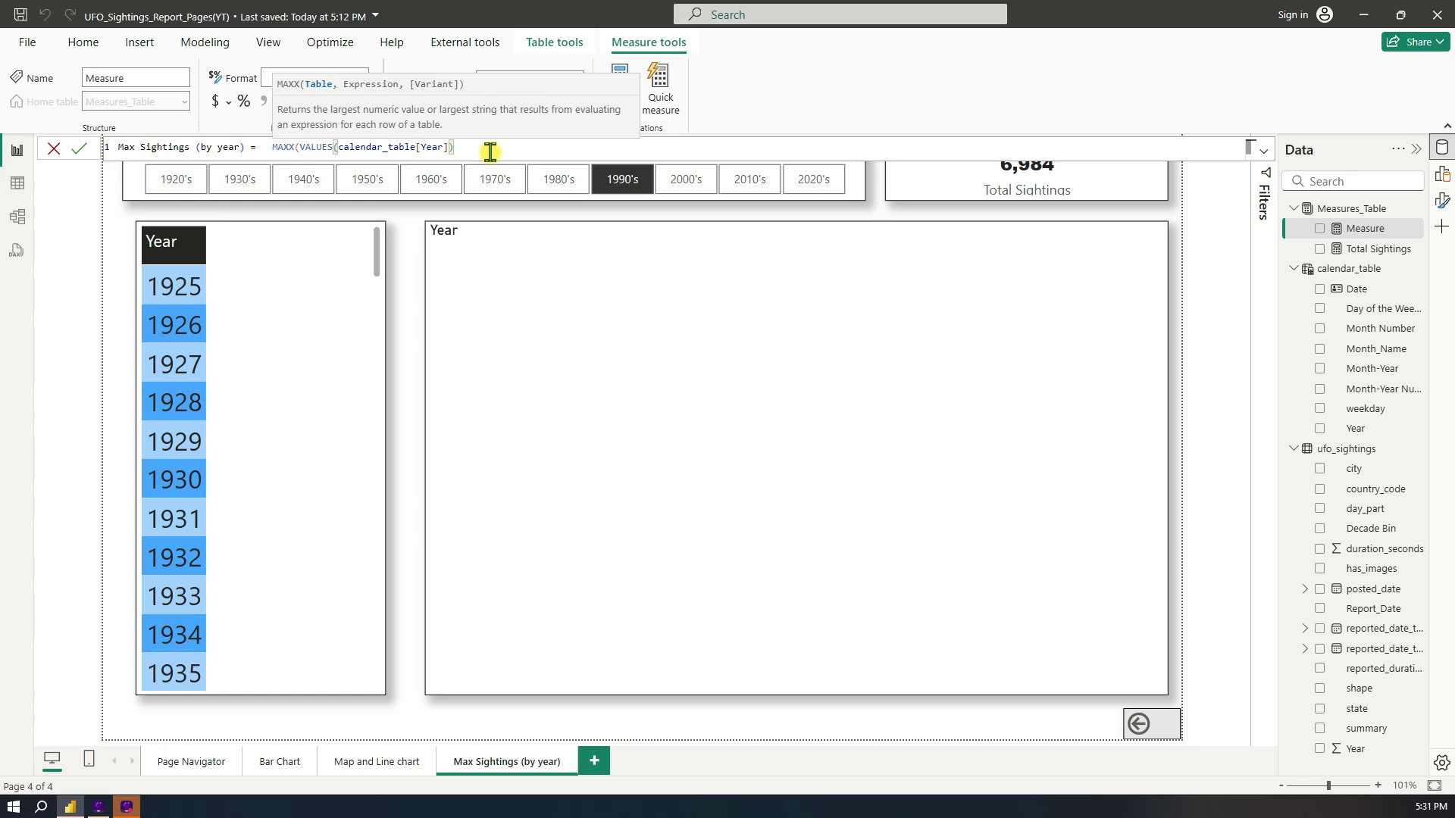
text(,[)
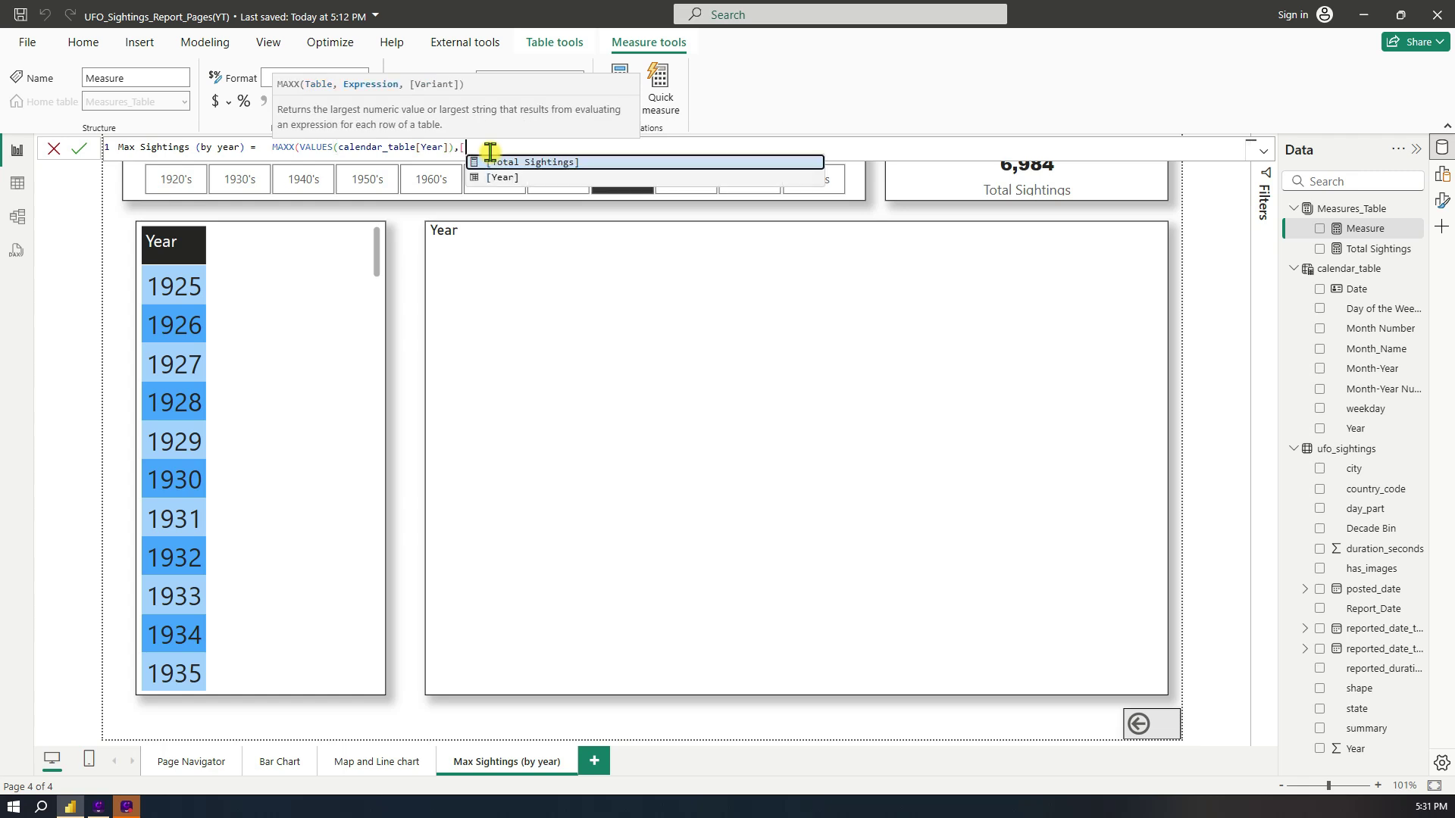
click(490, 152)
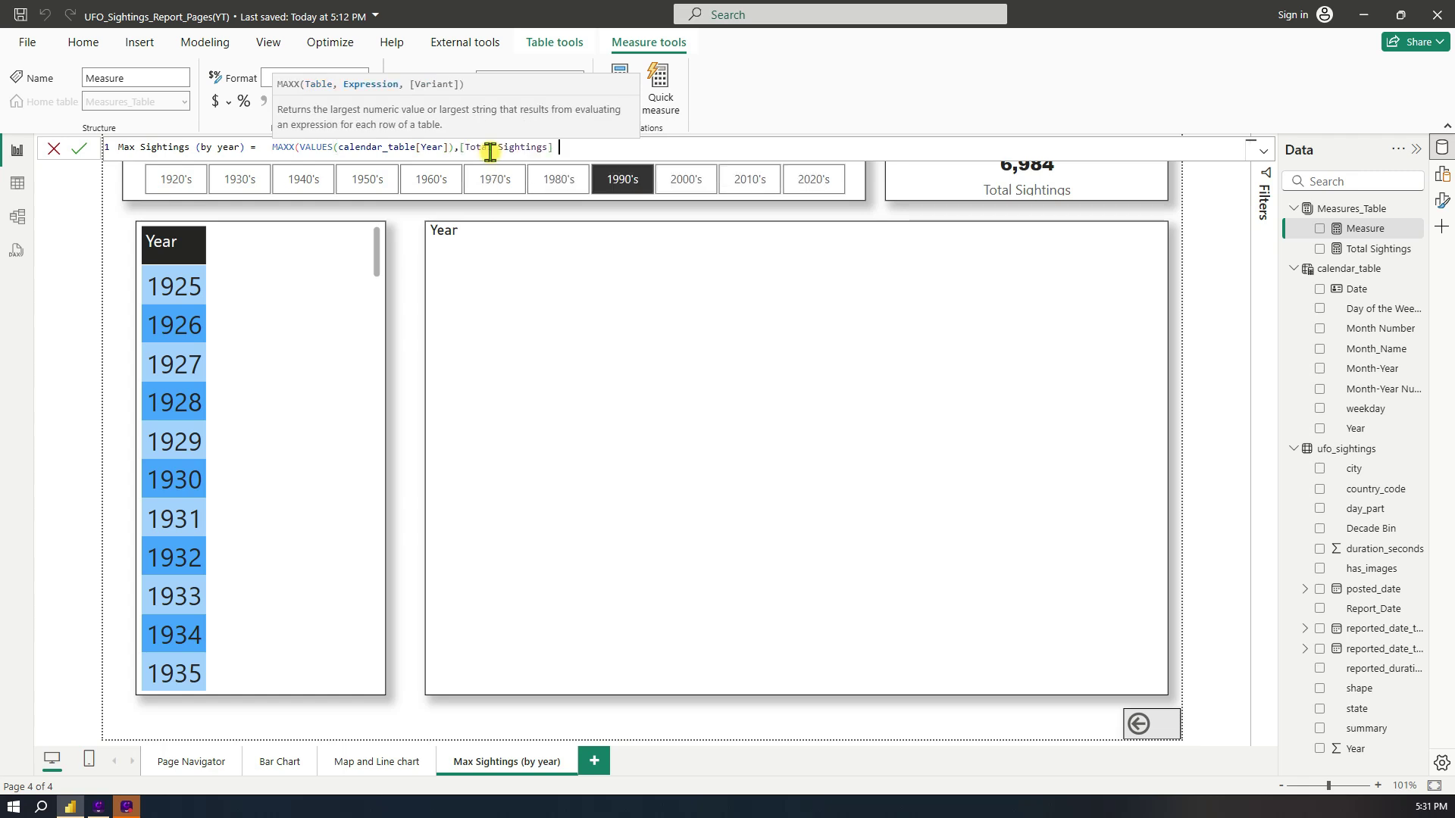
text())
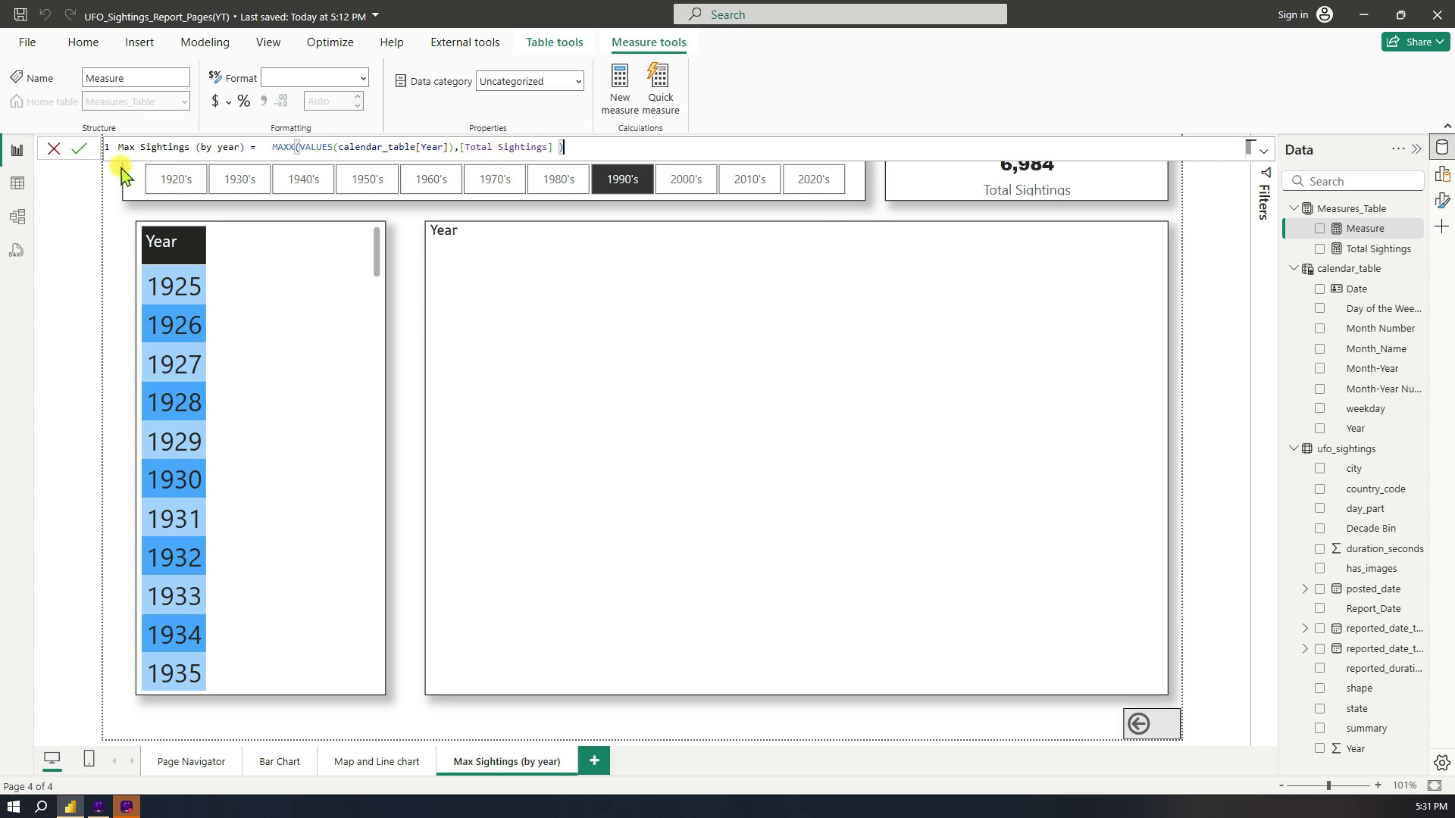
click(84, 150)
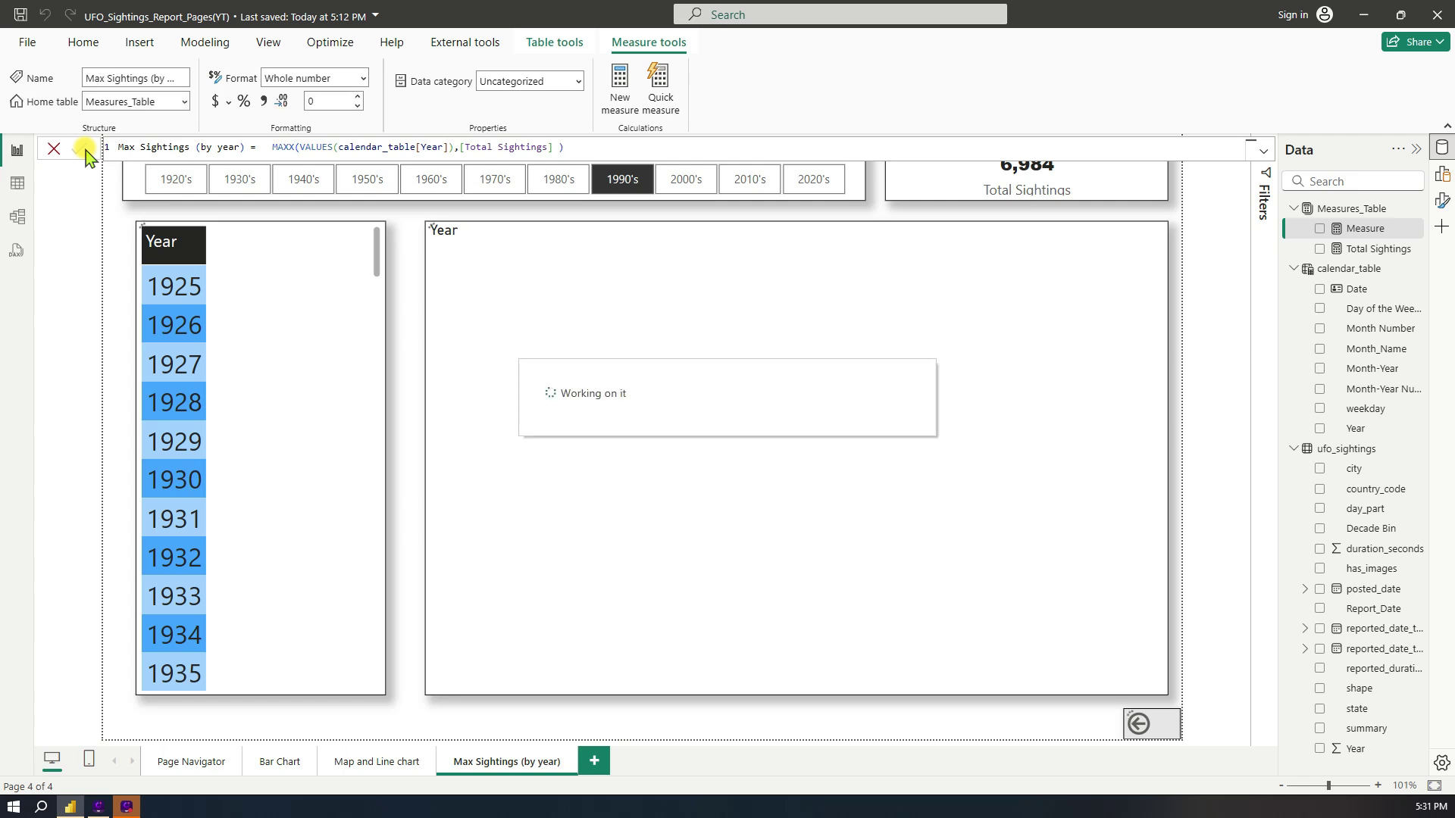
click(266, 103)
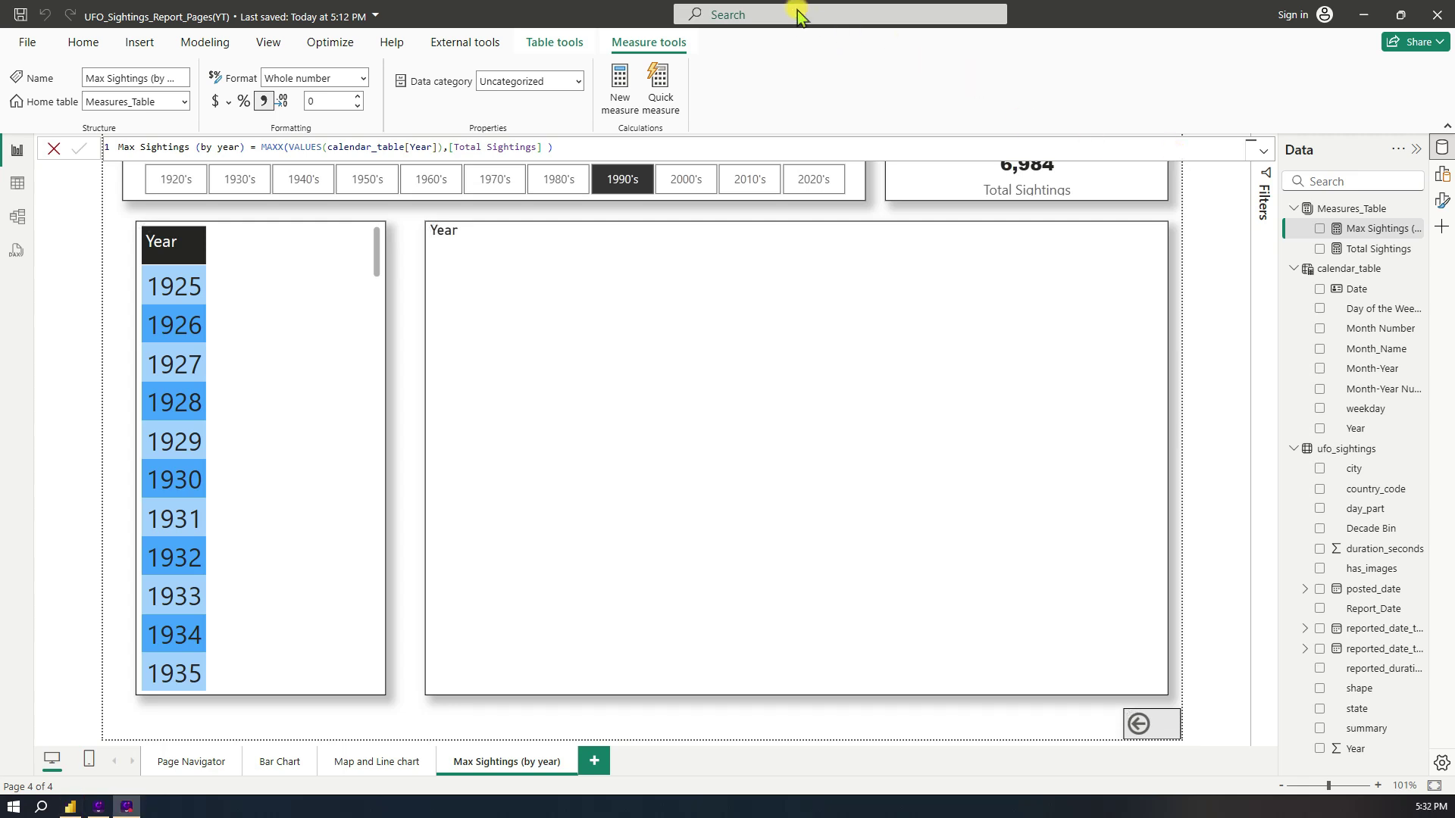
- Add the Max Sightings (by year) measure to the Year table and to the empty Year funnel chart
drag(1327, 230, 305, 318)
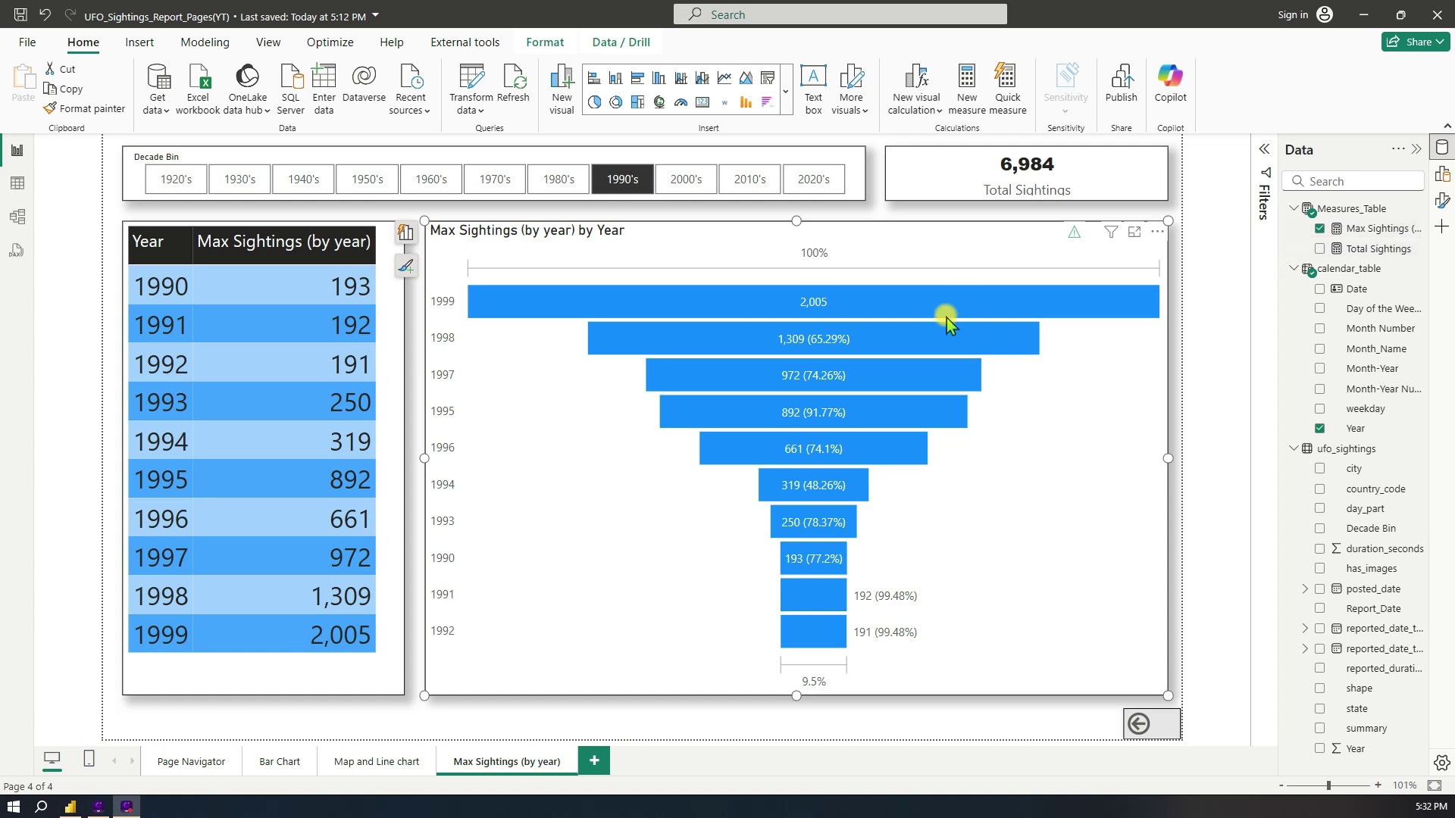
mouse_move(947, 317)
- Base the funnel chart's gradient color formatting on the Max Sightings (by year) measure
click(1441, 203)
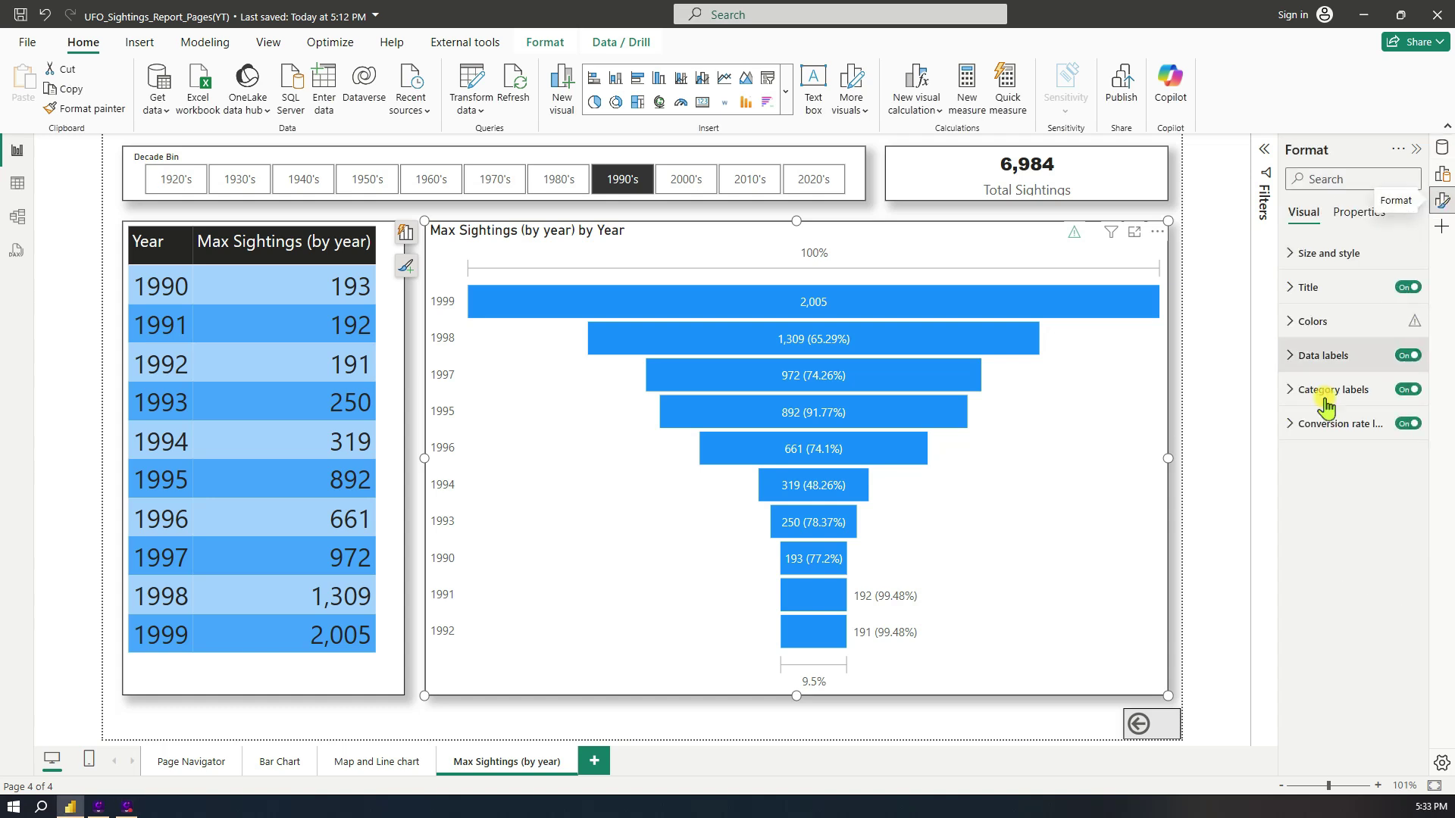
click(1300, 327)
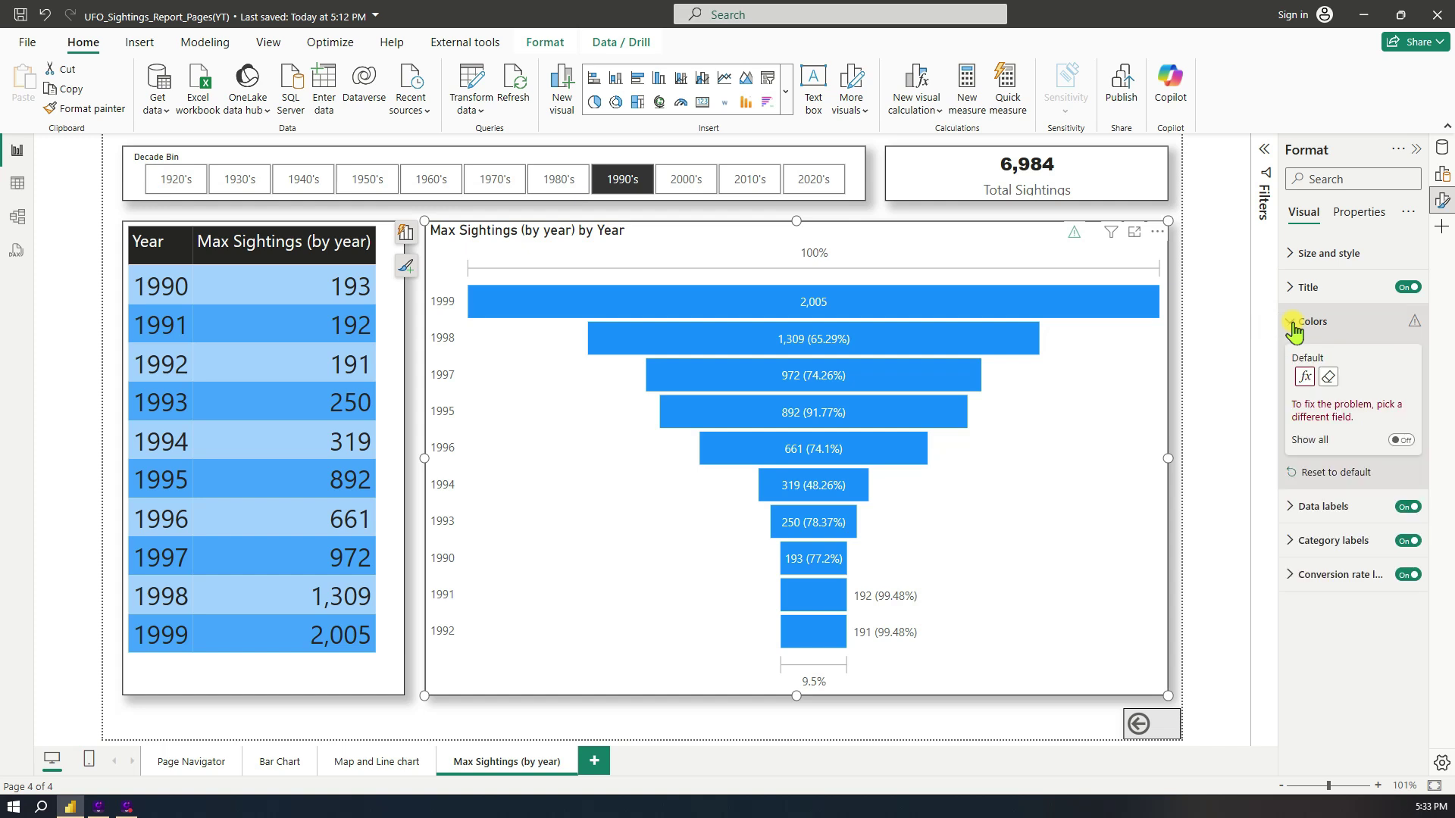
click(1302, 376)
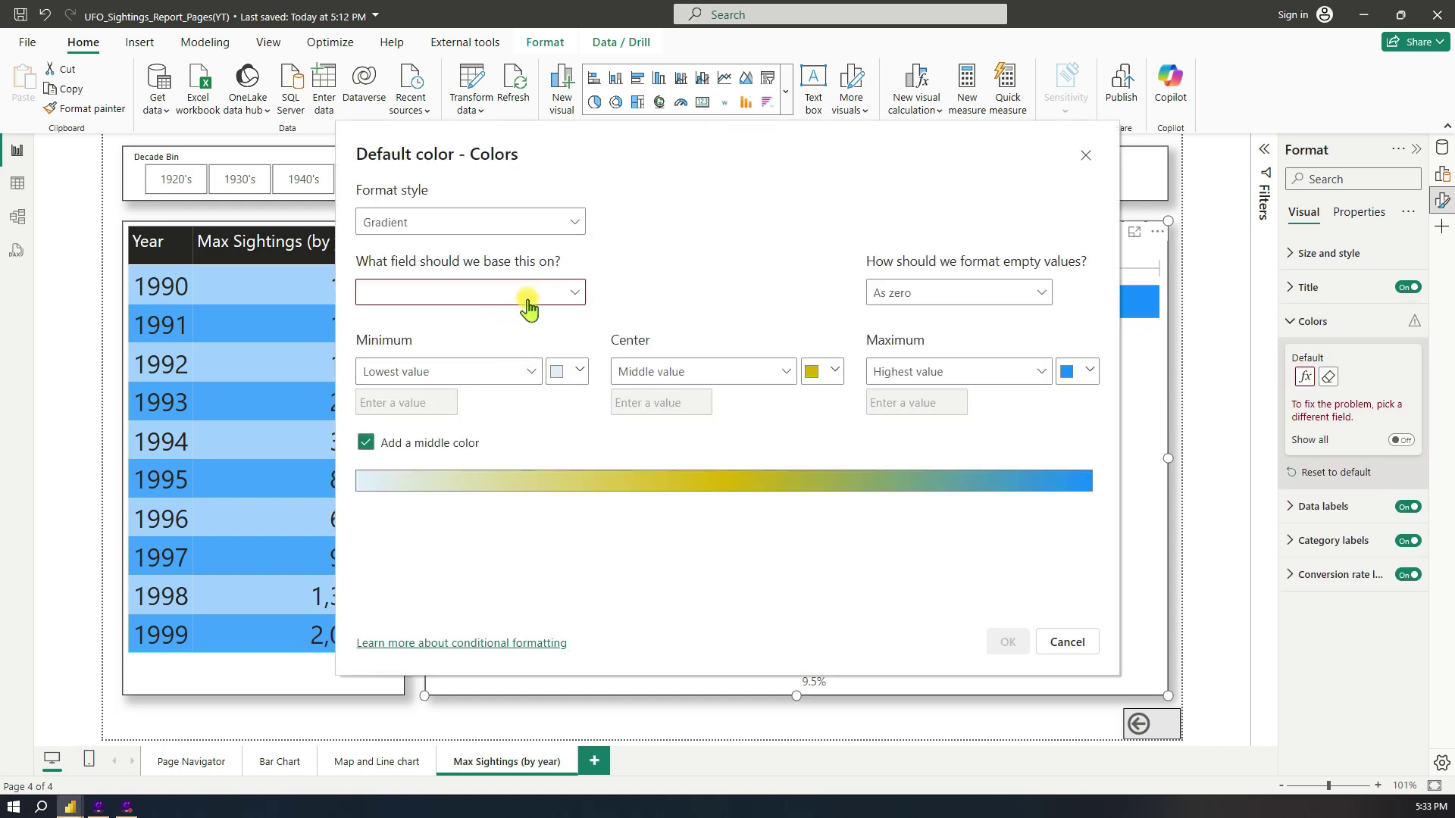
click(571, 292)
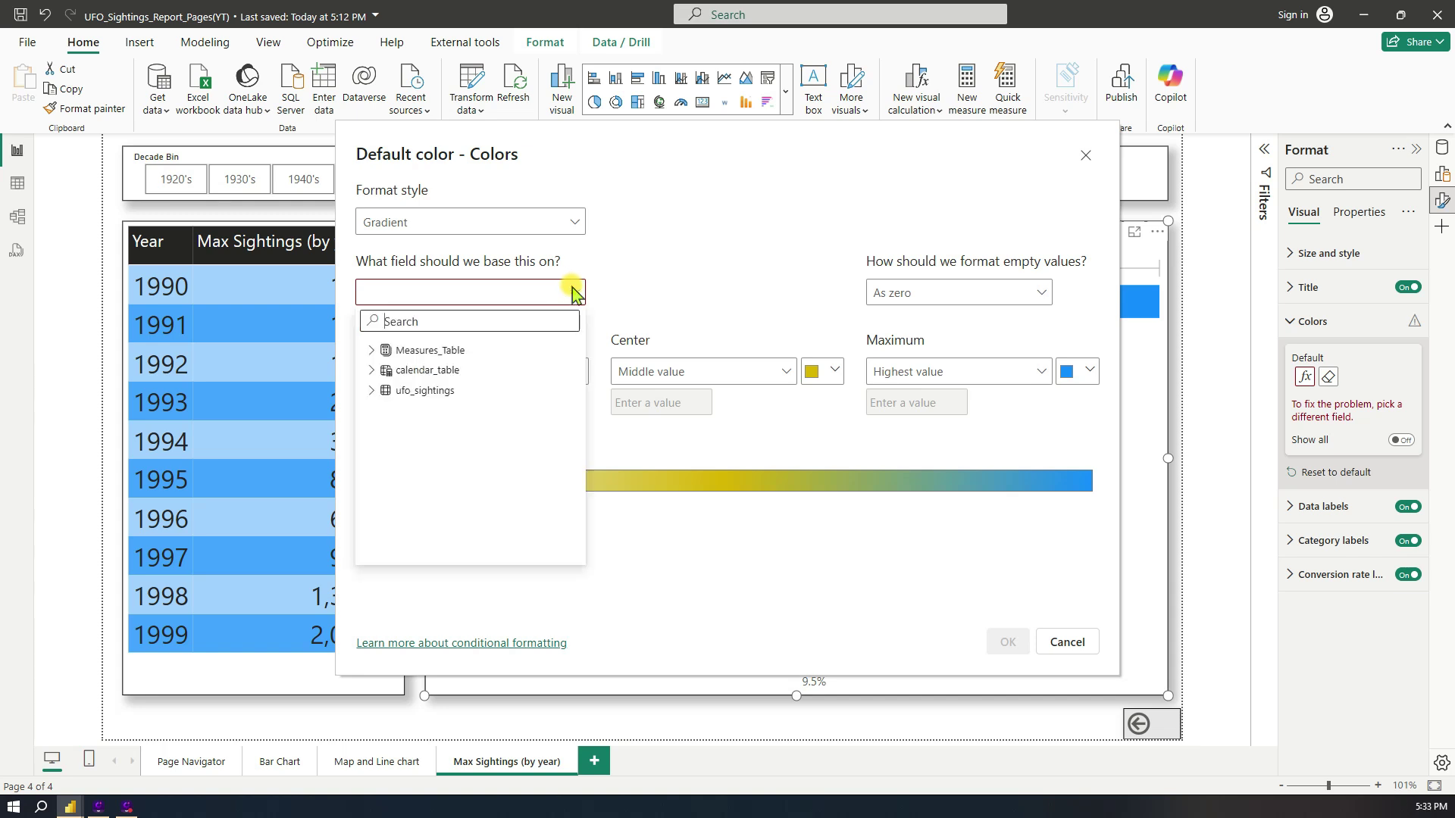
click(372, 351)
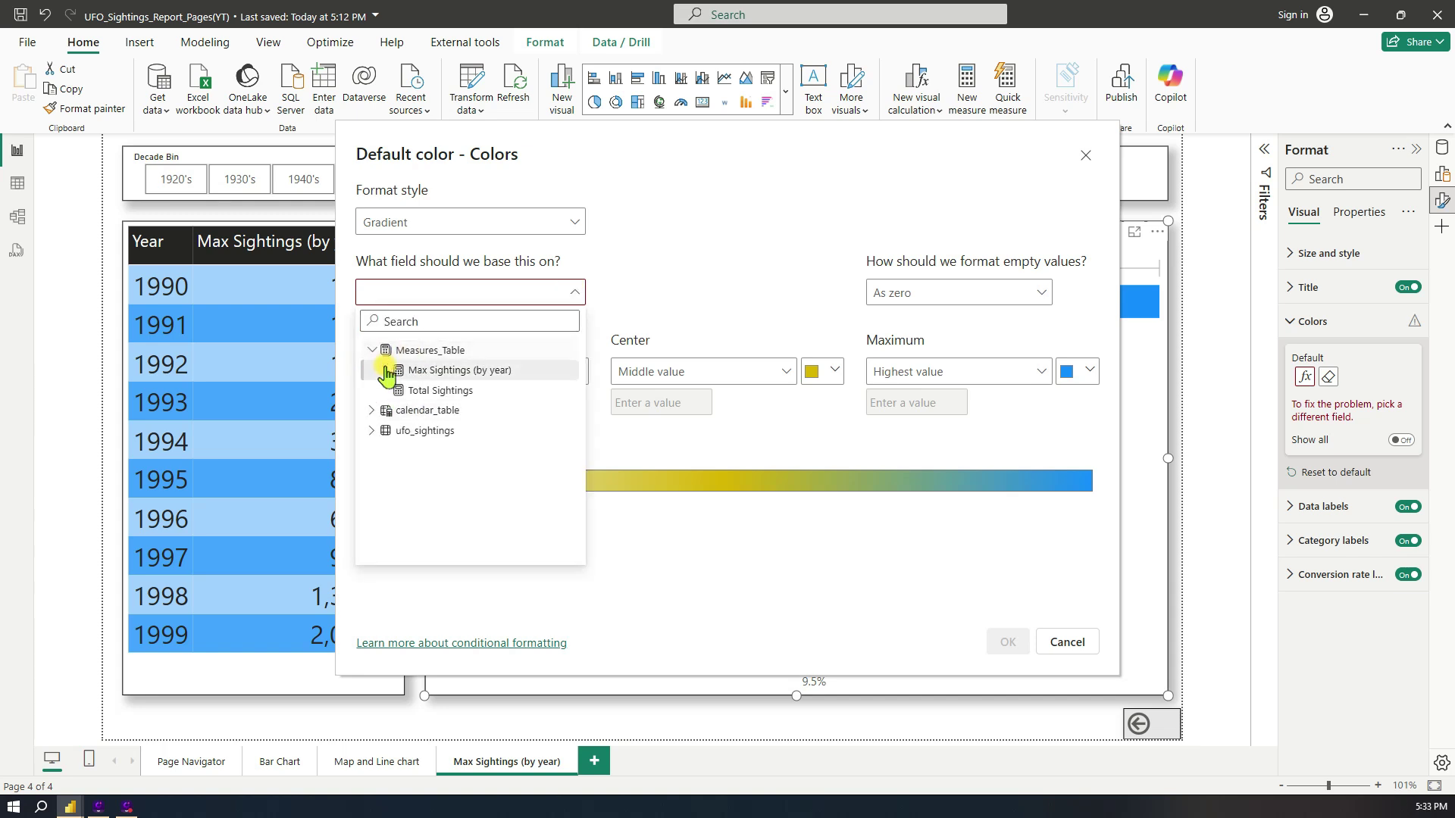
click(401, 370)
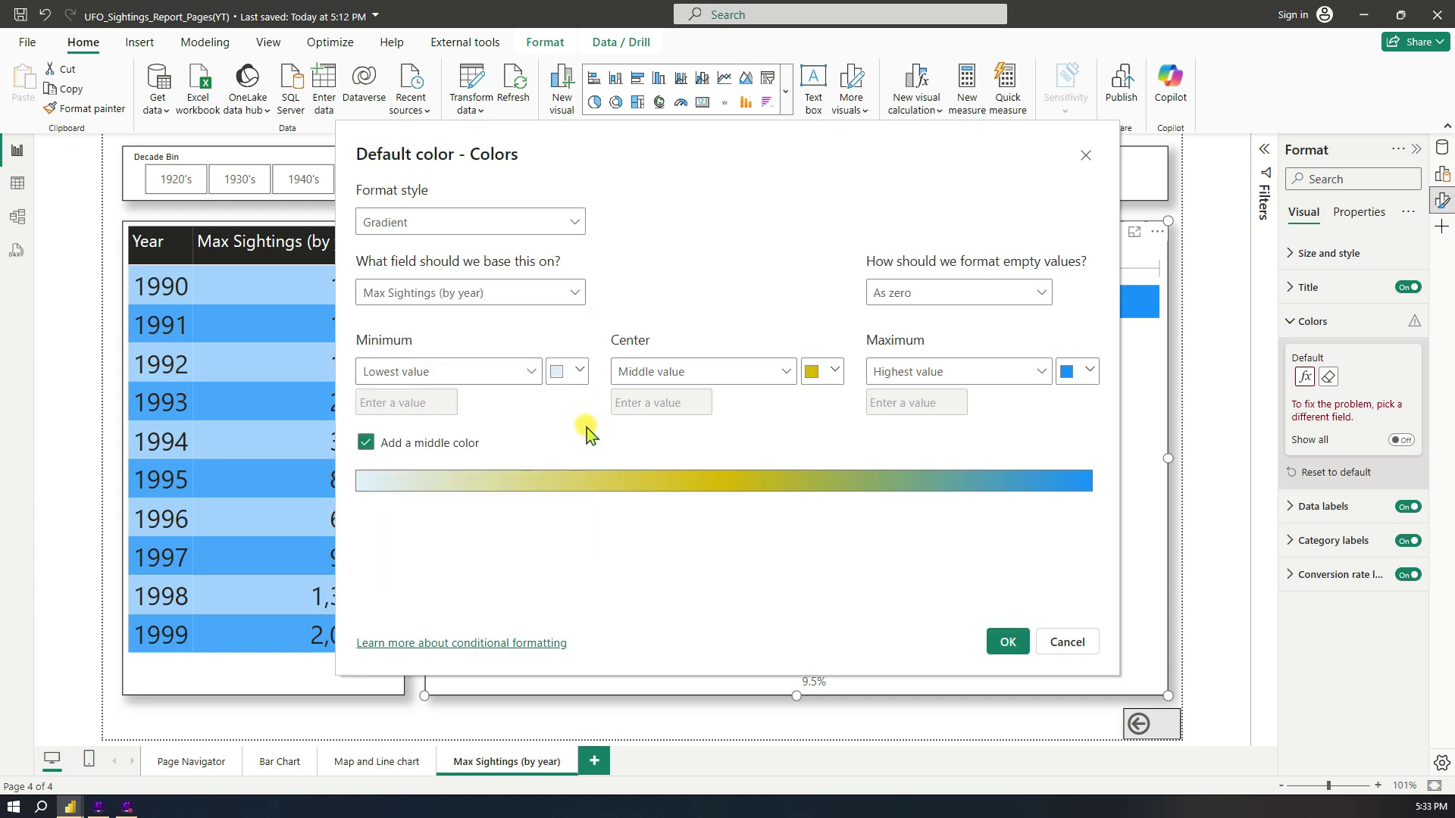
click(1008, 643)
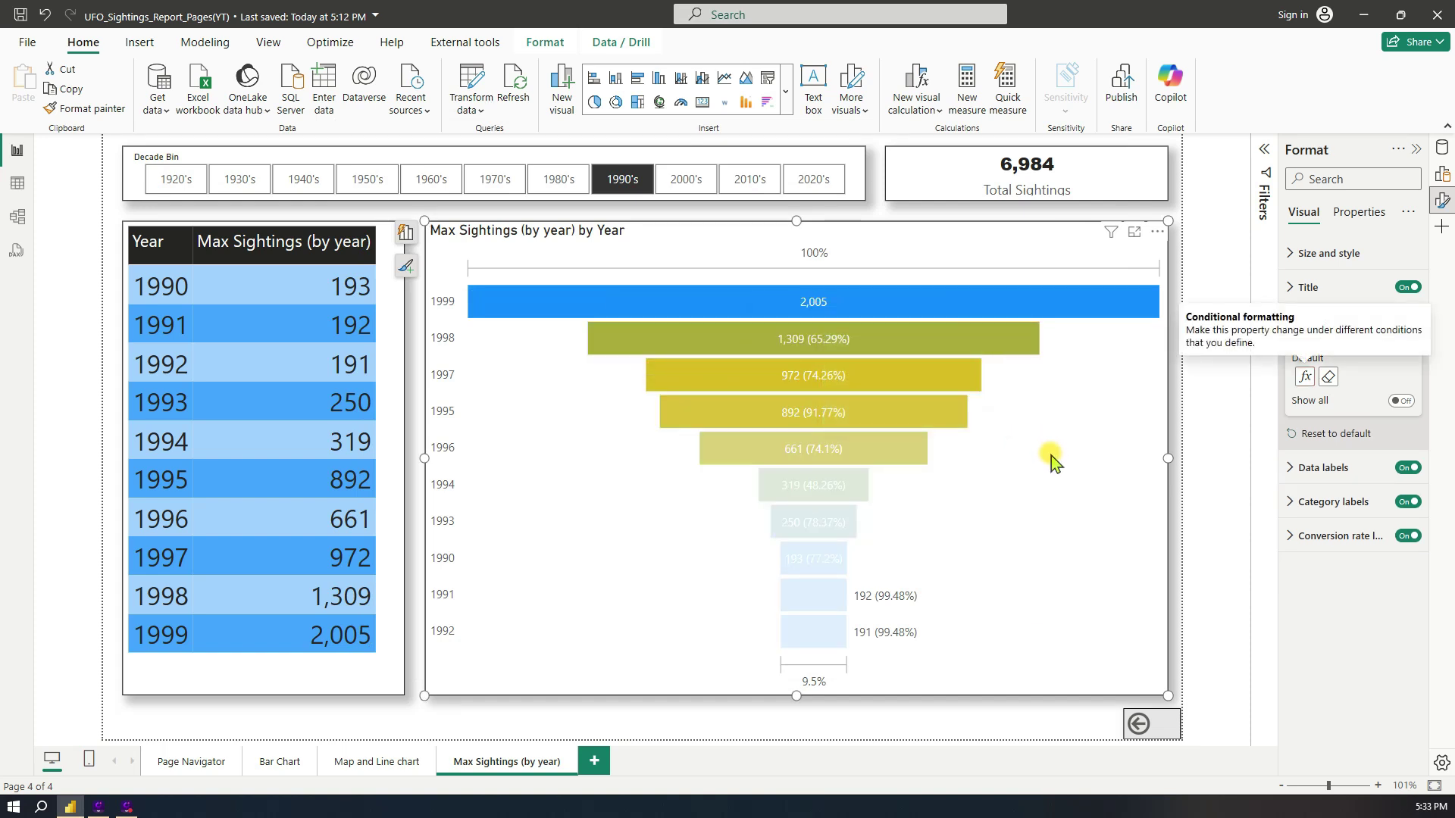
- Examine the funnel chart's conversion rate label, category label and data label options
click(1289, 537)
click(1289, 537)
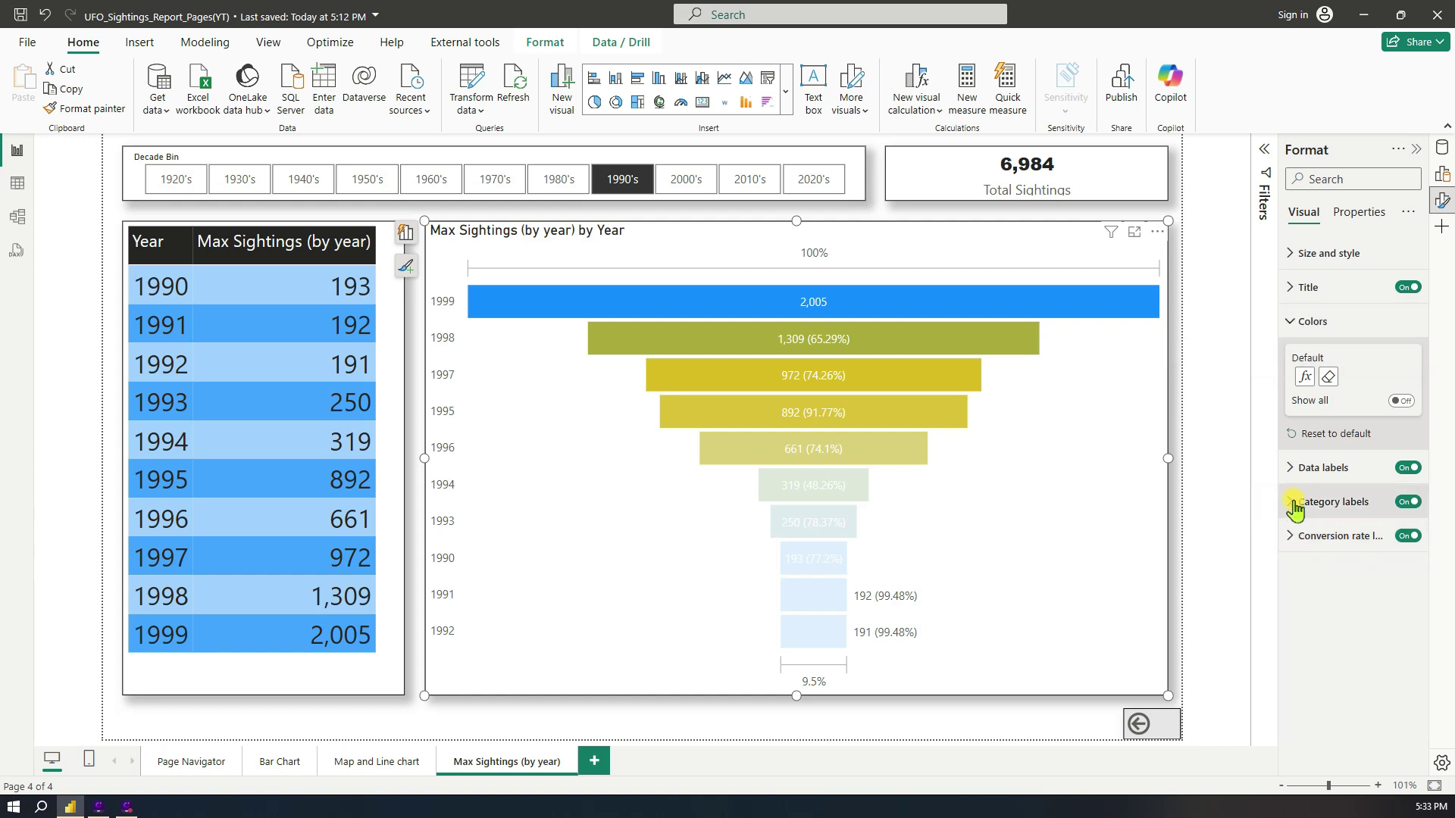
click(1294, 504)
click(1294, 506)
click(1293, 468)
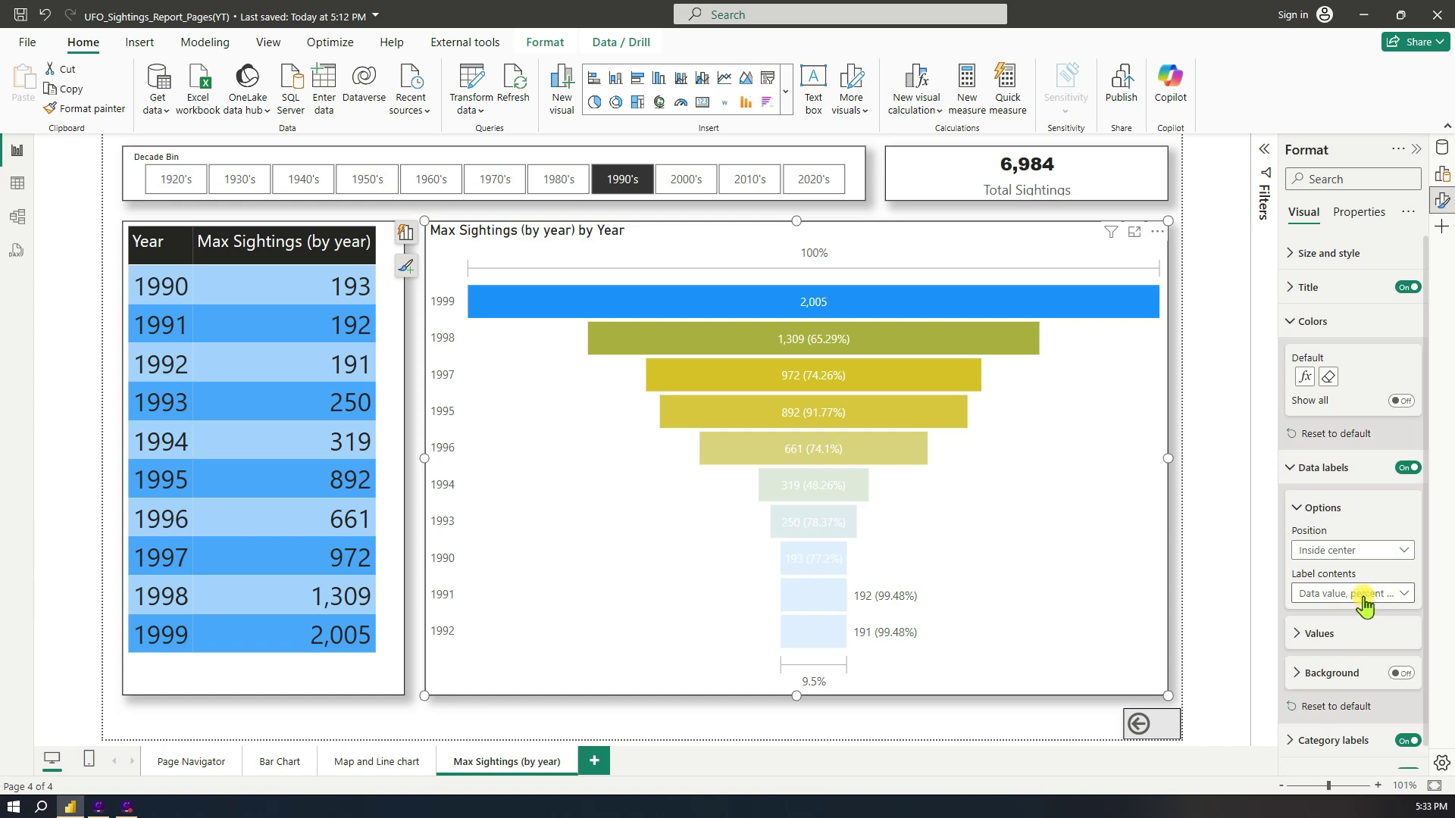
click(1294, 509)
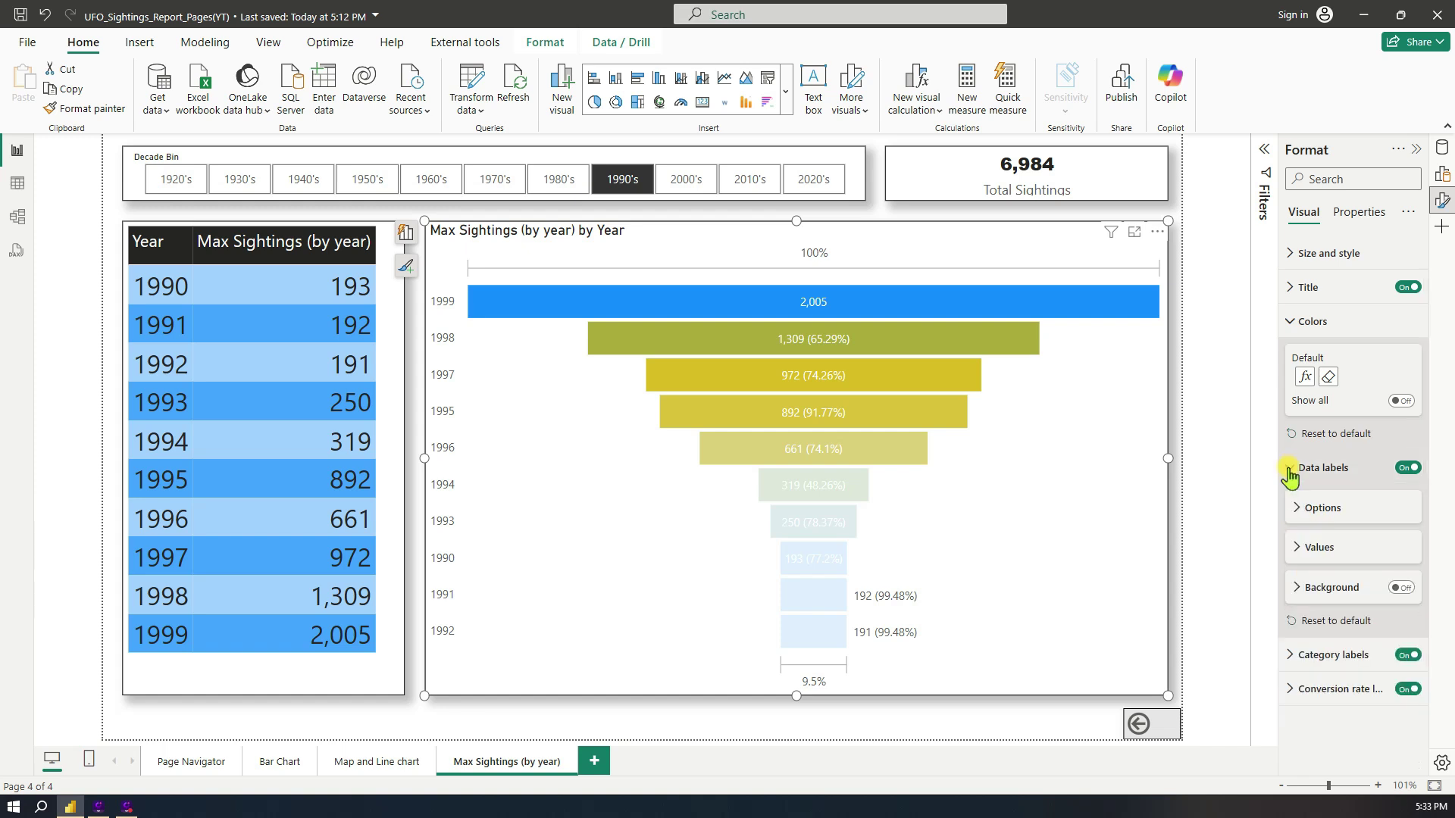
click(1290, 467)
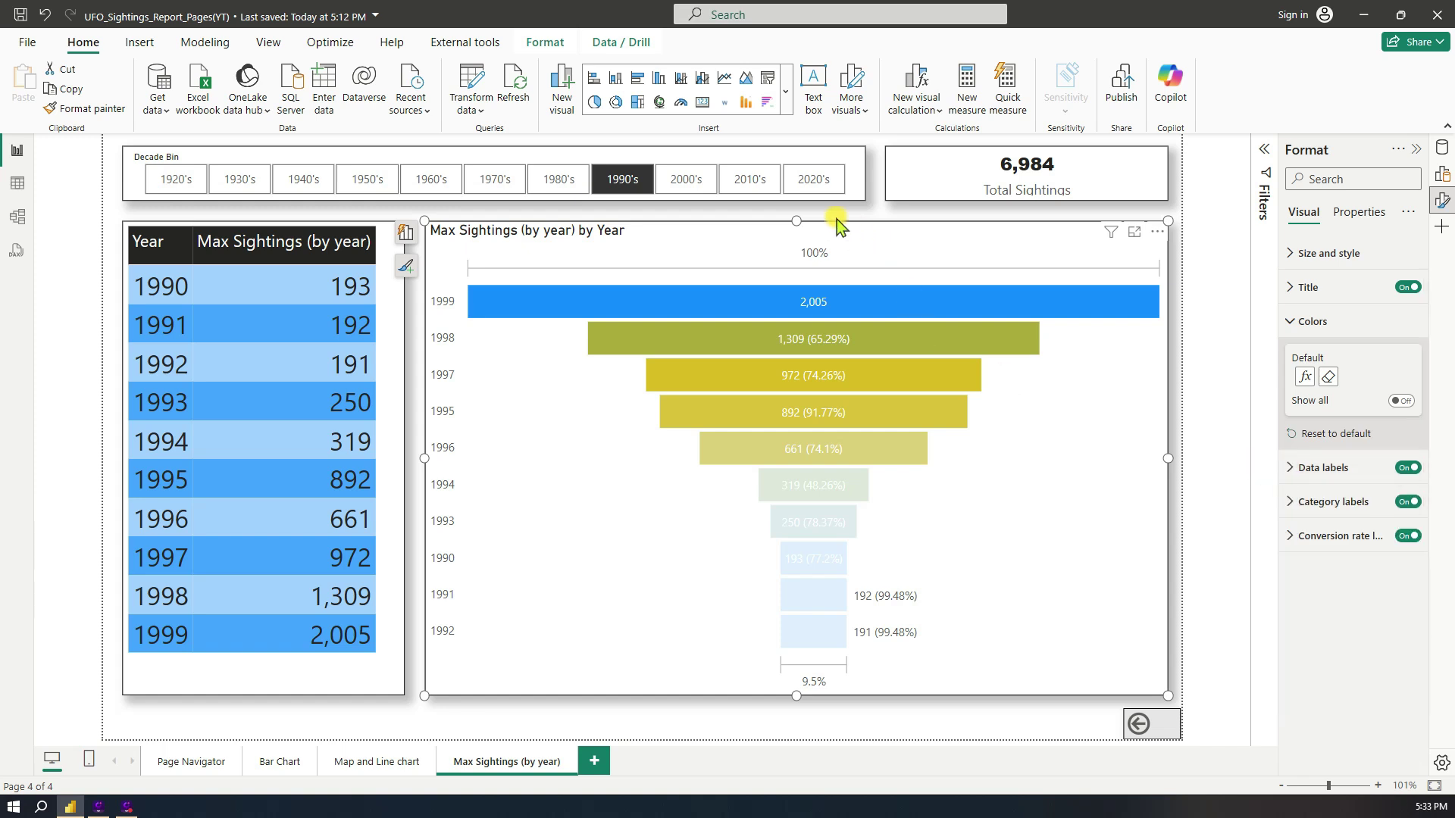
- Test the table and funnel chart by filtering the Decade Bin slicer to the 2010's and the 1980's
click(753, 189)
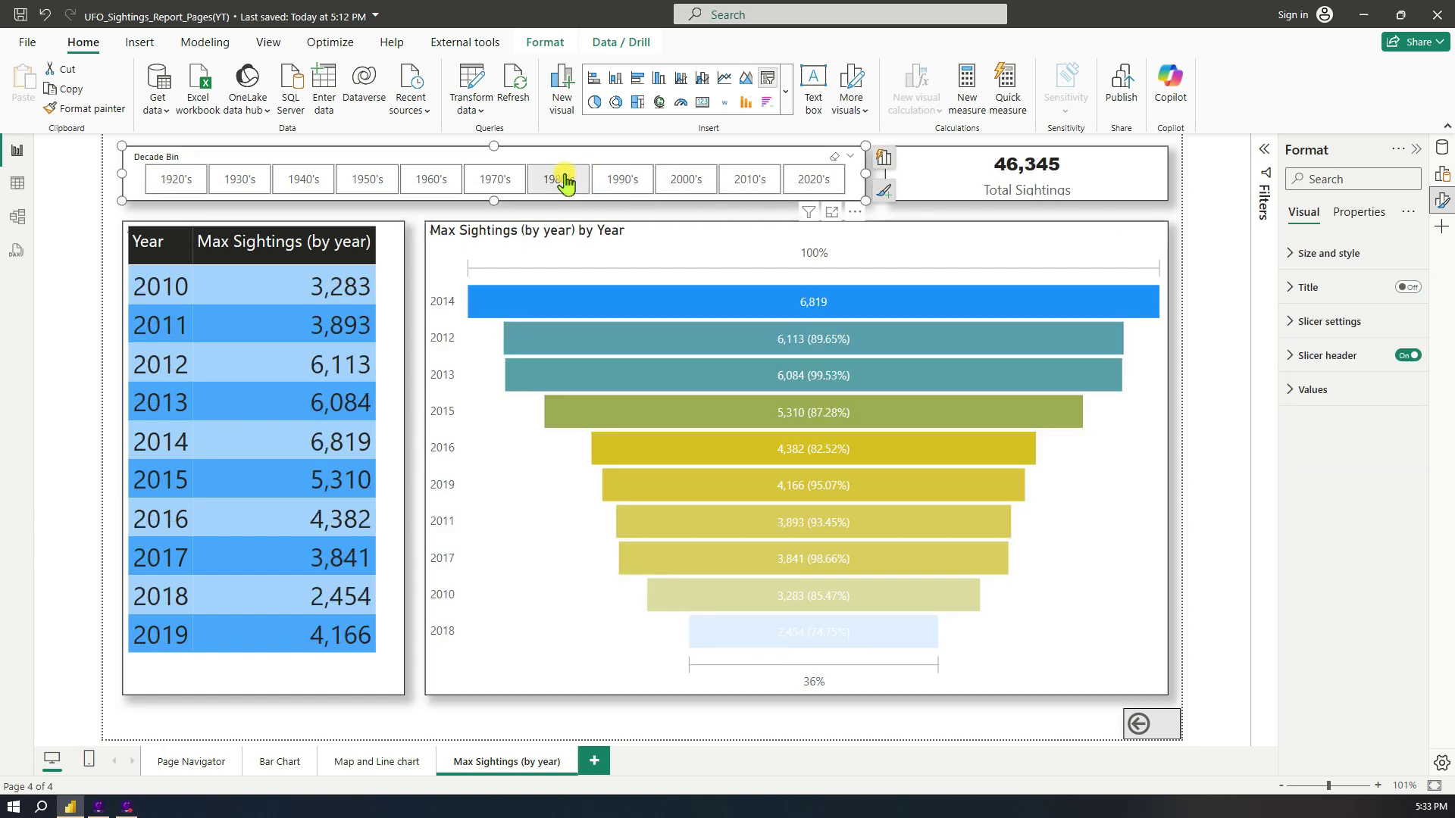
click(564, 182)
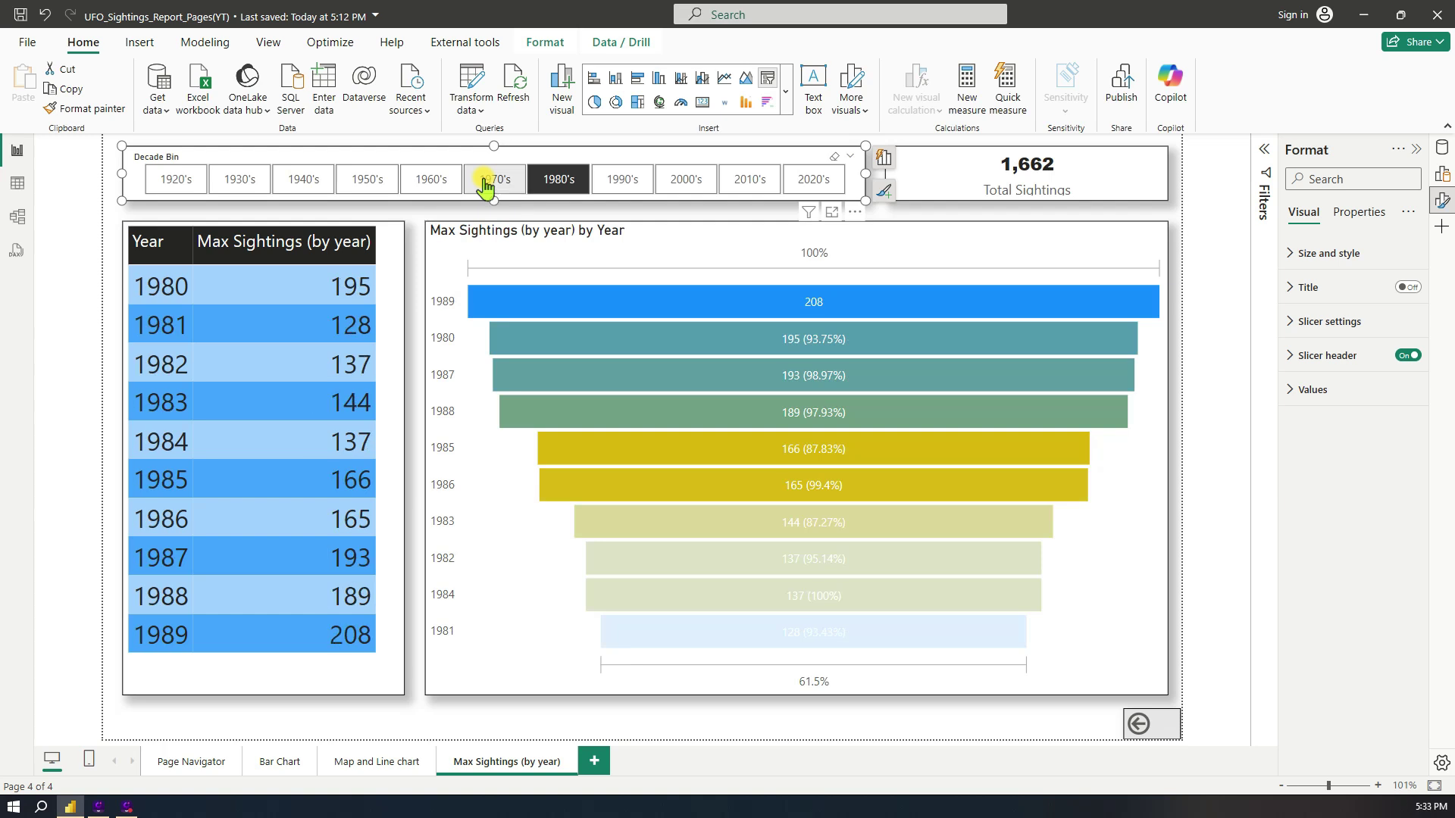
- Check the table and funnel chart for other decades by filtering the Decade Bin slicer to the 1970's and the 1960's
click(484, 184)
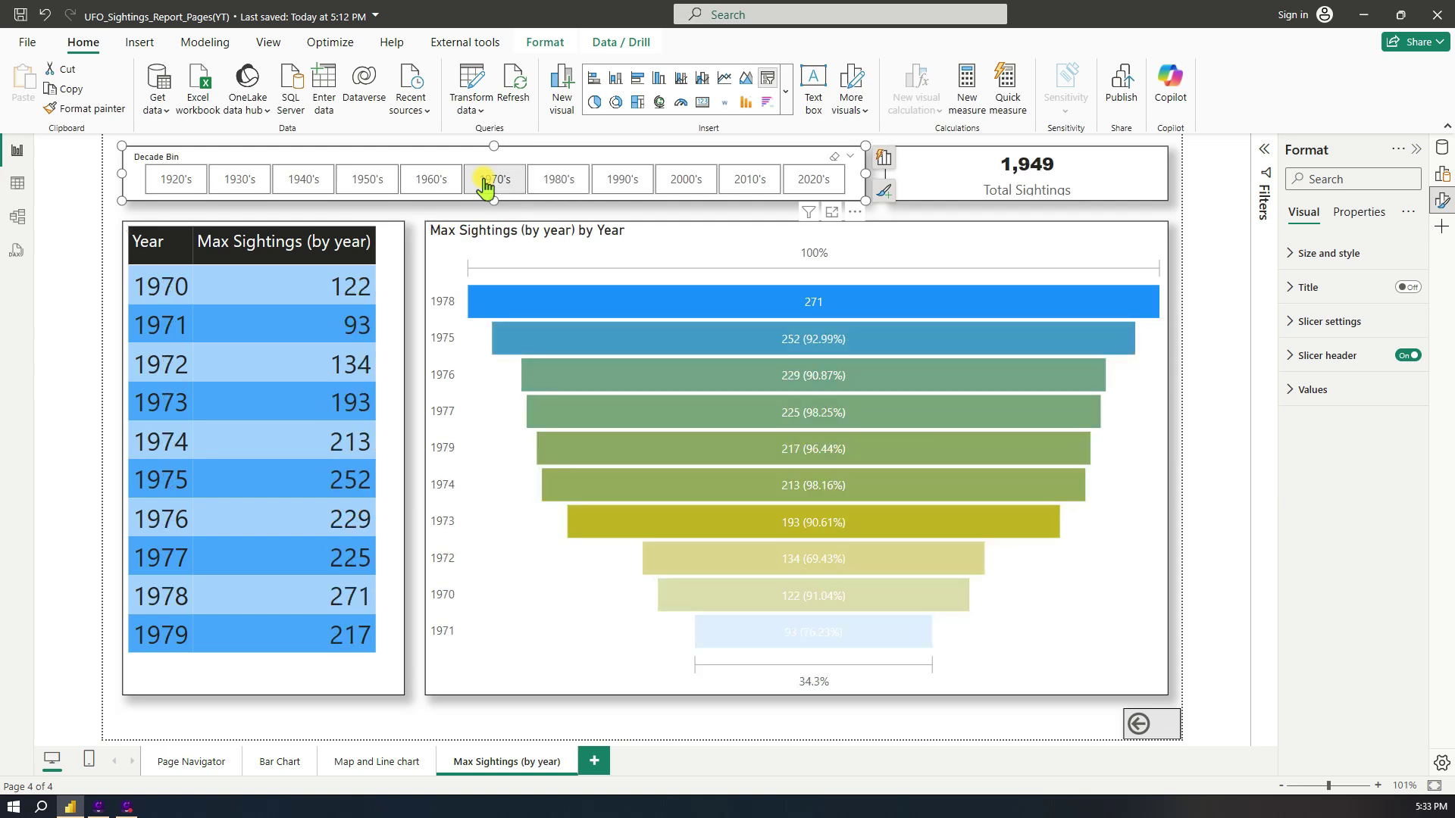
click(429, 189)
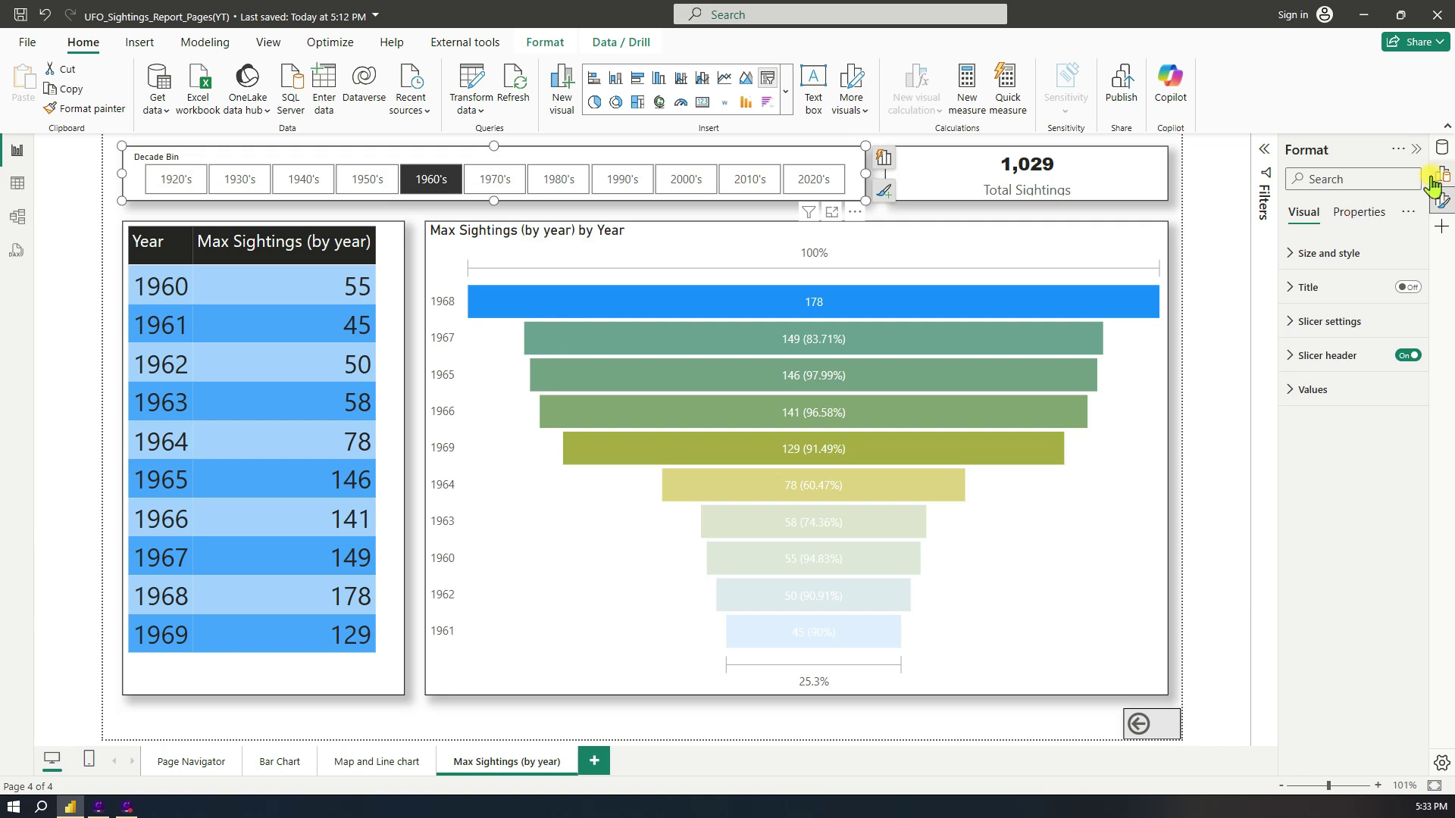
- Review the DAX formula of the Max Sightings (by year) measure in Measures_Table against the yearly values in the table, leaving nothing selected
click(1443, 150)
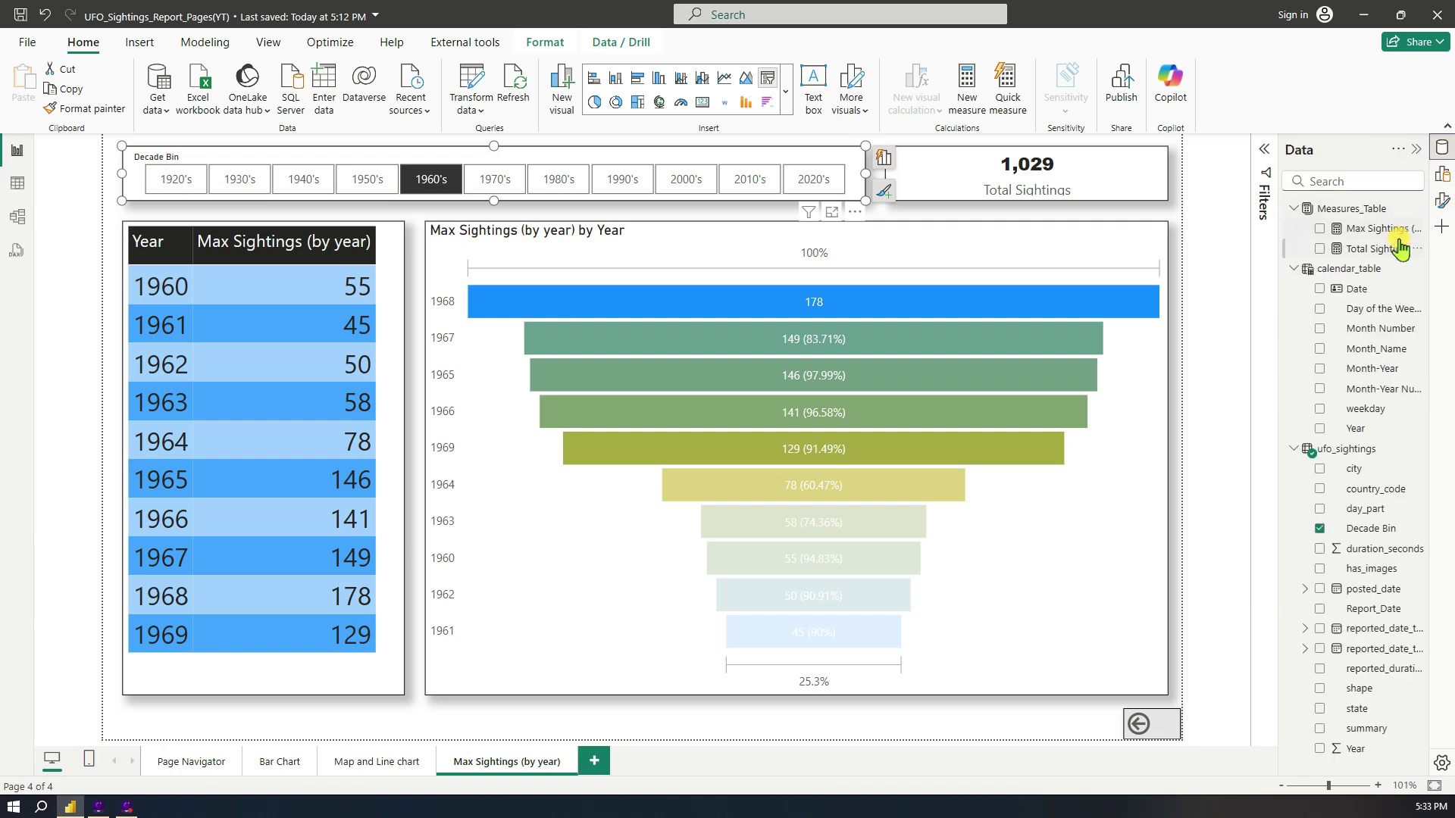
click(1371, 229)
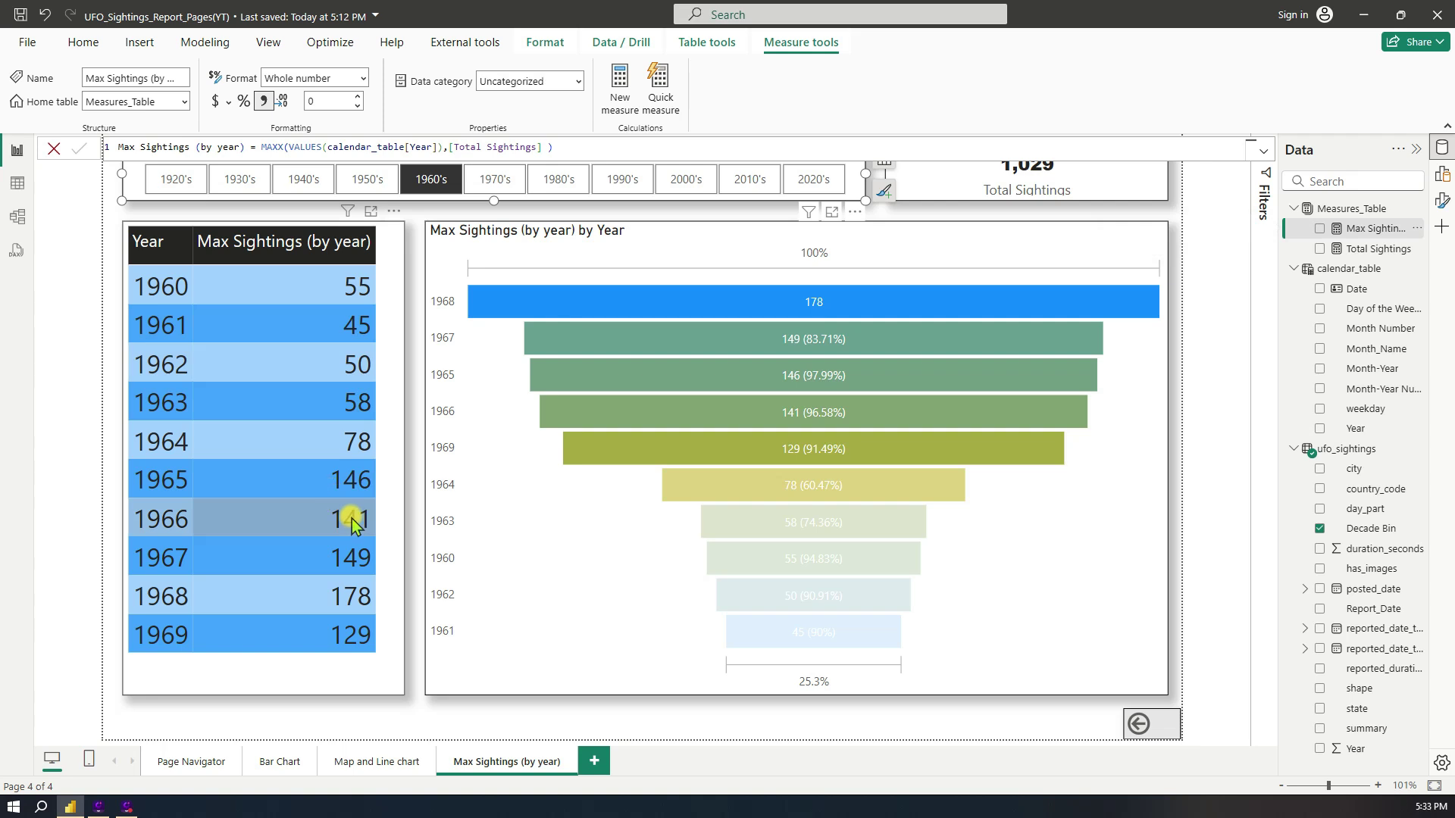
click(388, 306)
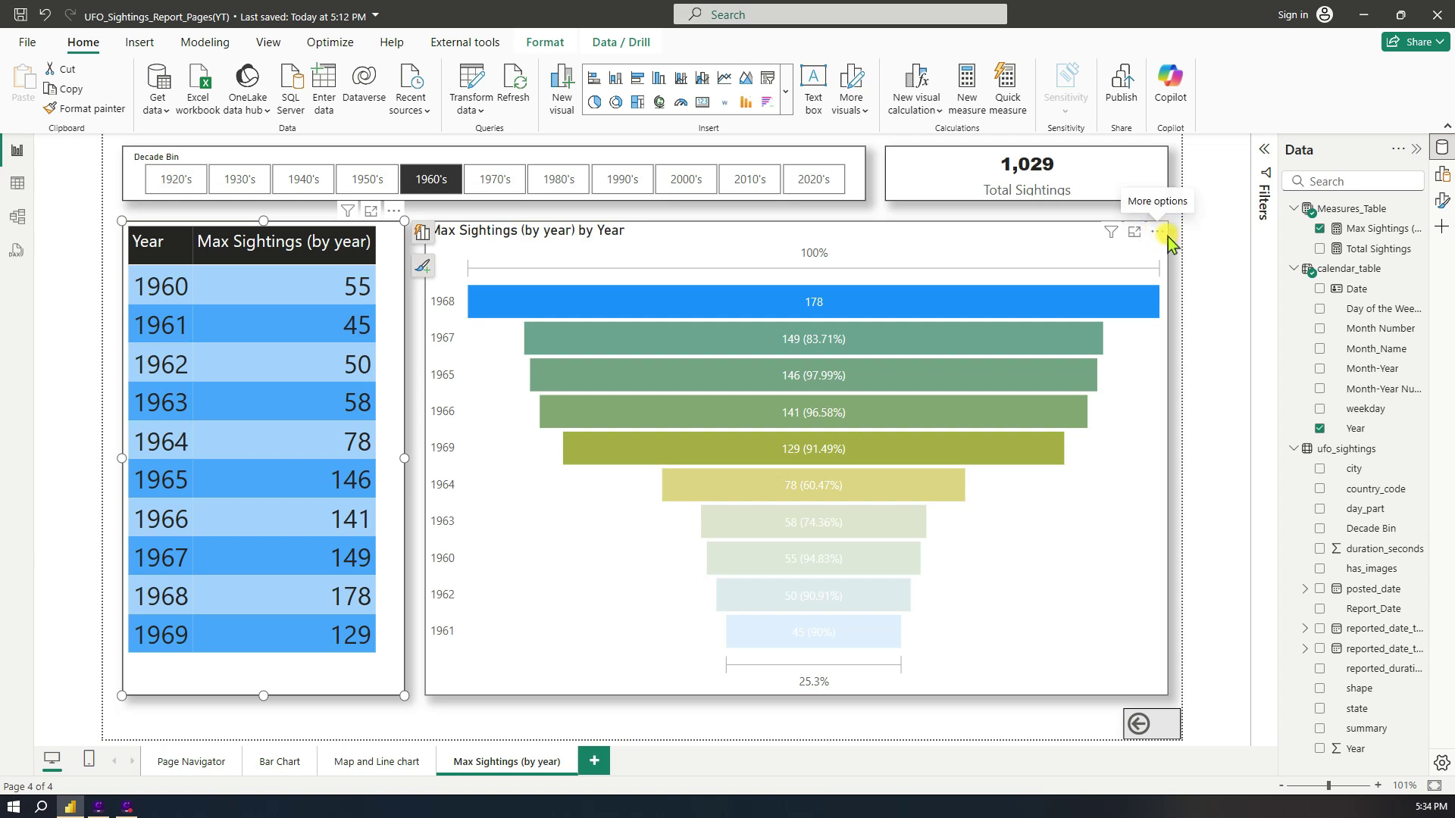
click(1370, 234)
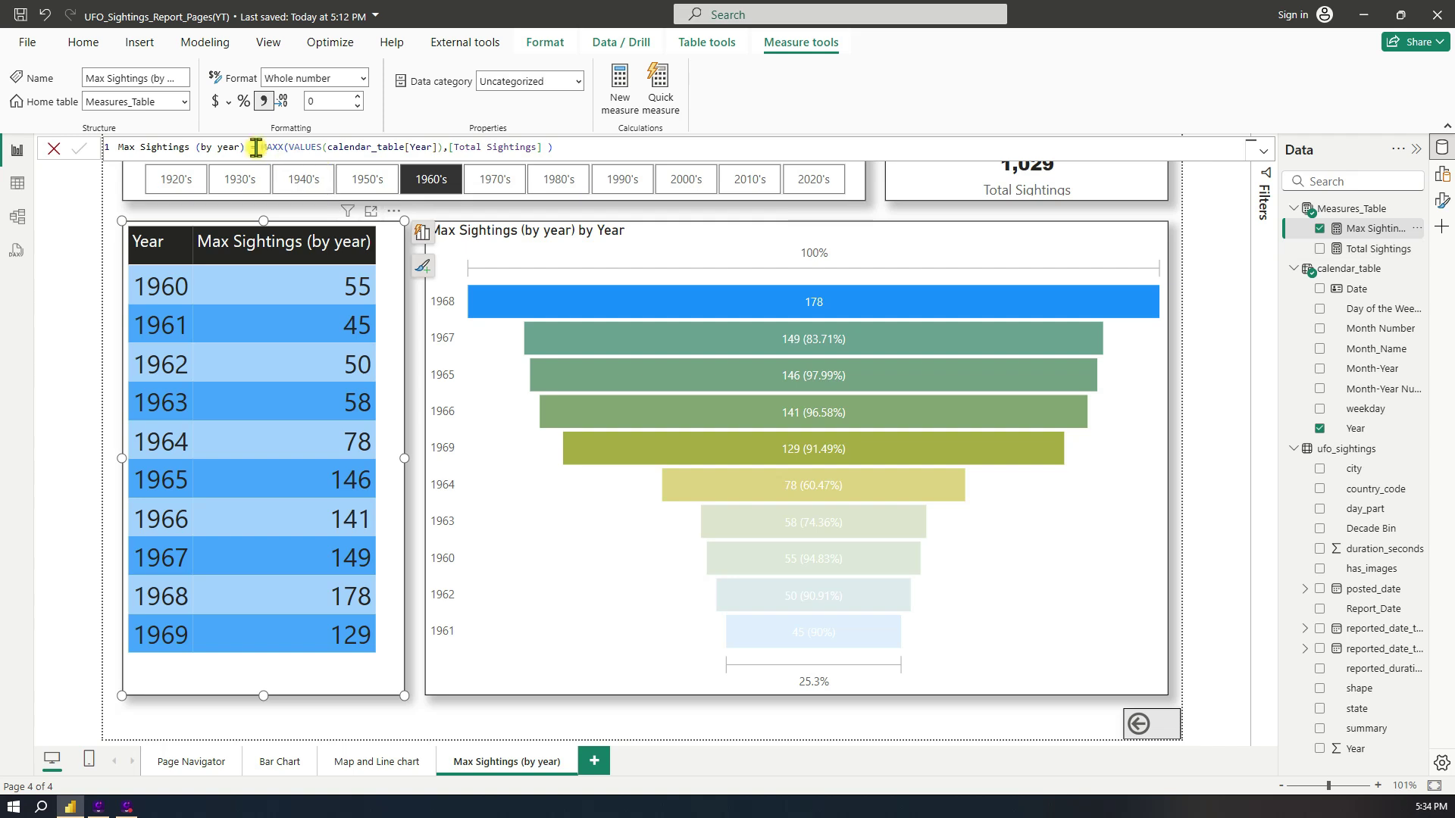
click(875, 214)
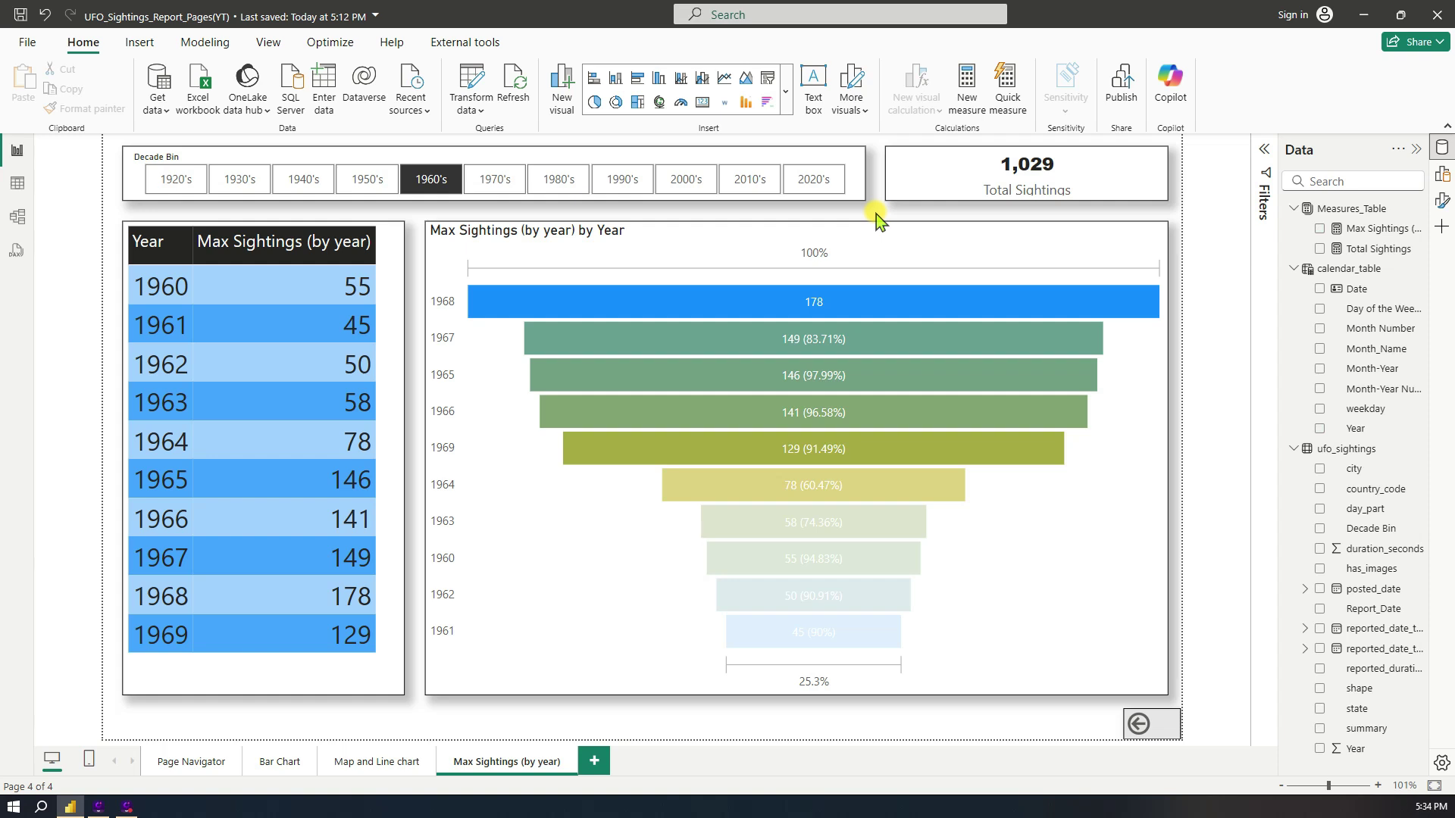